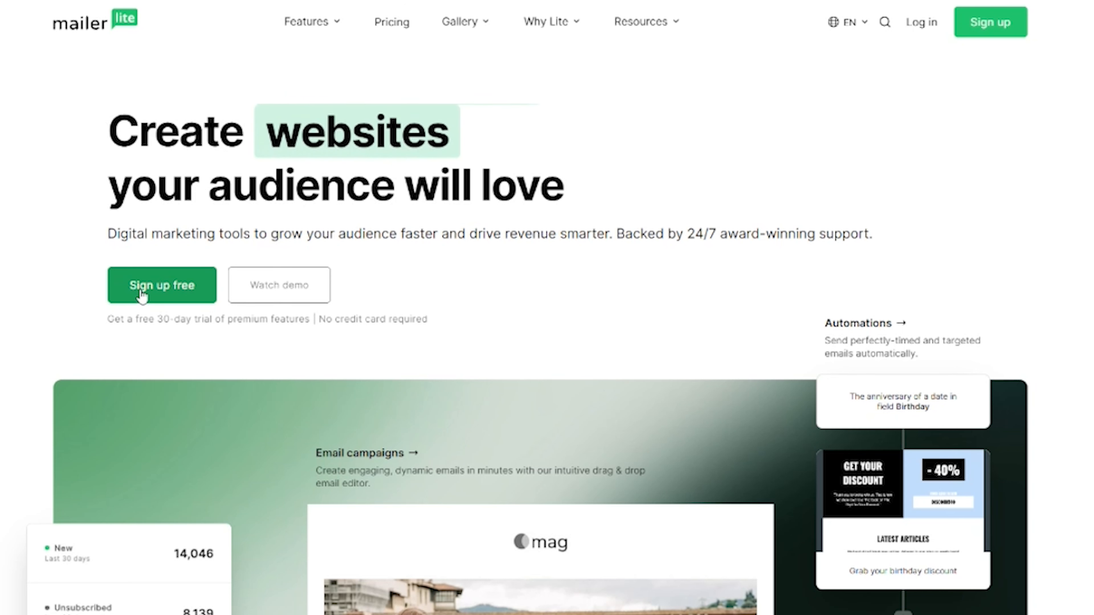
Begin the free sign-up form with company Dotcom Dollar, the user's name and the start of the email.
click(140, 289)
text(Dotcom Dollar)
key(Tab)
key(Tab)
click(557, 300)
key(Tab)
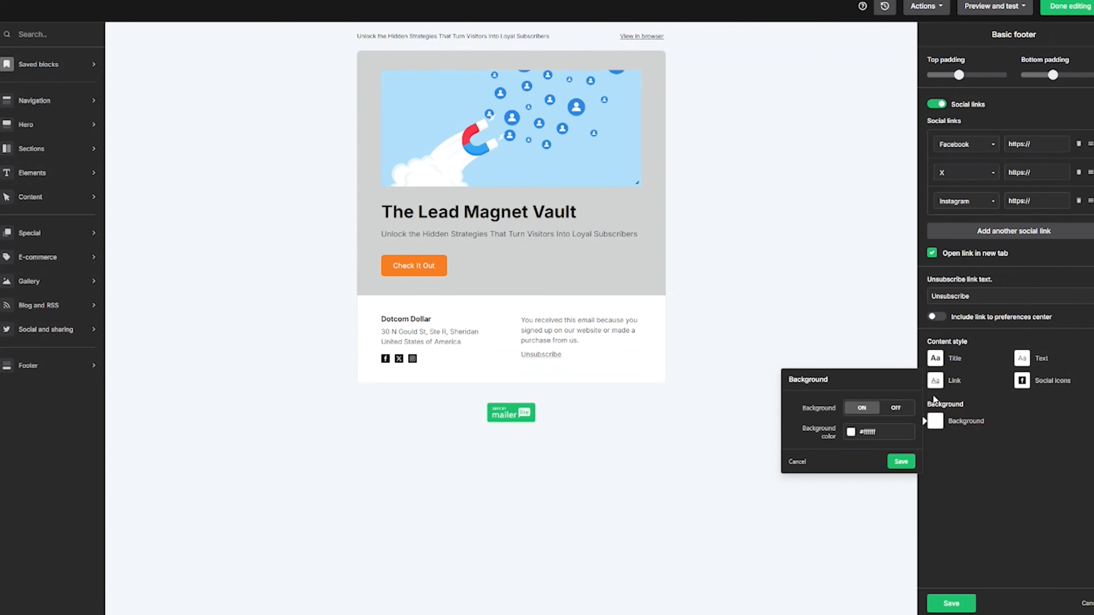
Give the footer a grey background, publish the Free Giveaway landing page, and add a next workflow step.
click(880, 431)
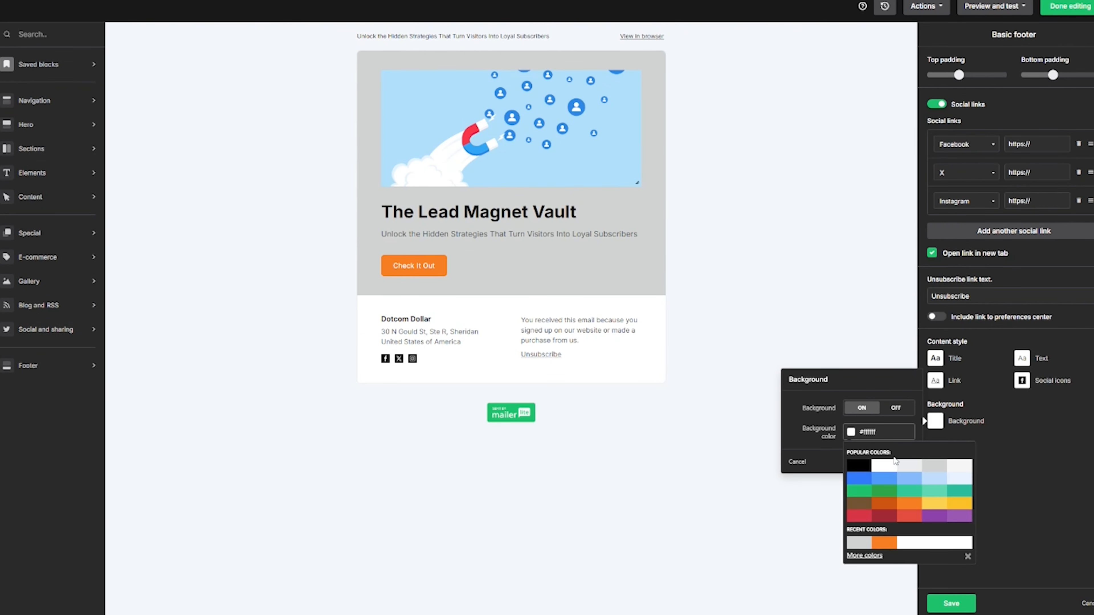
click(934, 471)
click(825, 433)
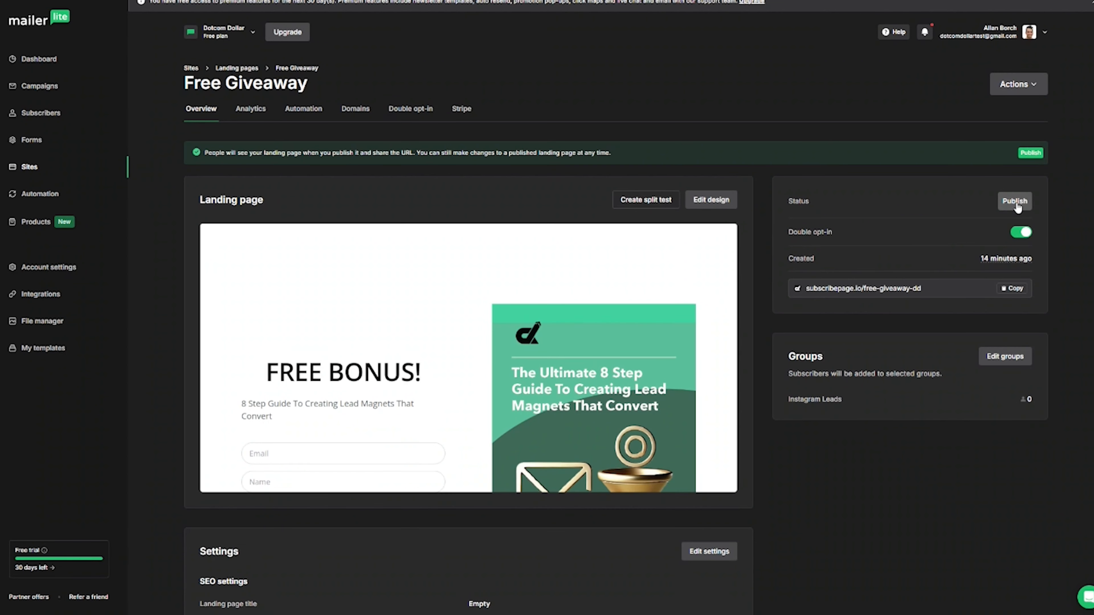
click(1015, 202)
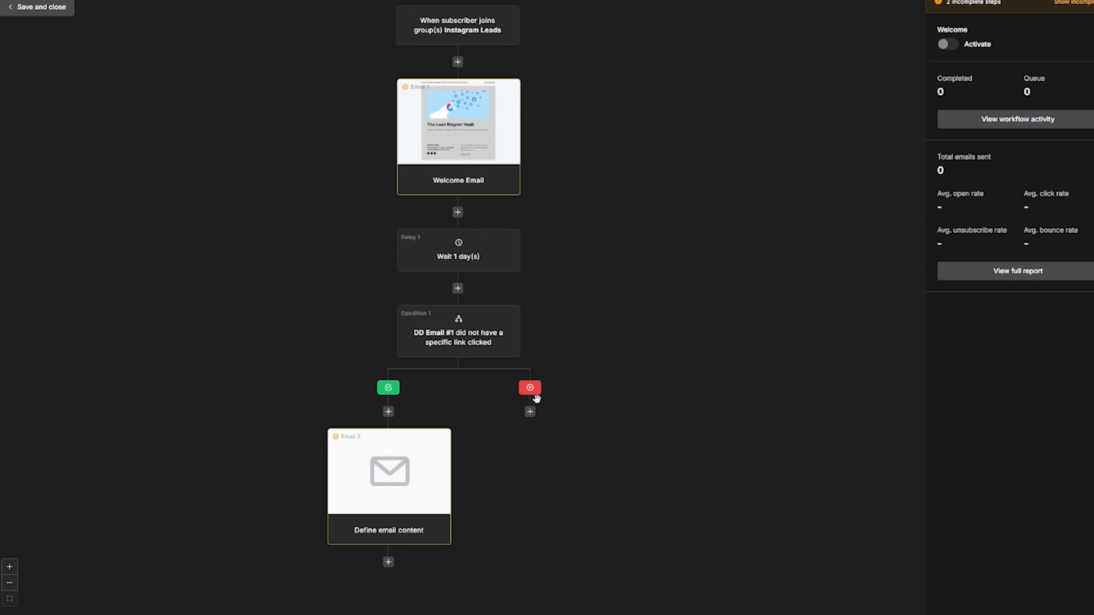
click(530, 412)
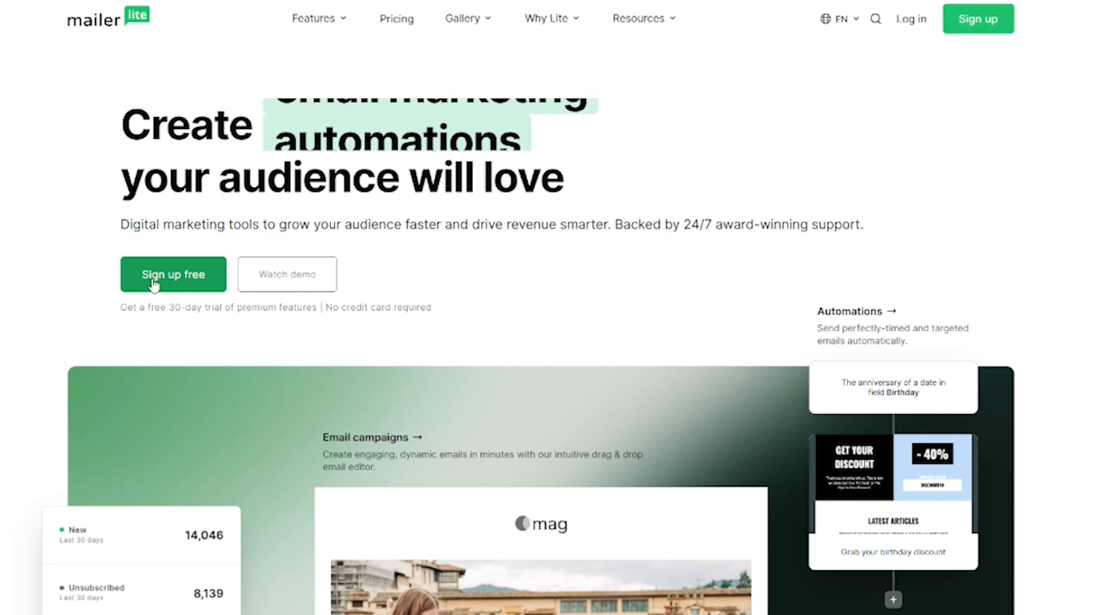
Create a free account for company Dotcom Dollar with the user's name, email address and password.
click(154, 284)
text(Dotcom Dollar)
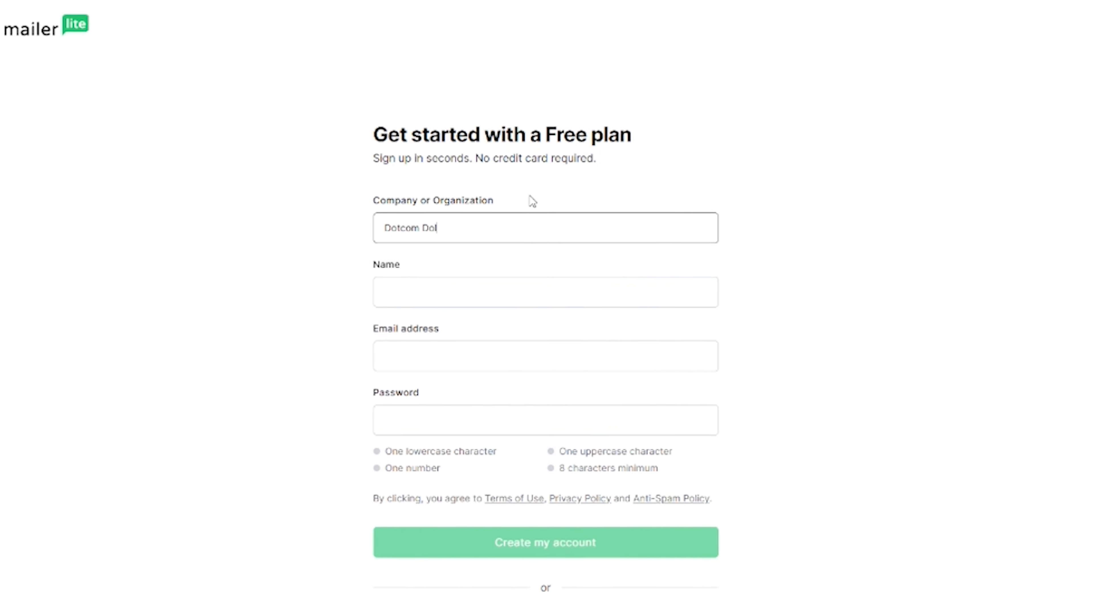
key(Tab)
text(•••••)
key(Tab)
click(544, 297)
text(•••••)
key(Tab)
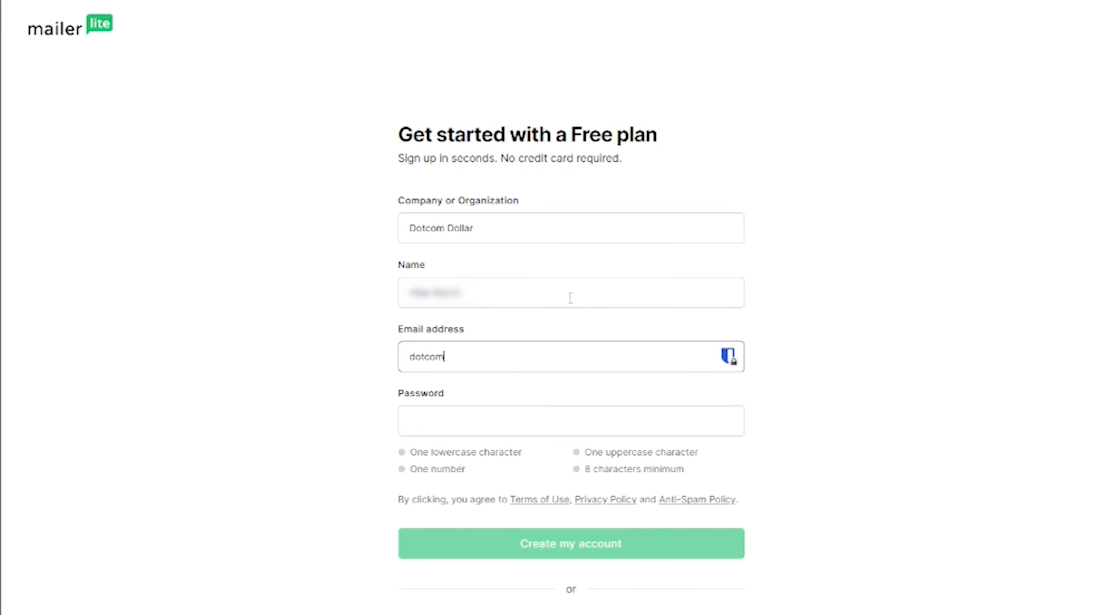
key(Tab)
text(•••••••••••••)
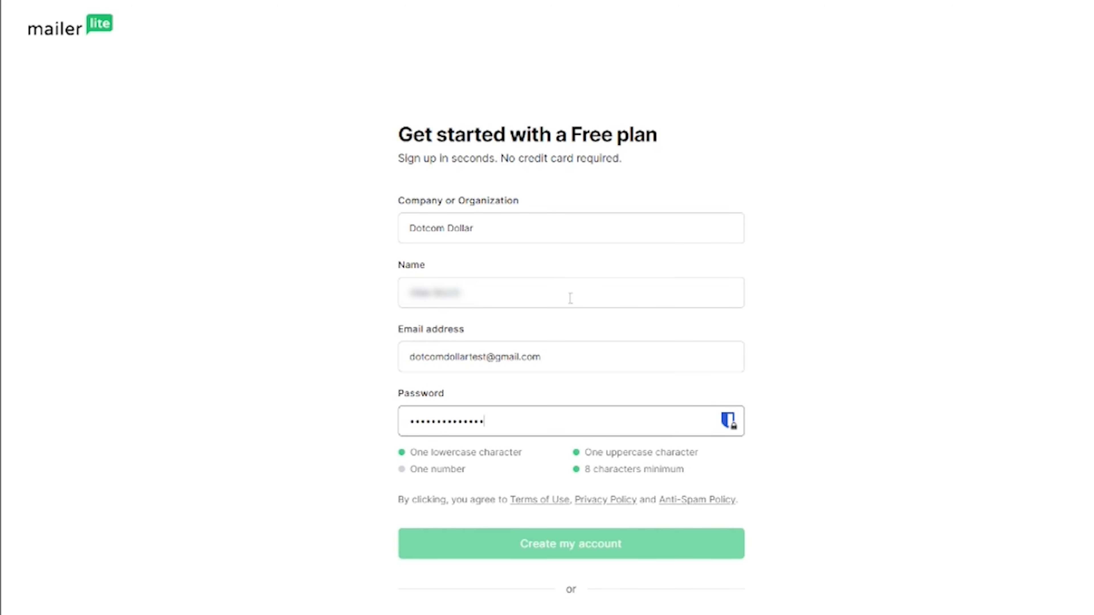
text(•)
click(631, 555)
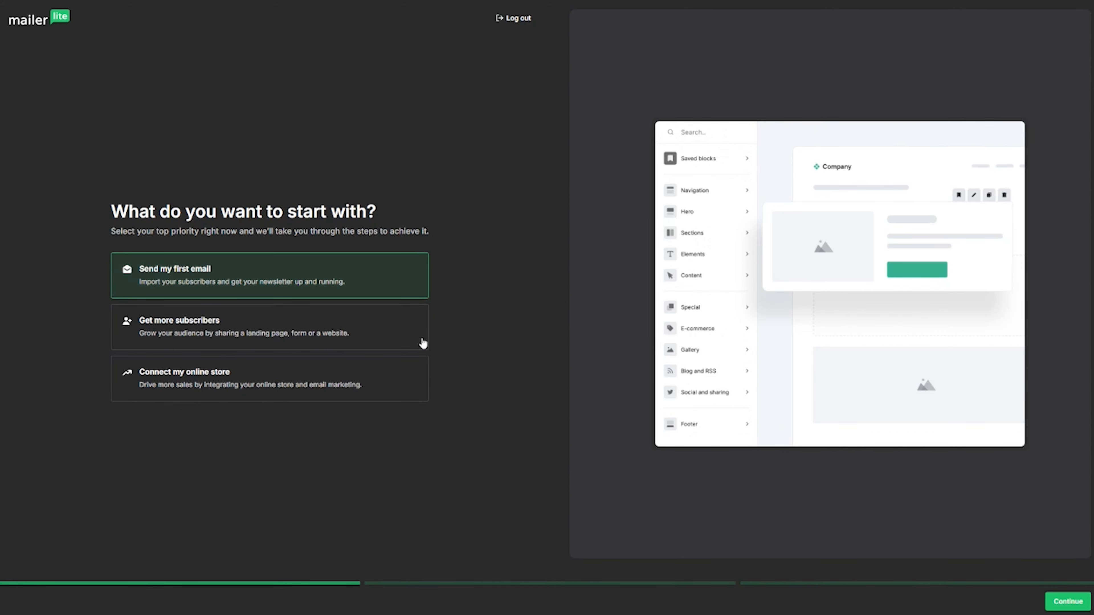
Choose to send a first email, set business type to Marketing and Advertising, and decline the newsletter.
click(1078, 606)
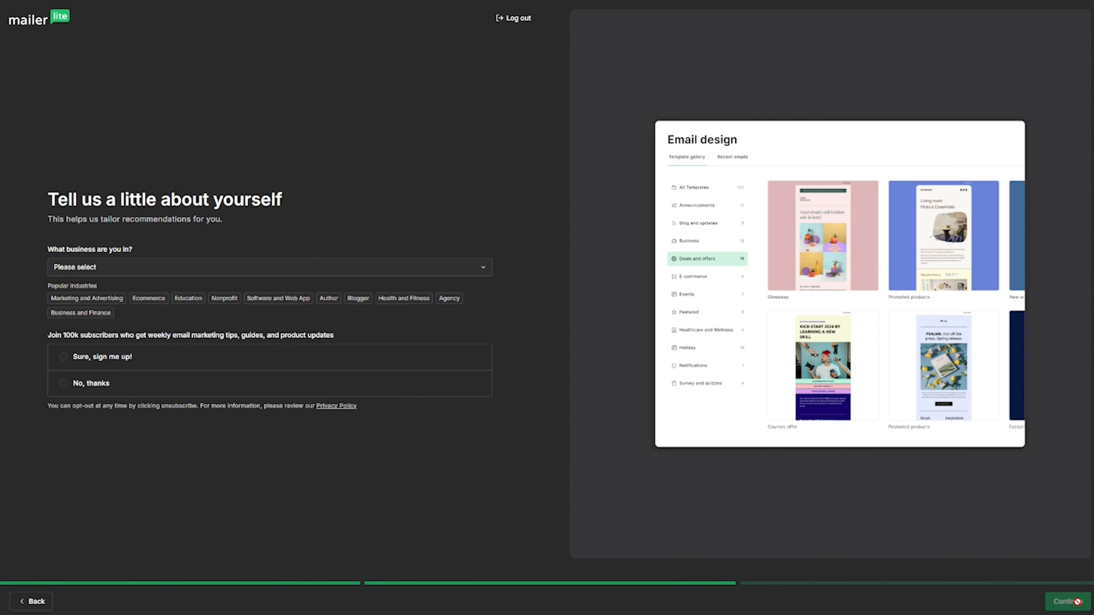
click(284, 267)
click(135, 319)
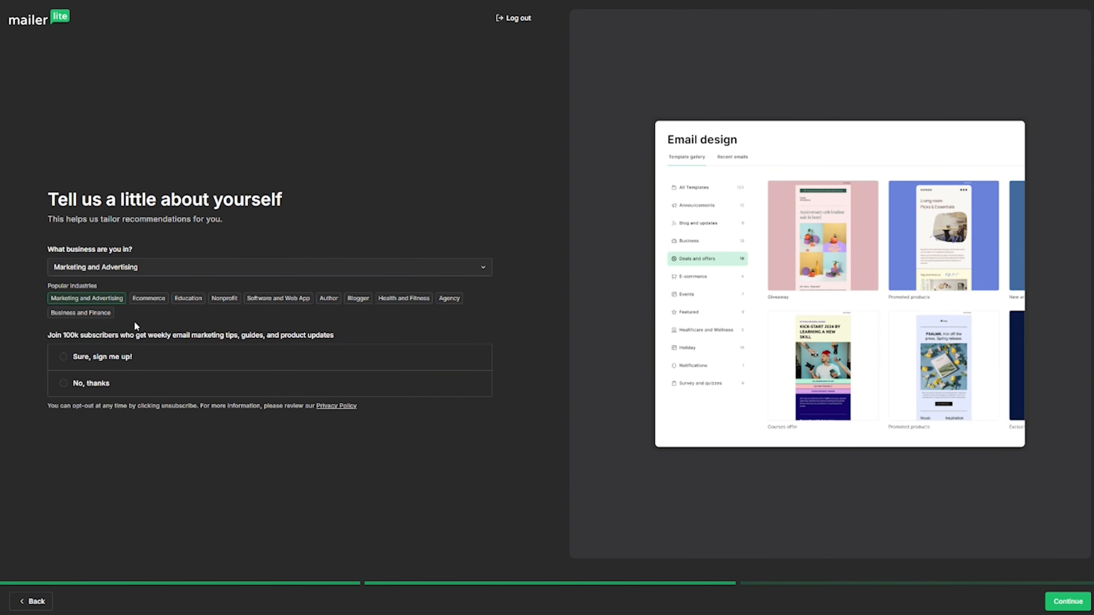
click(99, 390)
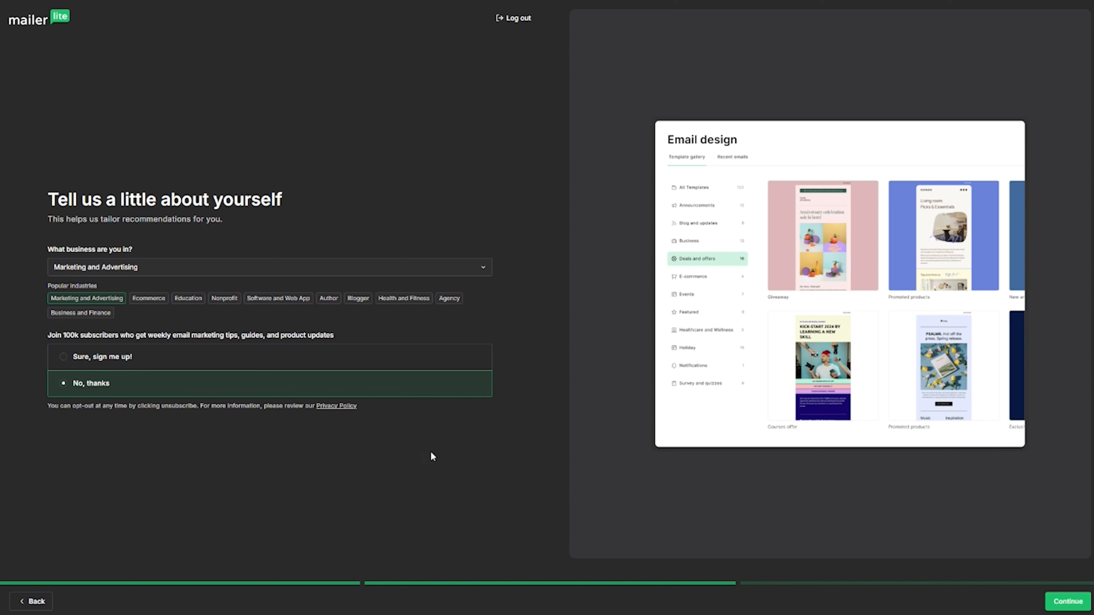
click(1070, 601)
Enter the company's street, city and ZIP, with country United States of America and state Wyoming, and submit.
click(119, 287)
text(10)
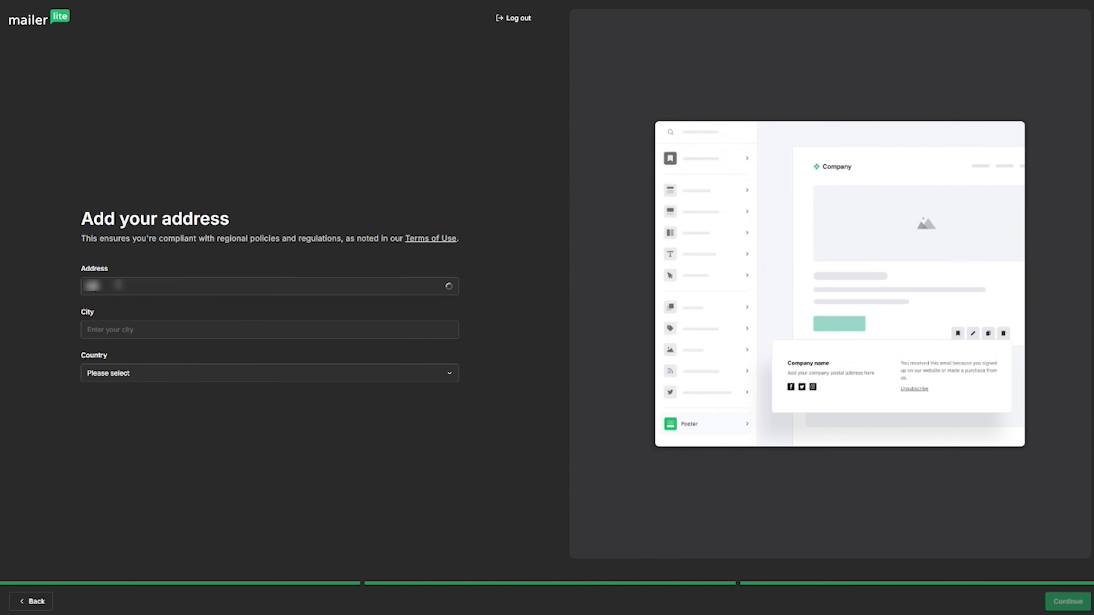
text( Example Road)
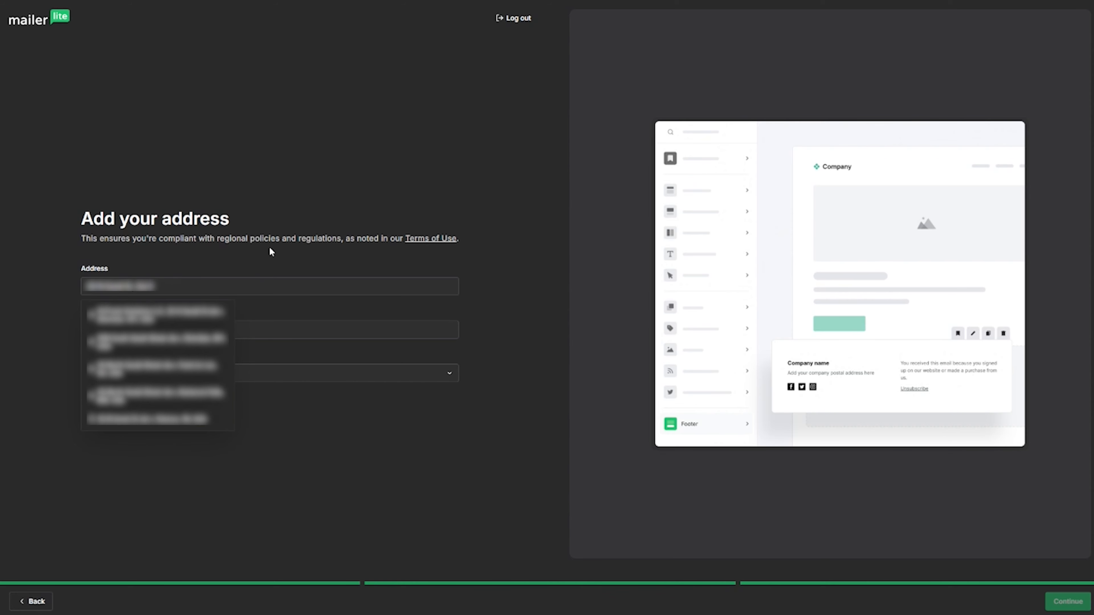
click(158, 331)
text(S)
click(124, 374)
text(united)
click(158, 500)
click(169, 399)
text(8)
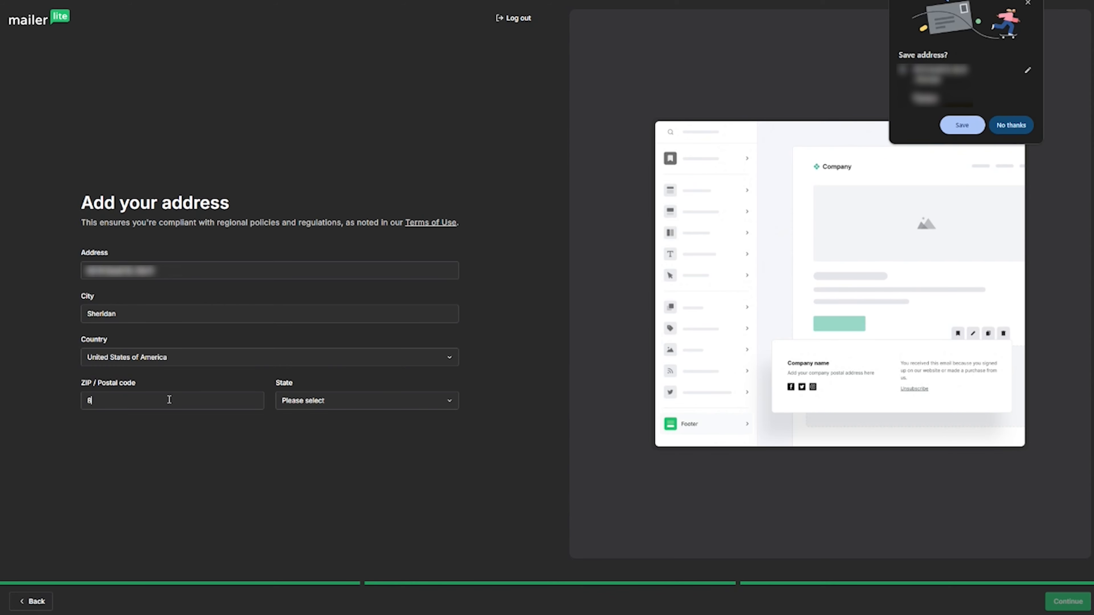
click(298, 401)
text(wyo)
click(328, 450)
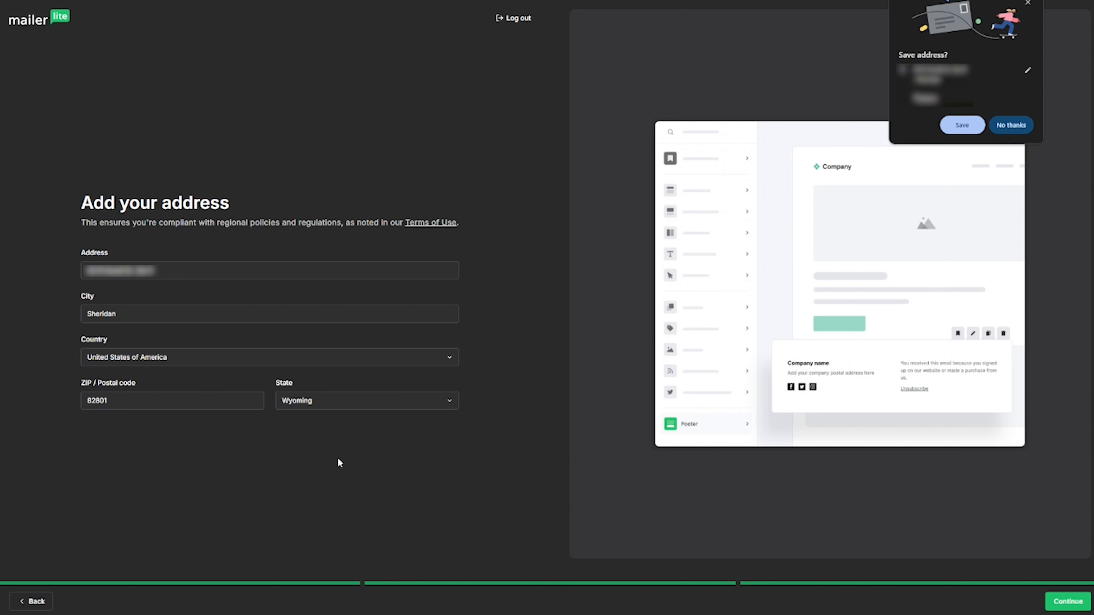
click(1070, 602)
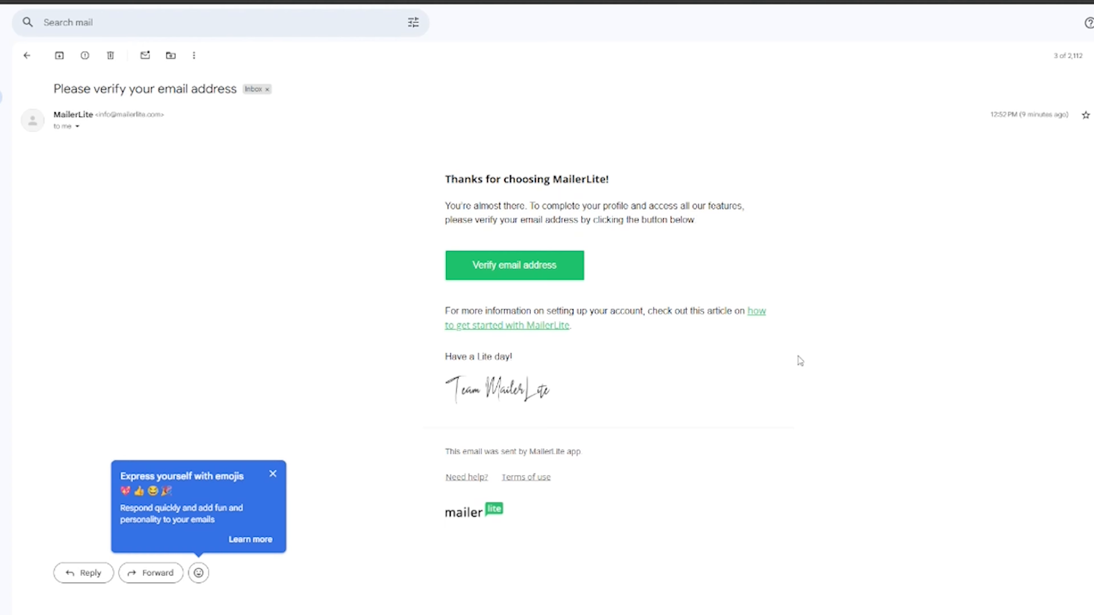
Confirm the account's email address from the MailerLite verification email in Gmail.
click(525, 276)
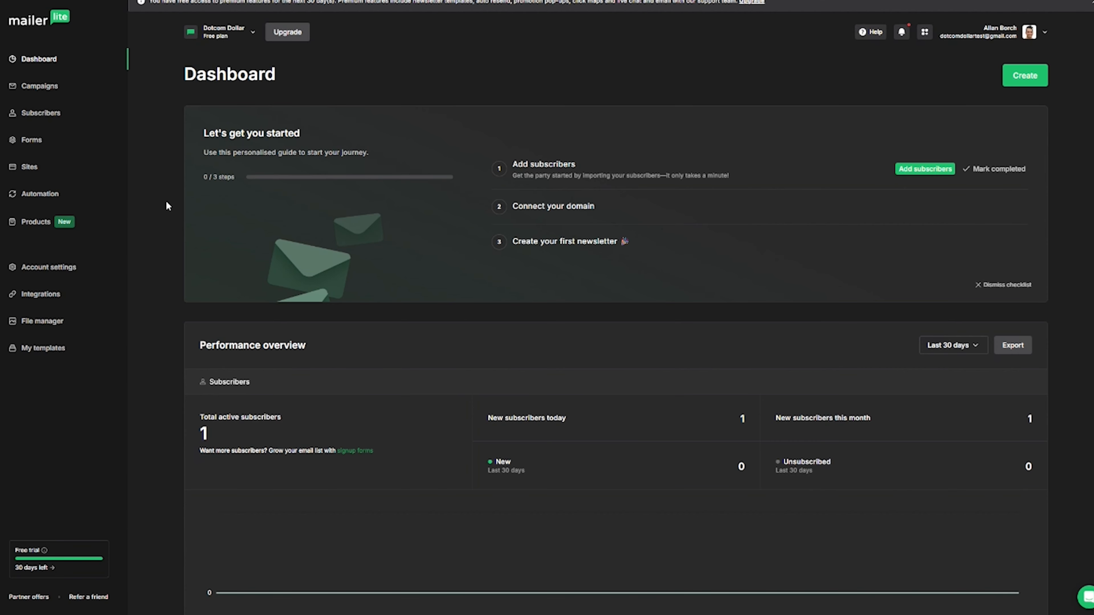
In Account settings > Domains, save a dotcomdollar.com sending address and connect it automatically via Cloudflare.
click(50, 268)
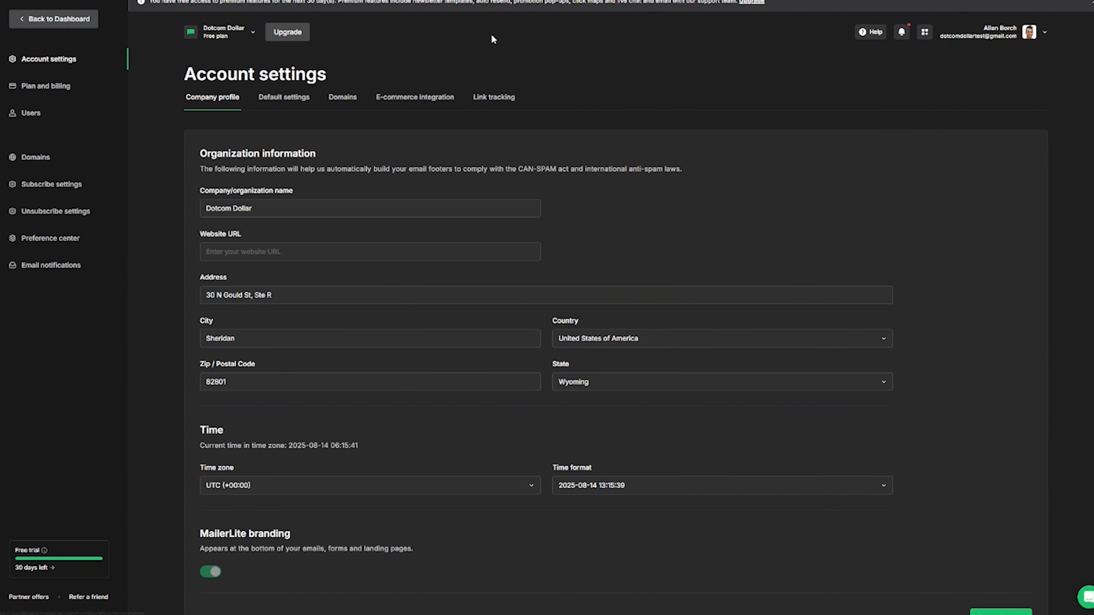
click(354, 101)
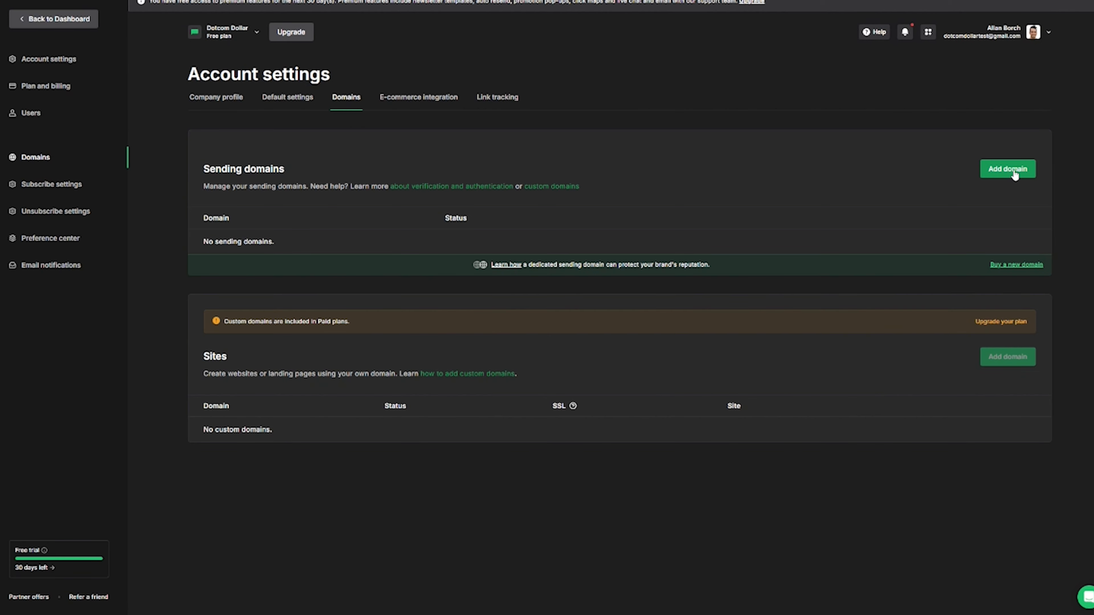
click(1013, 171)
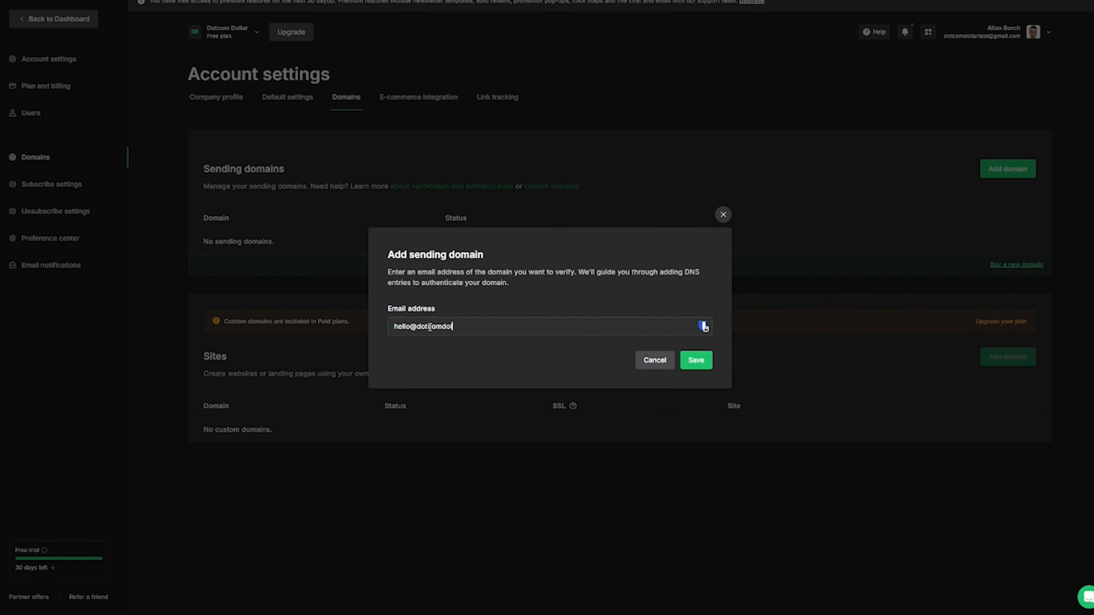
click(705, 366)
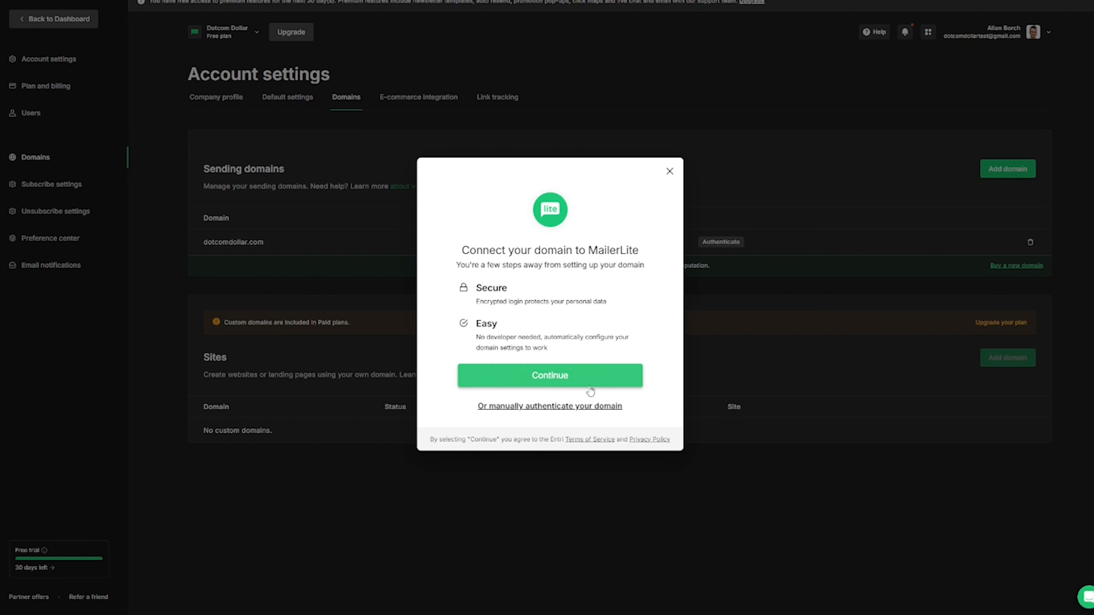
click(573, 381)
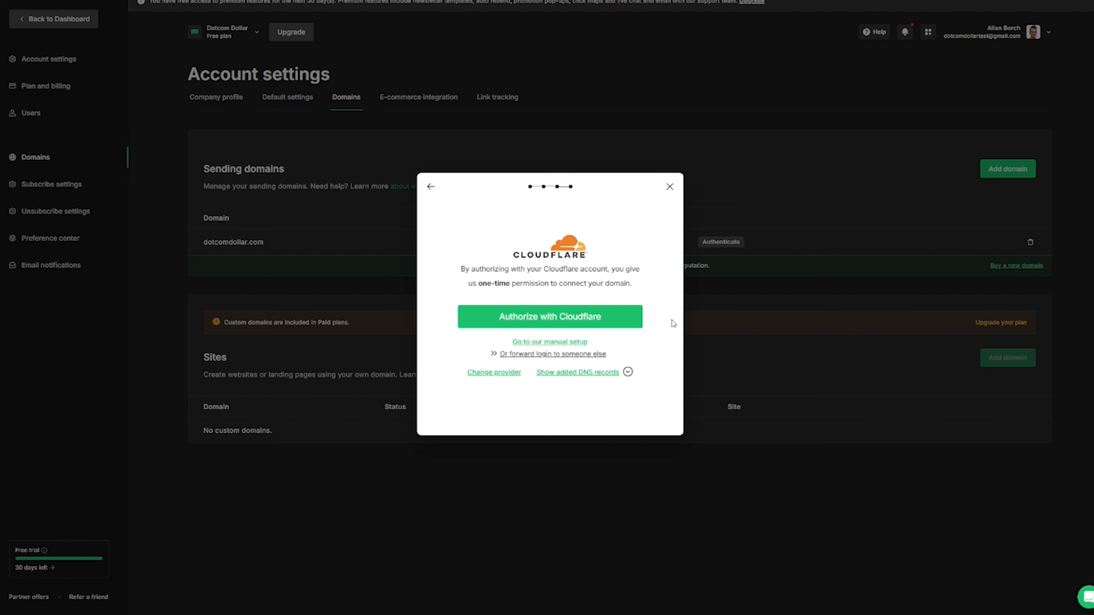
click(619, 325)
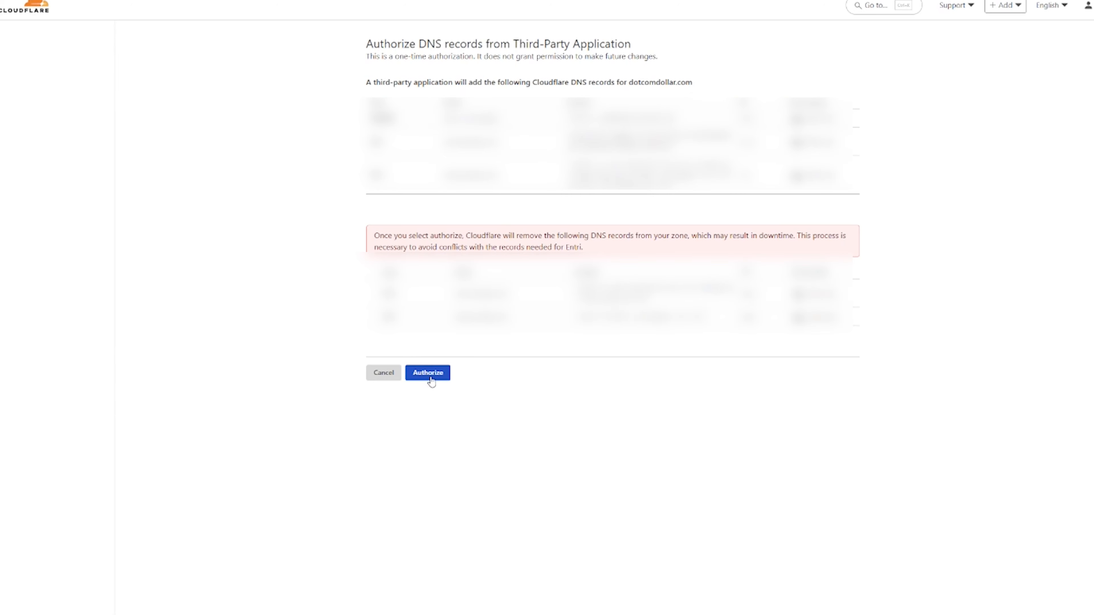
Authorize the DNS changes, confirming with dotcomdollar.com, and delete the conflicting records.
click(430, 373)
click(563, 383)
text(dotcomdollar.com)
click(655, 439)
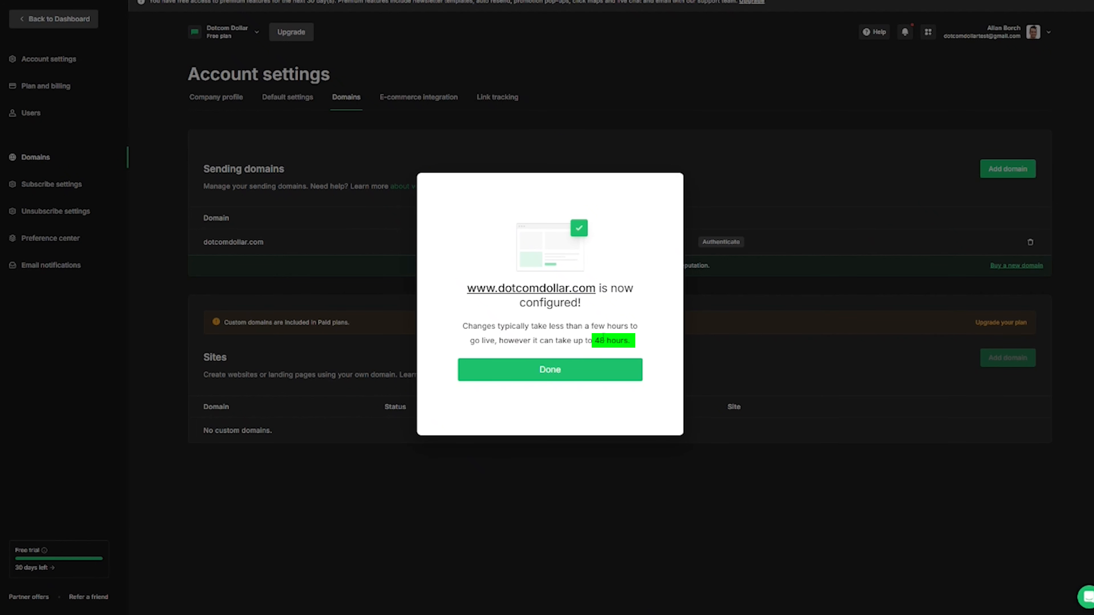
Close the domain-configured message and check that dotcomdollar.com shows authentication in progress.
click(624, 371)
mouse_move(477, 251)
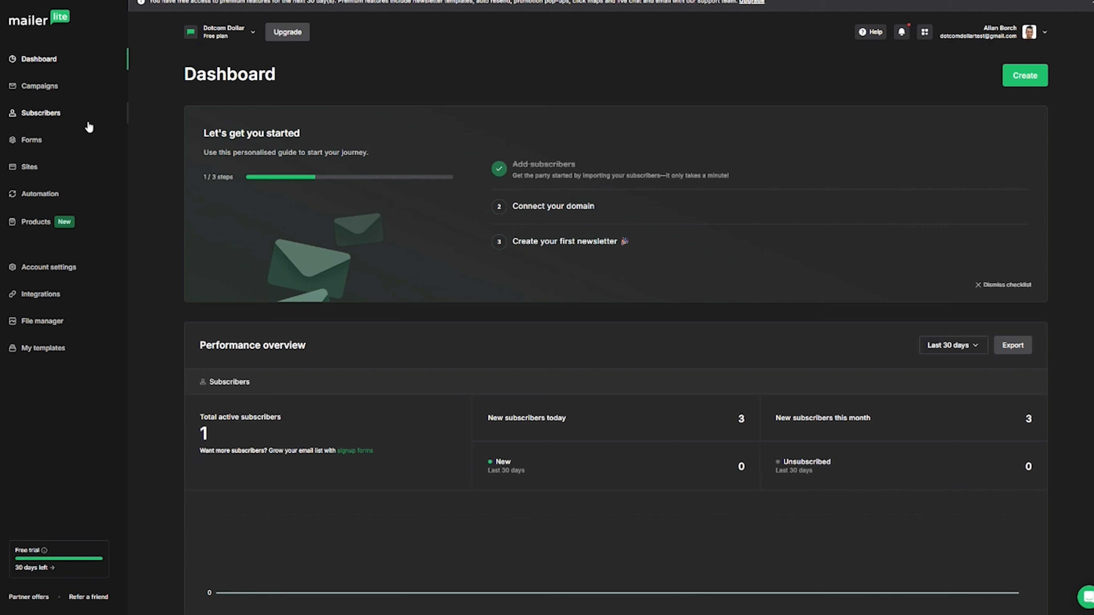
Upload the subscriber CSV file and finish the import using the default field matching.
click(29, 116)
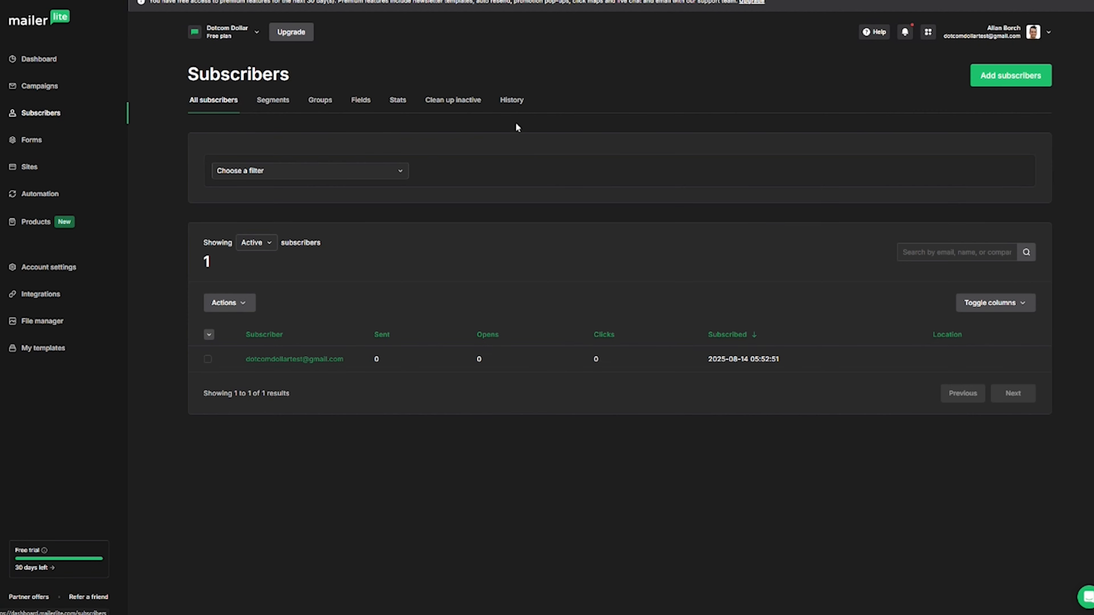
click(1014, 80)
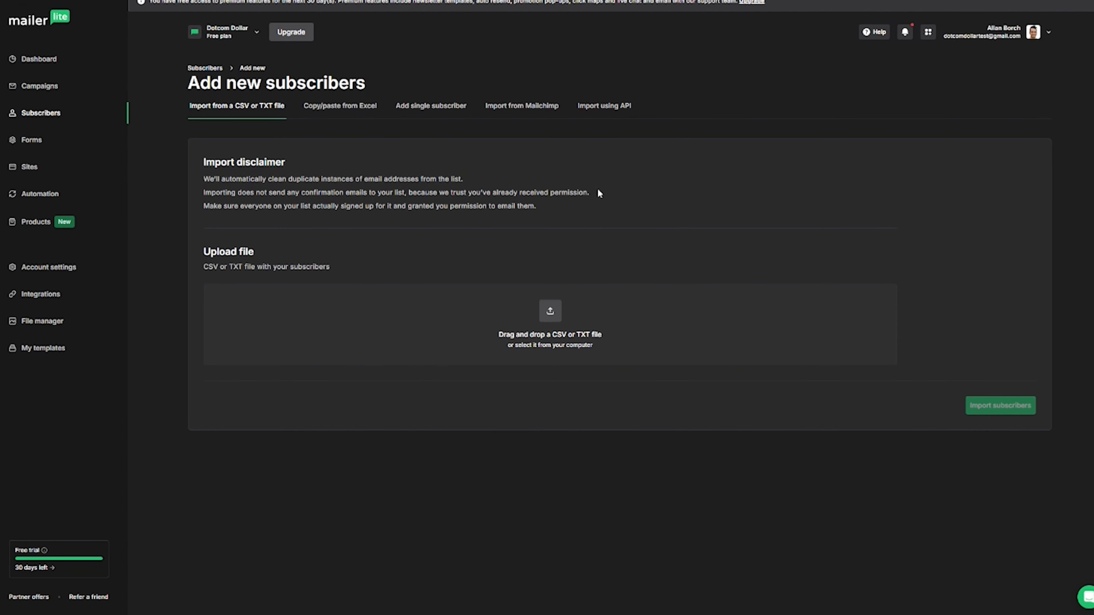
click(557, 311)
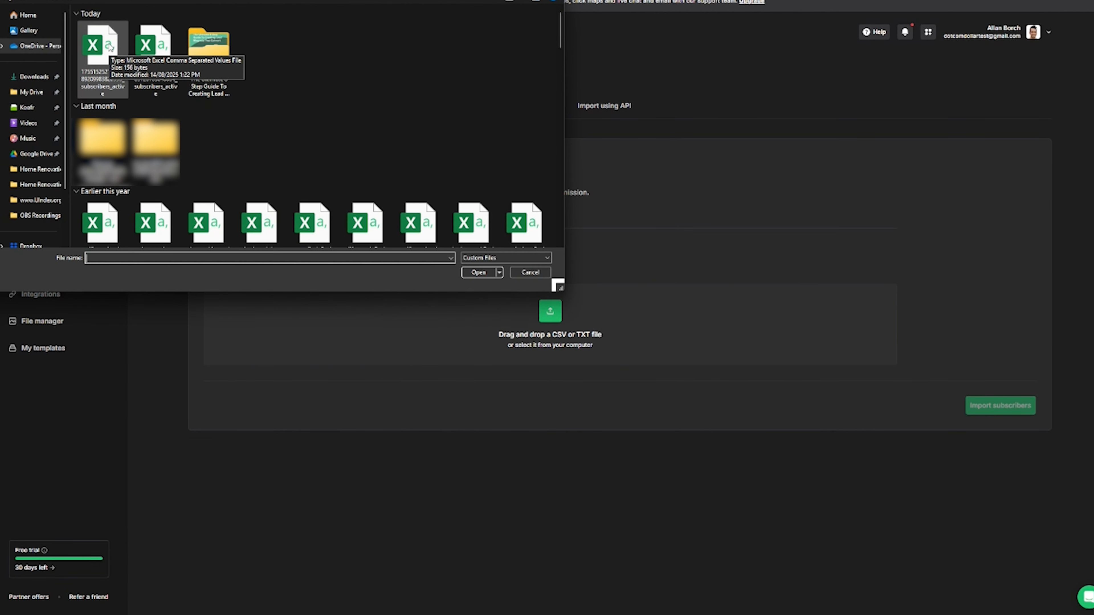
double_click(111, 47)
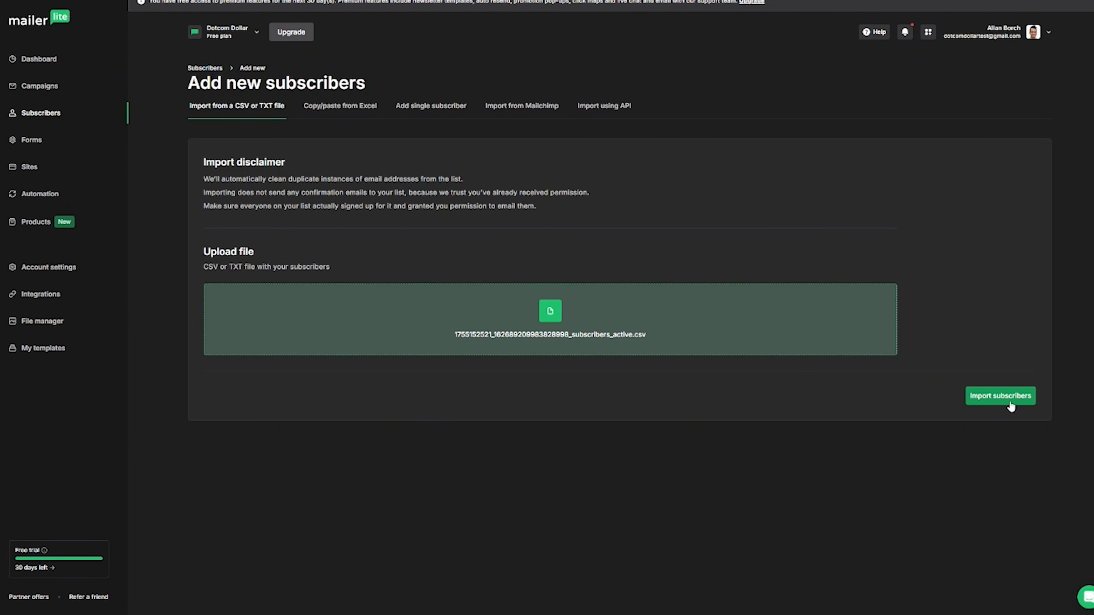
click(1010, 407)
scroll(282, 272, down, 1)
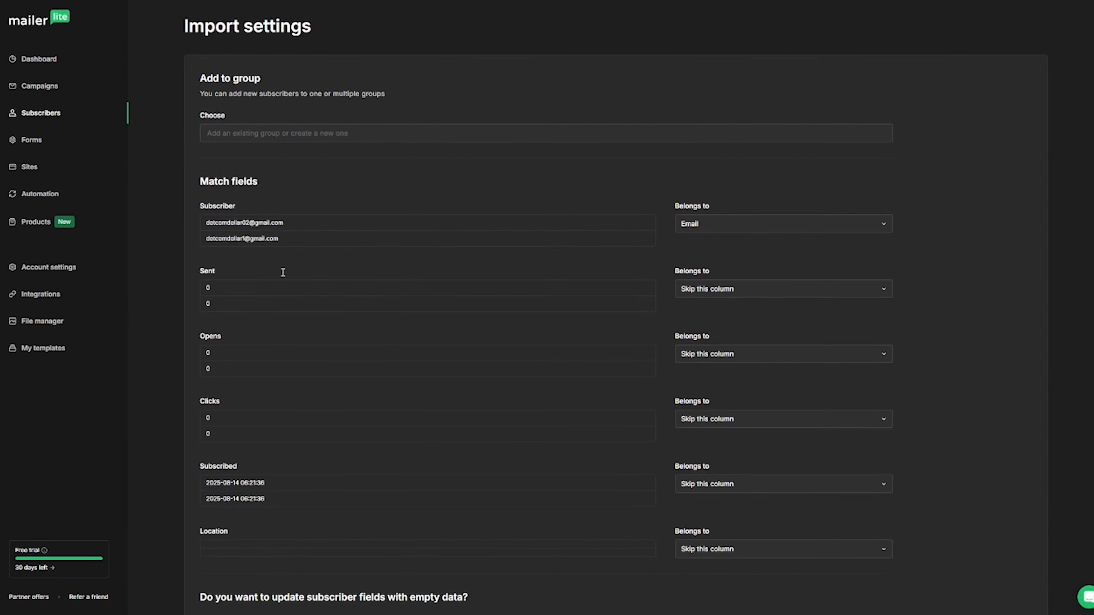
scroll(283, 272, down, 3)
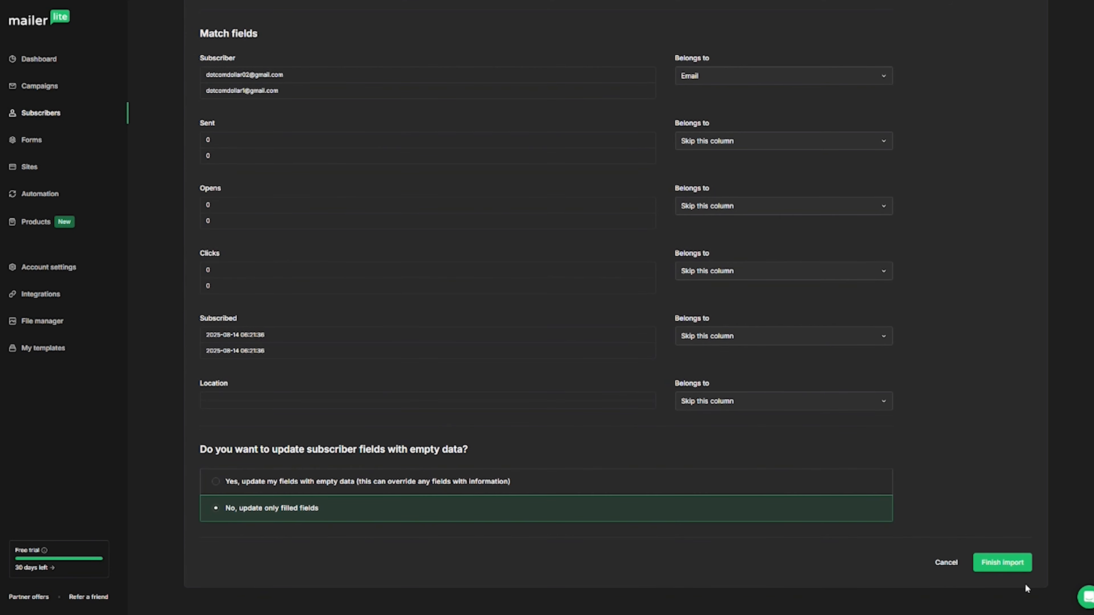
click(1002, 563)
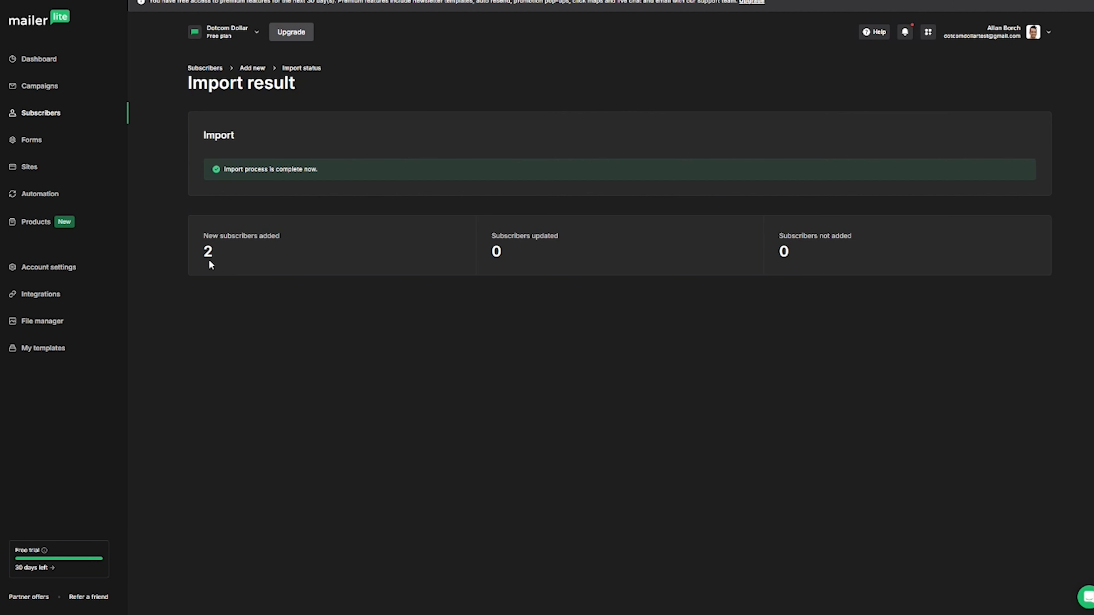
Under Subscribers > Groups, start a new group named Instagram Leads.
click(39, 114)
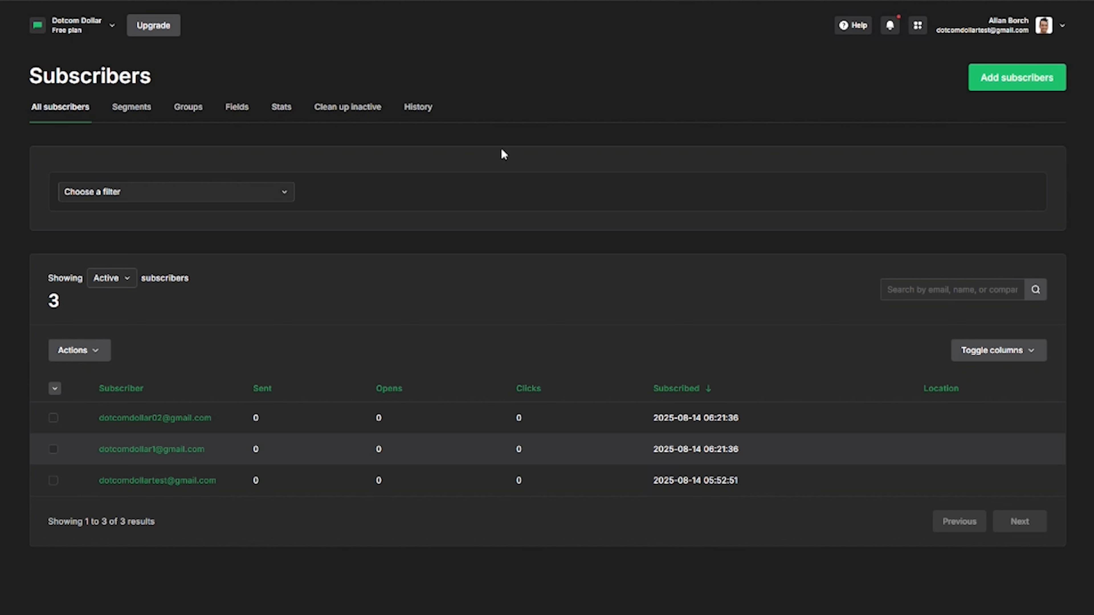
click(188, 109)
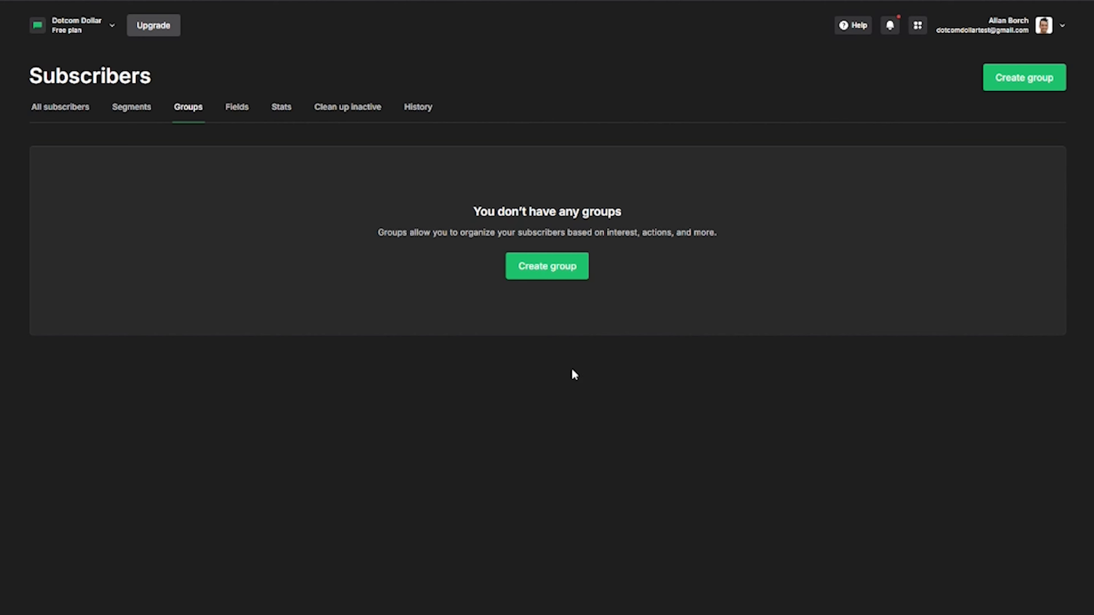
click(555, 265)
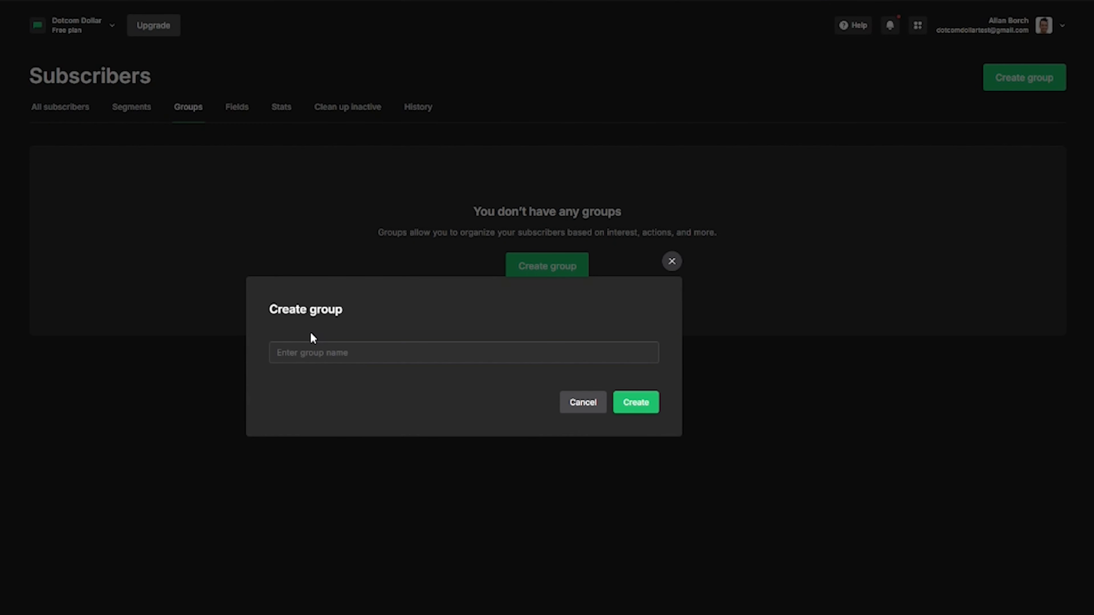
click(335, 351)
text(Instagram Leads)
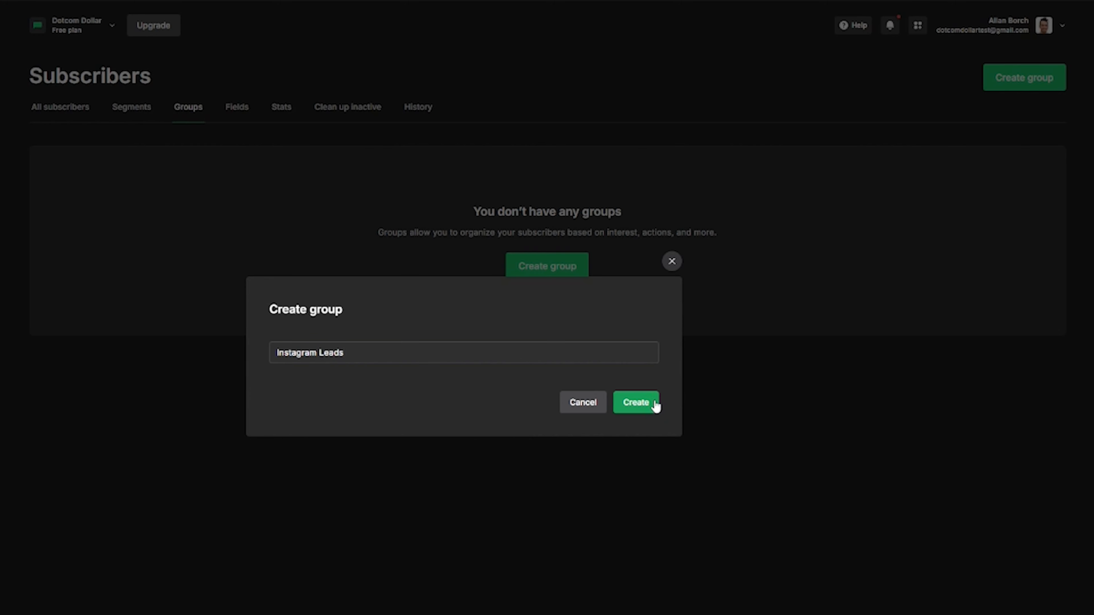
Create the Instagram Leads group and filter its subscribers by Signup source Is Added using API.
click(643, 410)
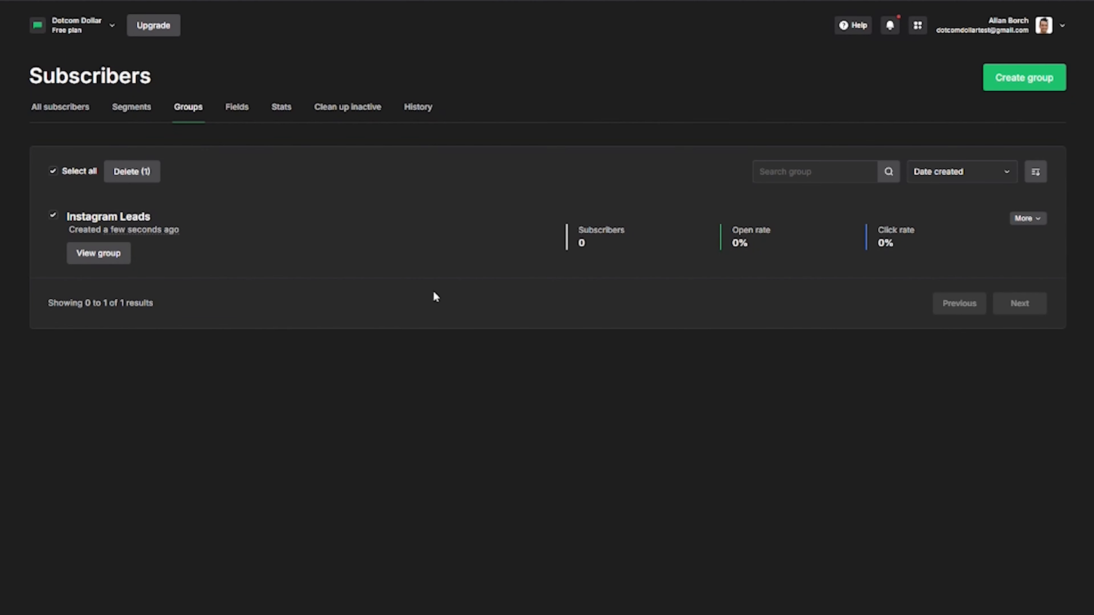
click(110, 258)
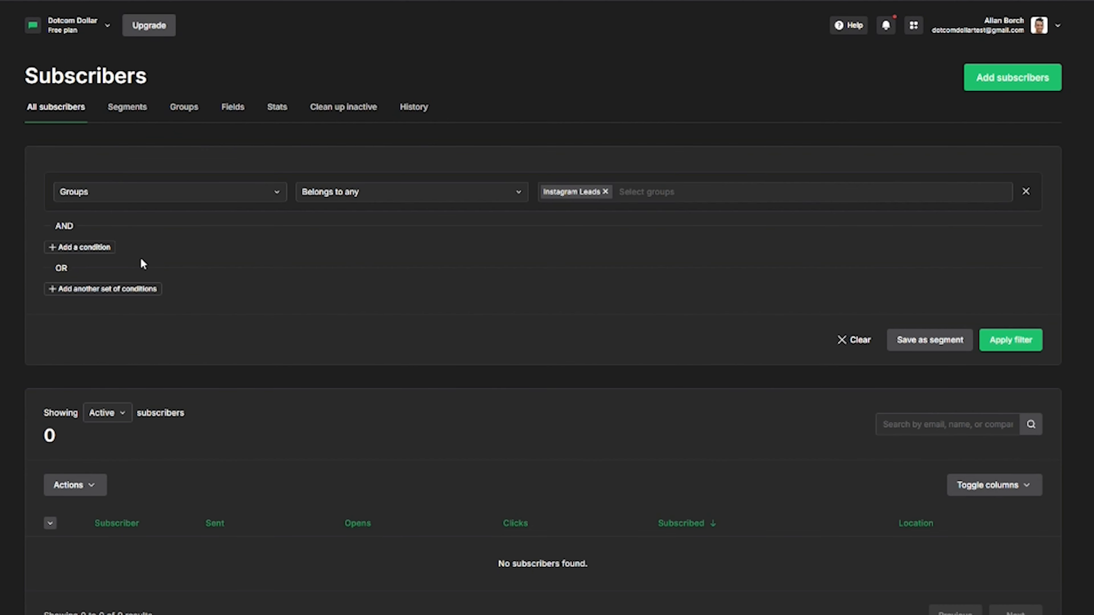
click(70, 248)
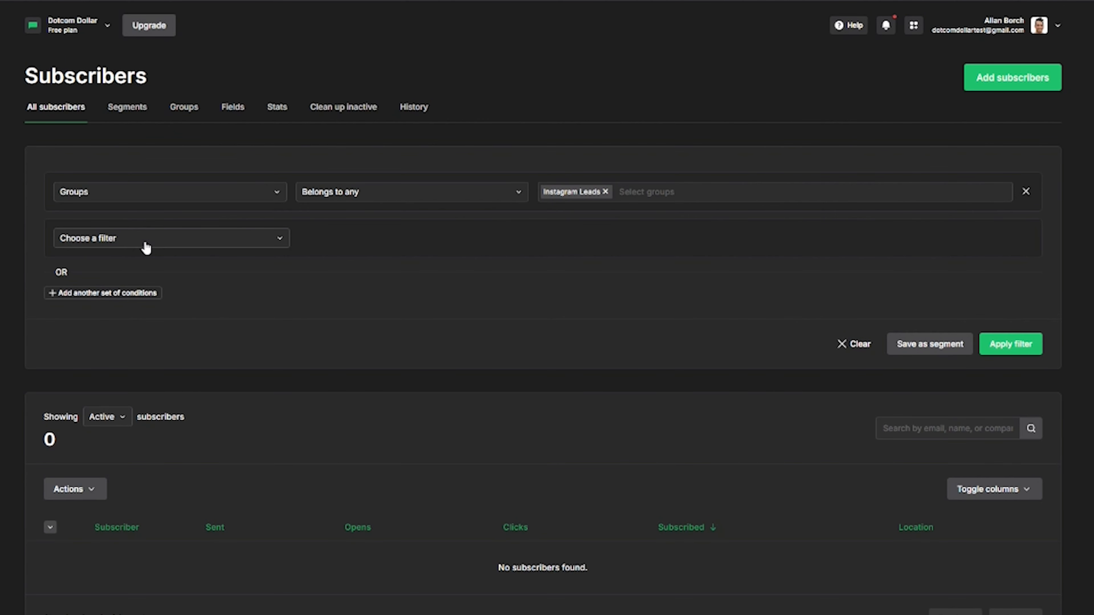
click(202, 241)
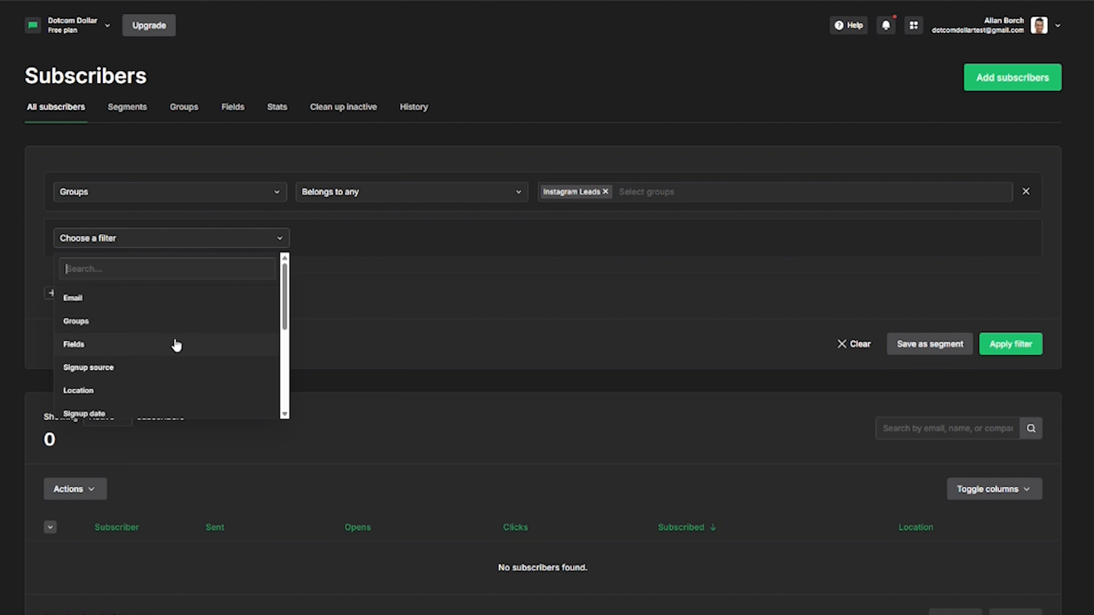
scroll(177, 372, down, 1)
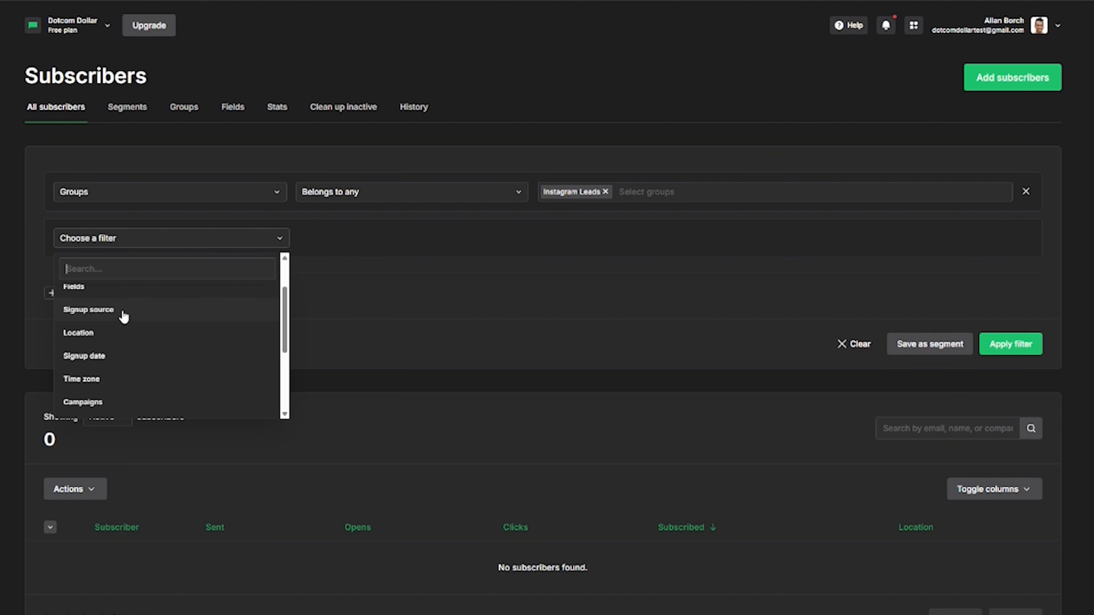
click(109, 317)
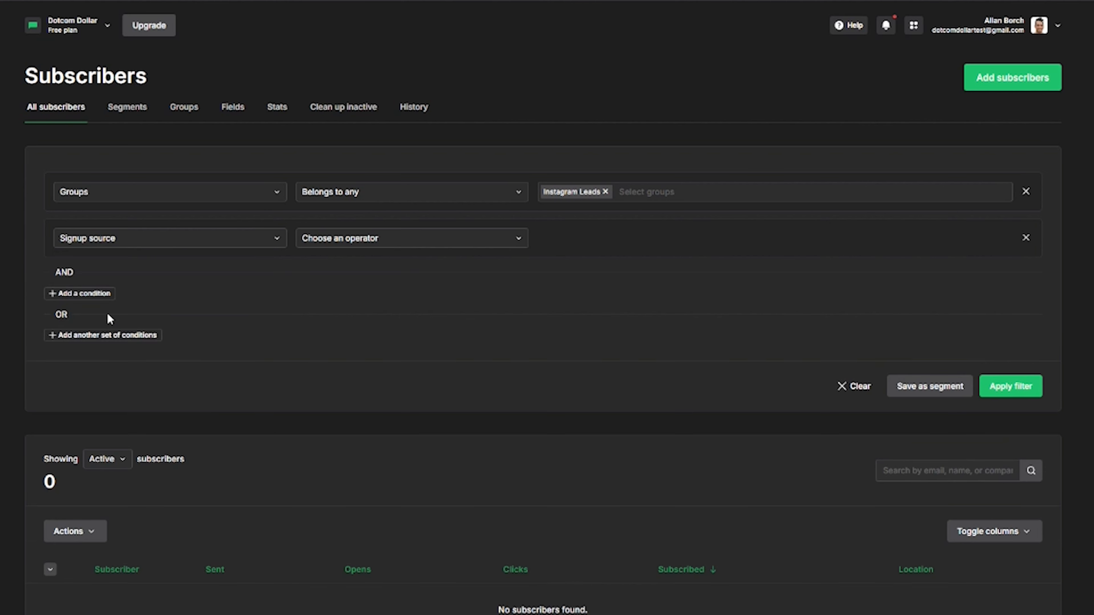
click(365, 242)
click(345, 268)
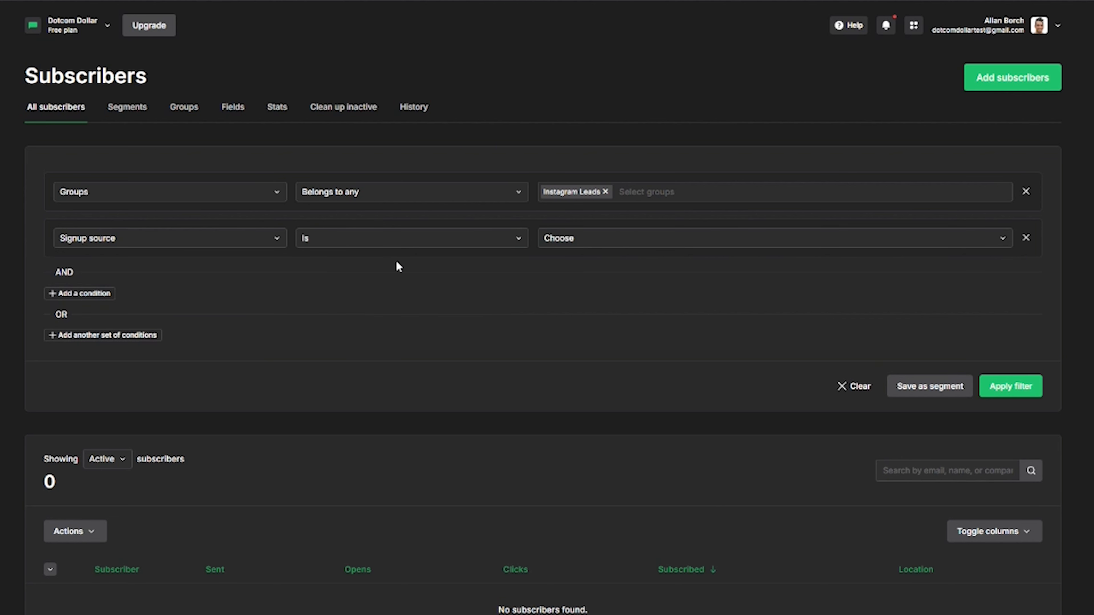
click(590, 245)
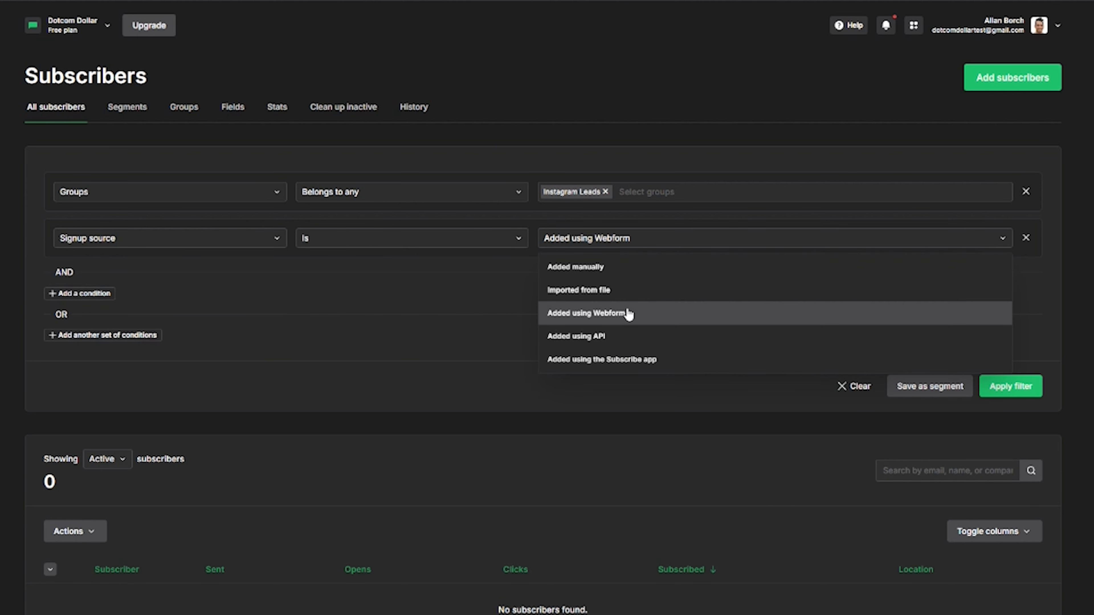
click(592, 341)
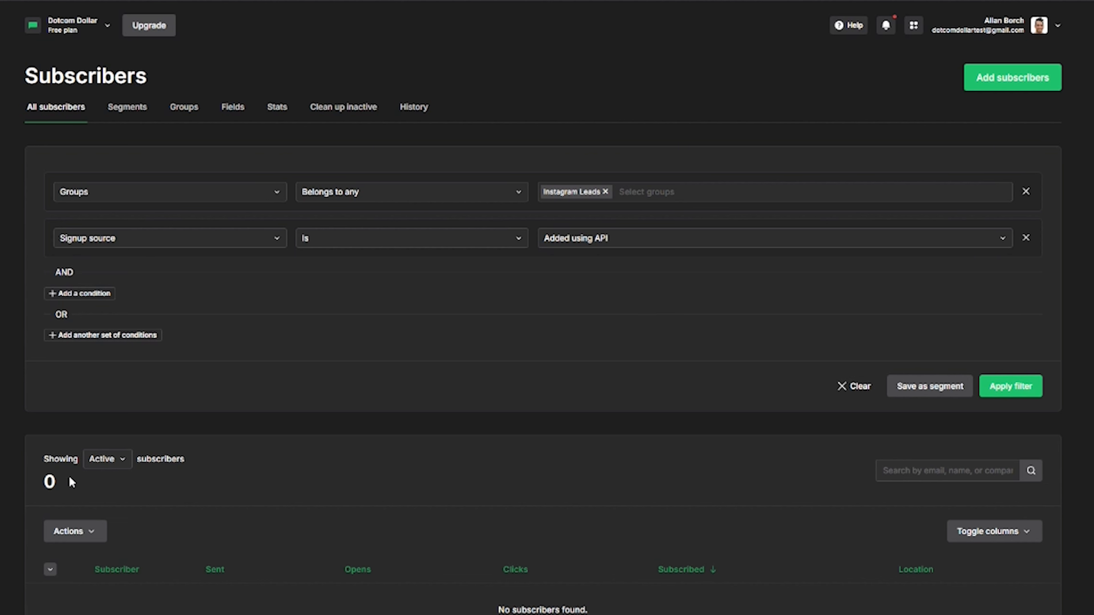
Check the zero subscriber count, then go to the Segments list.
drag(42, 486, 65, 486)
click(69, 487)
click(131, 110)
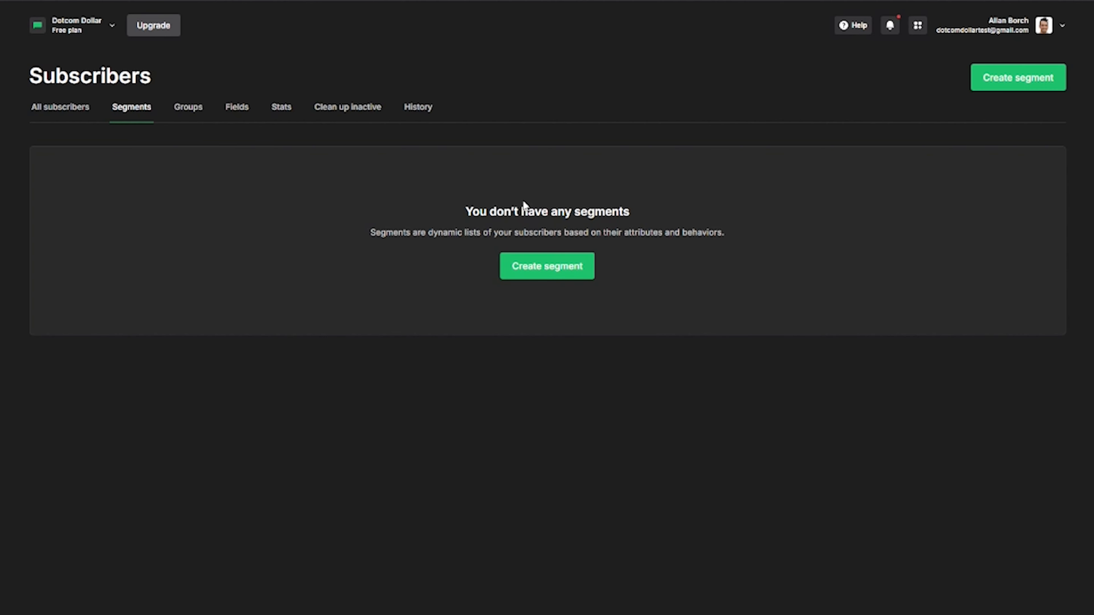
Create a new segment named Instagram Leads AUS and bring up its filter choices.
click(545, 275)
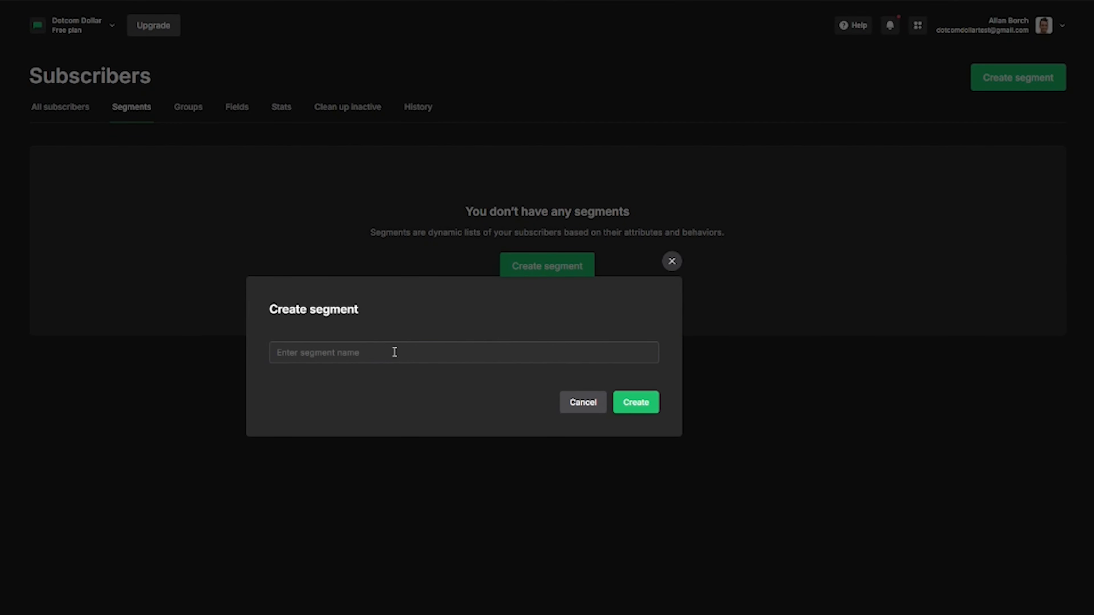
click(360, 356)
click(348, 337)
click(356, 349)
text(Instagram Leads AUS)
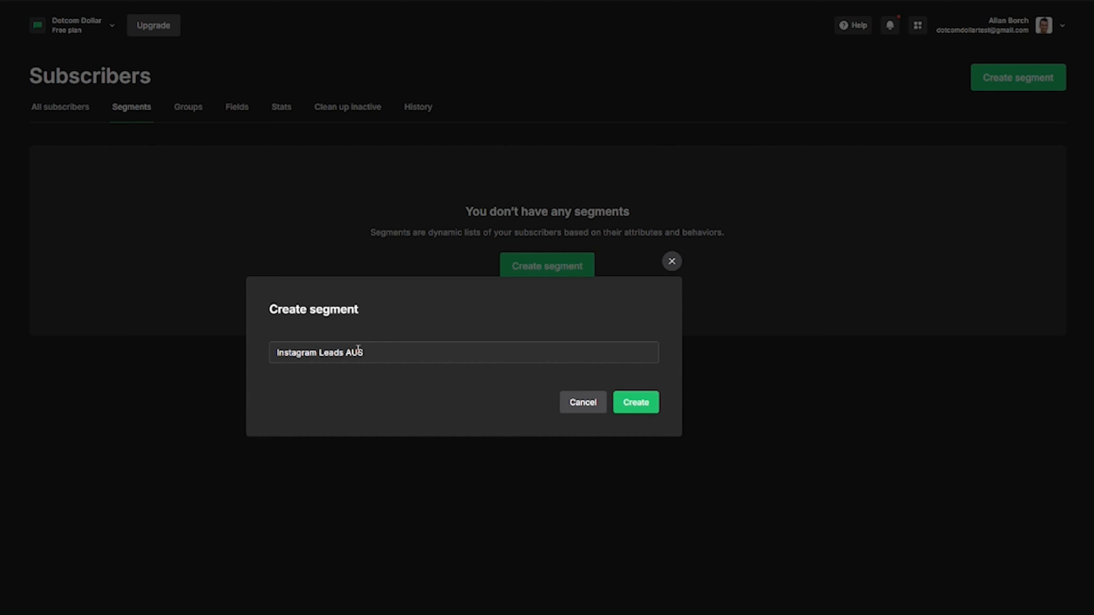
click(636, 403)
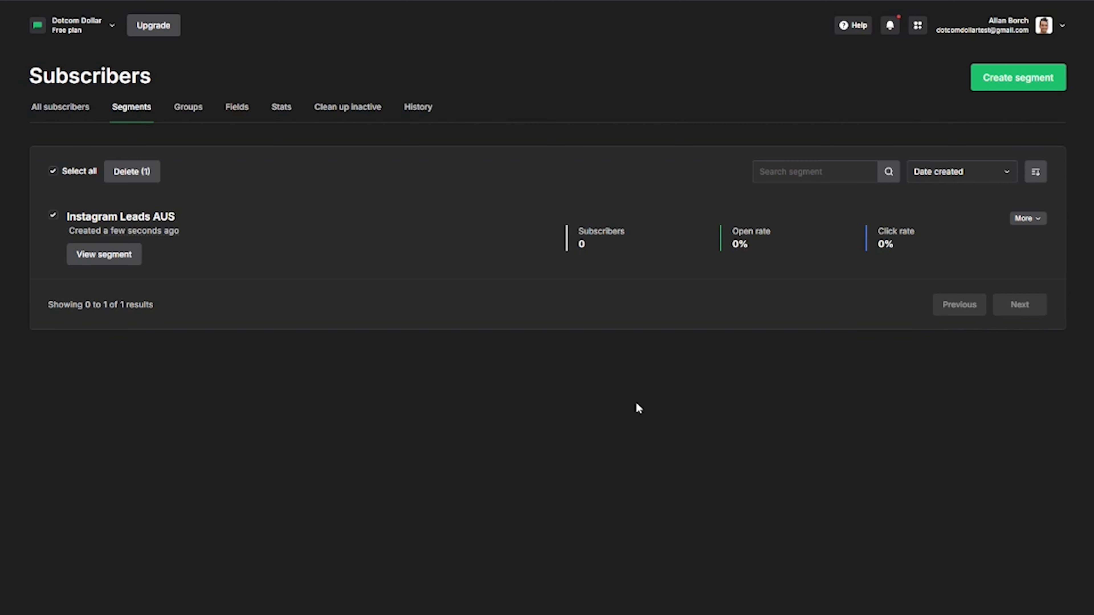
click(203, 190)
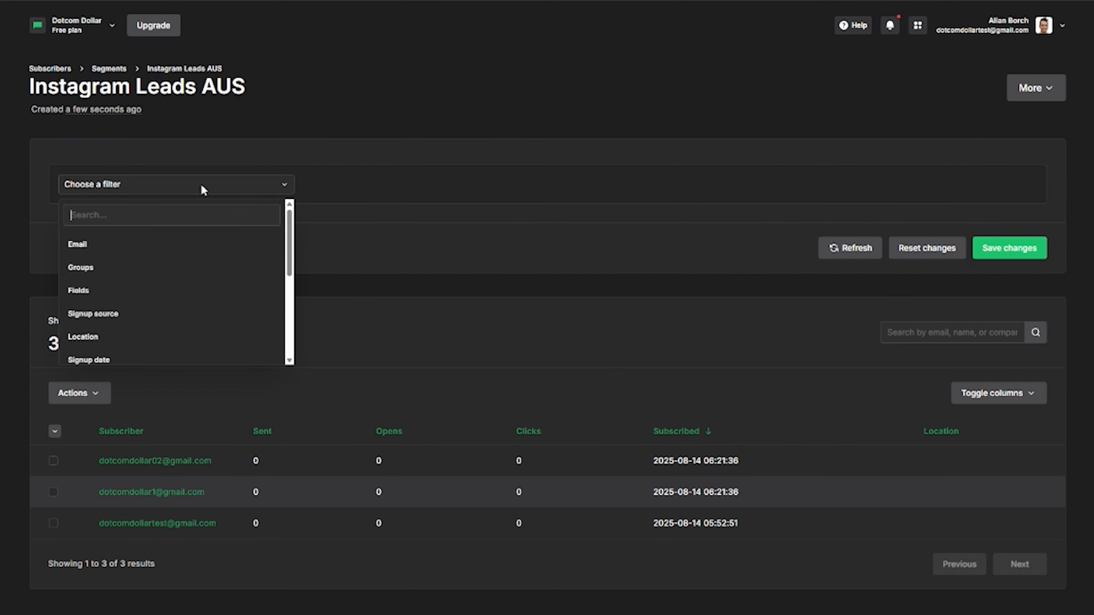
Add a 'Location is Australia' condition to the Instagram Leads AUS segment.
click(124, 342)
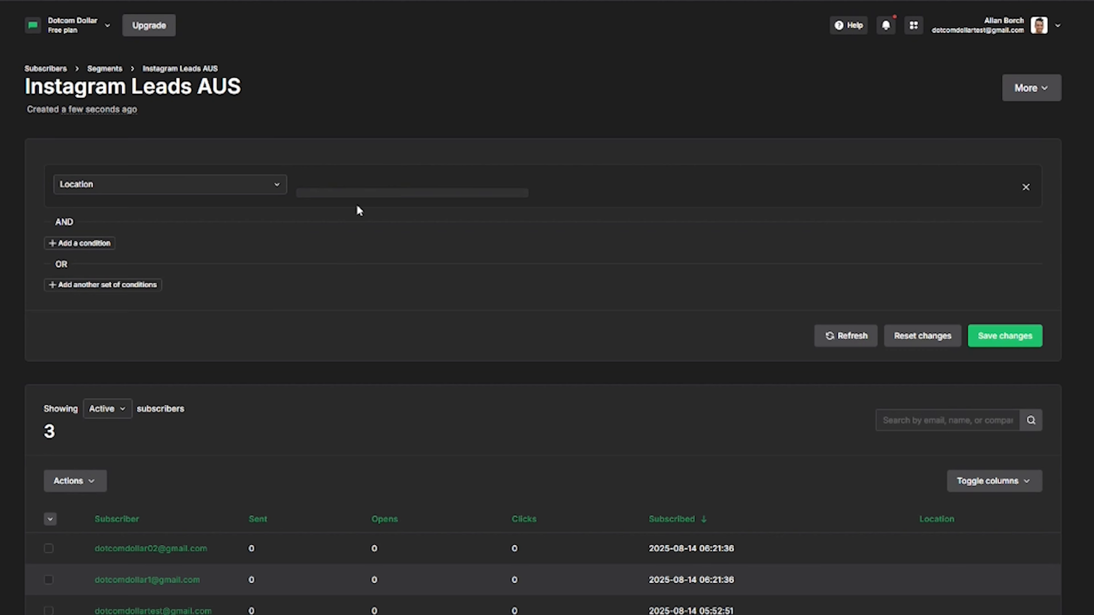
click(358, 187)
click(354, 216)
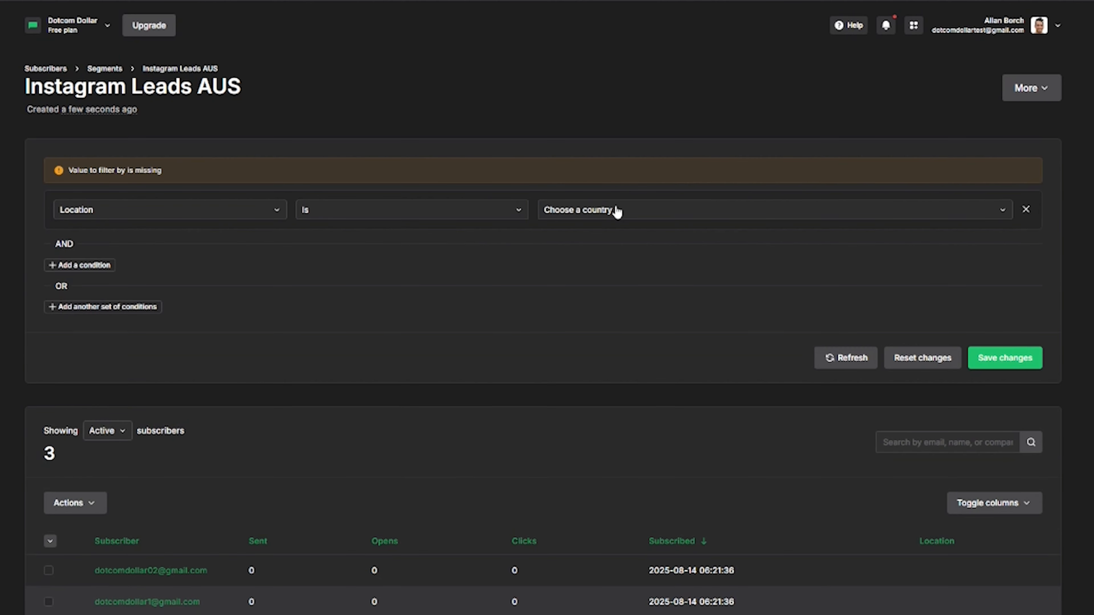
click(617, 210)
text(aus)
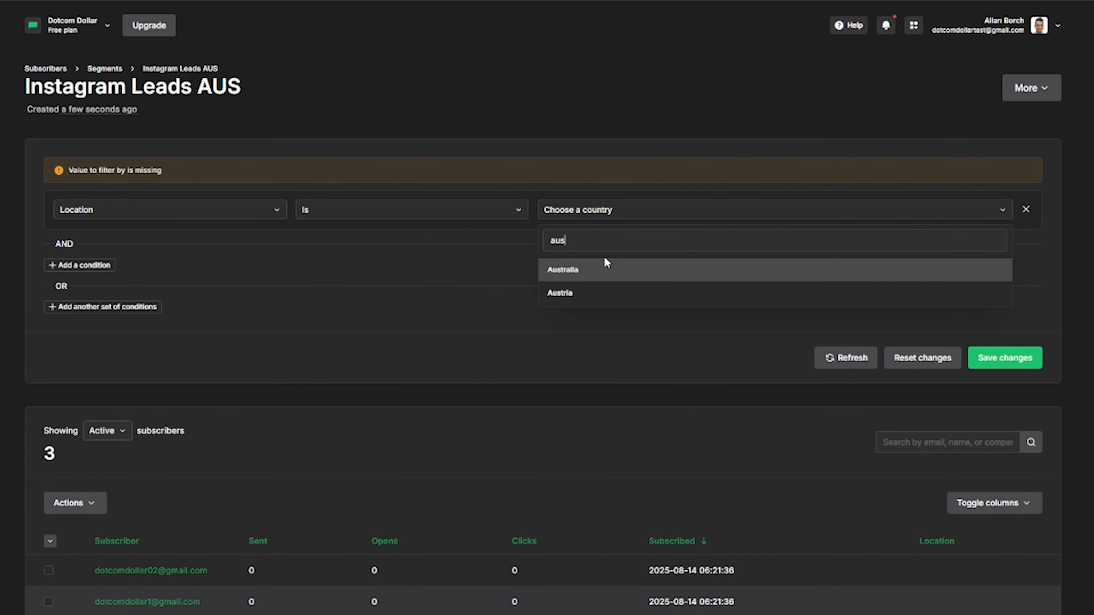
click(577, 273)
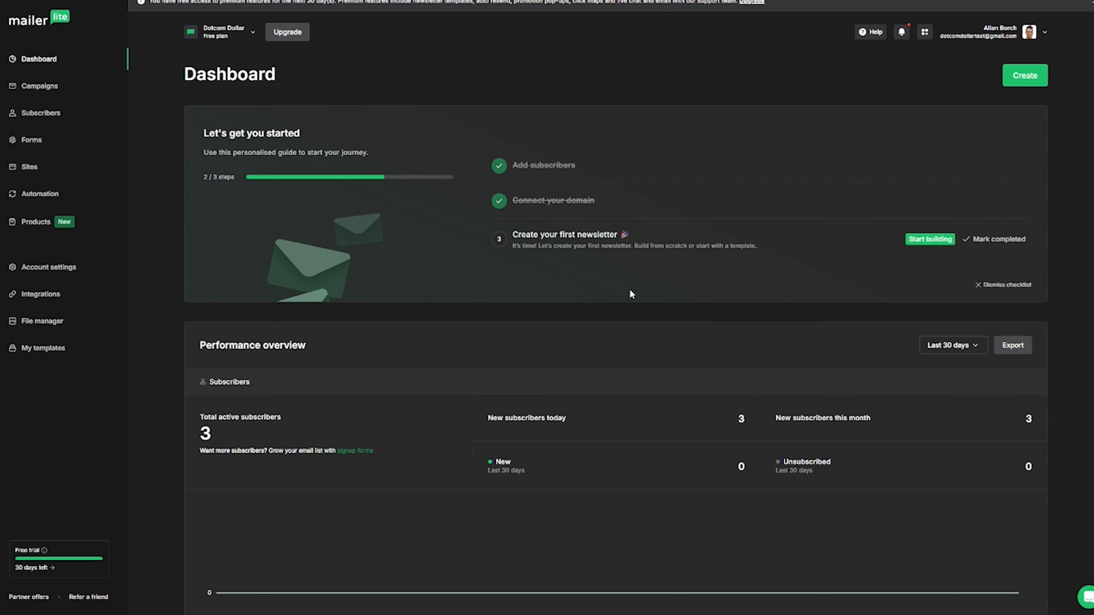
From the Campaigns page, create a new regular email campaign.
click(39, 88)
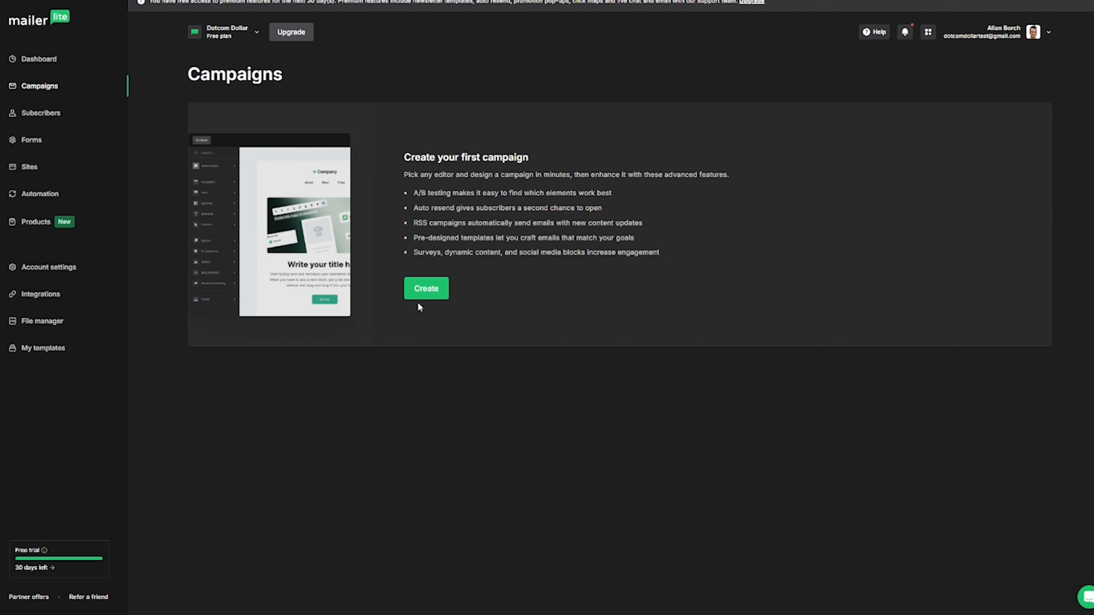
click(422, 292)
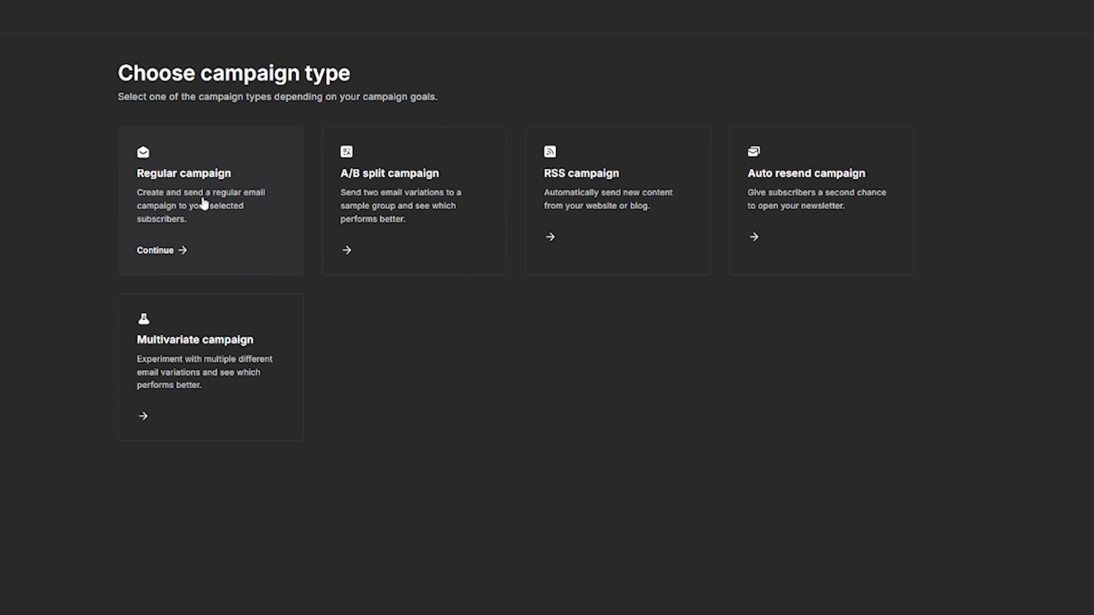
click(173, 251)
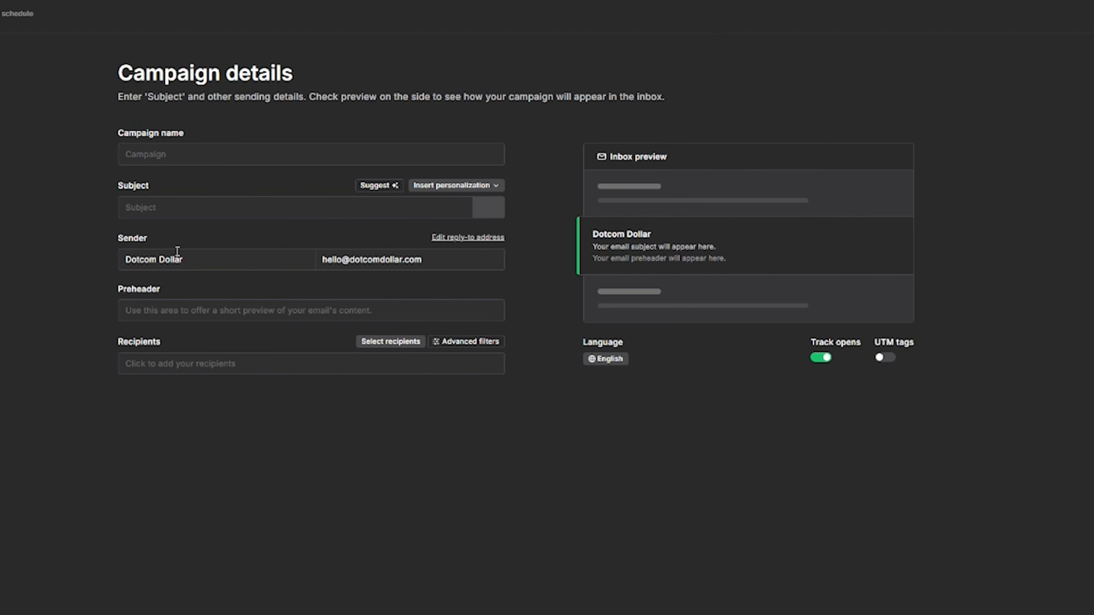
Name the campaign 'DD Email #1' and set a magnet emoji plus 'The Lead Magnet Vault' as subject.
click(208, 158)
text(DD Email #1)
click(488, 209)
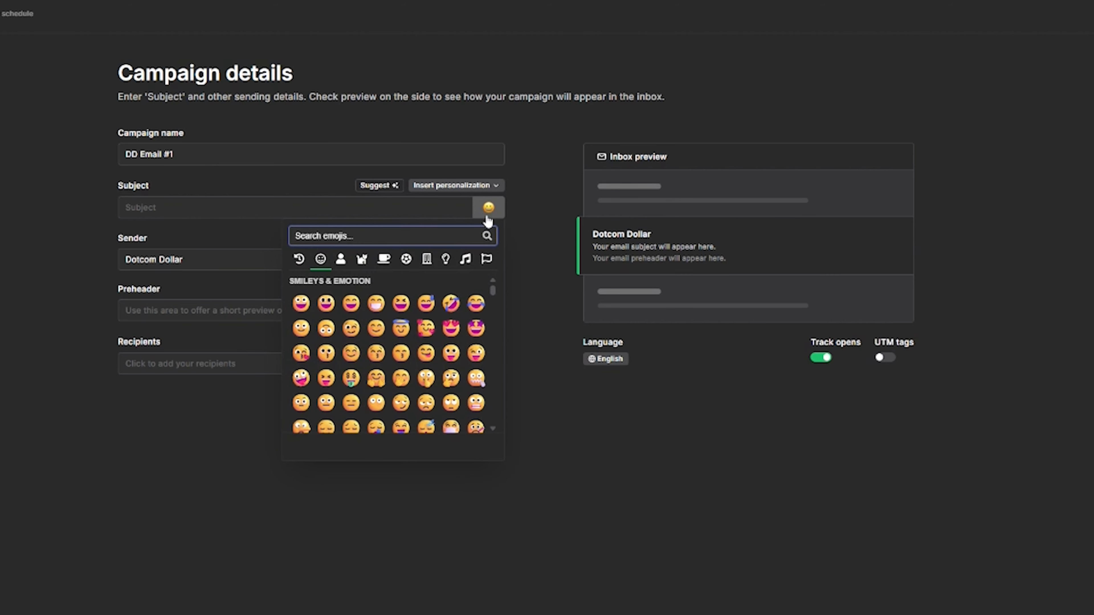
text(magnet)
click(305, 264)
text(The Lead Magnet Vault)
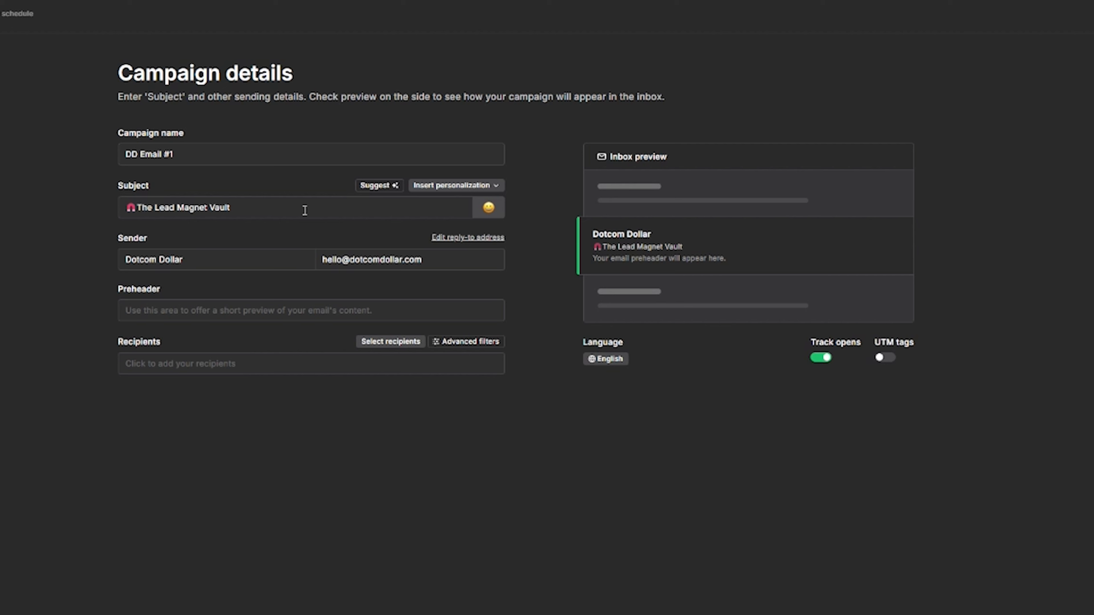
Try the subject line generator with a pasted email description, then close it.
click(380, 194)
click(478, 406)
text(The Lead Magnet Vault)
click(878, 448)
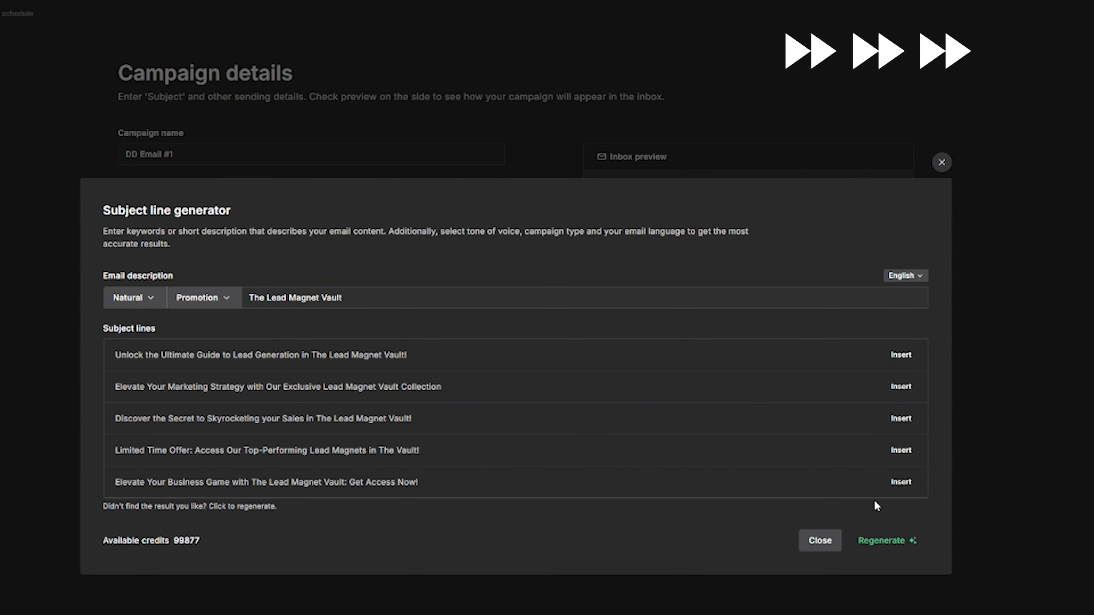
click(819, 541)
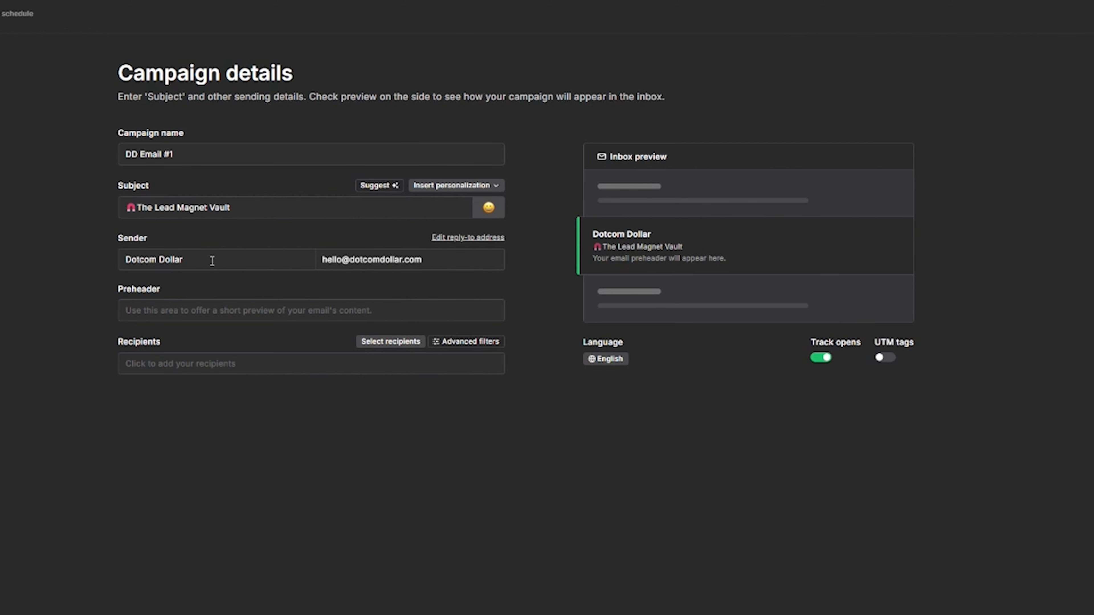
Check the sender email address and paste in the preheader sentence.
click(342, 260)
click(418, 252)
click(455, 279)
click(205, 304)
text(Unlock the Hidden Strategies That Turn Visitors Into Loyal Subscribers)
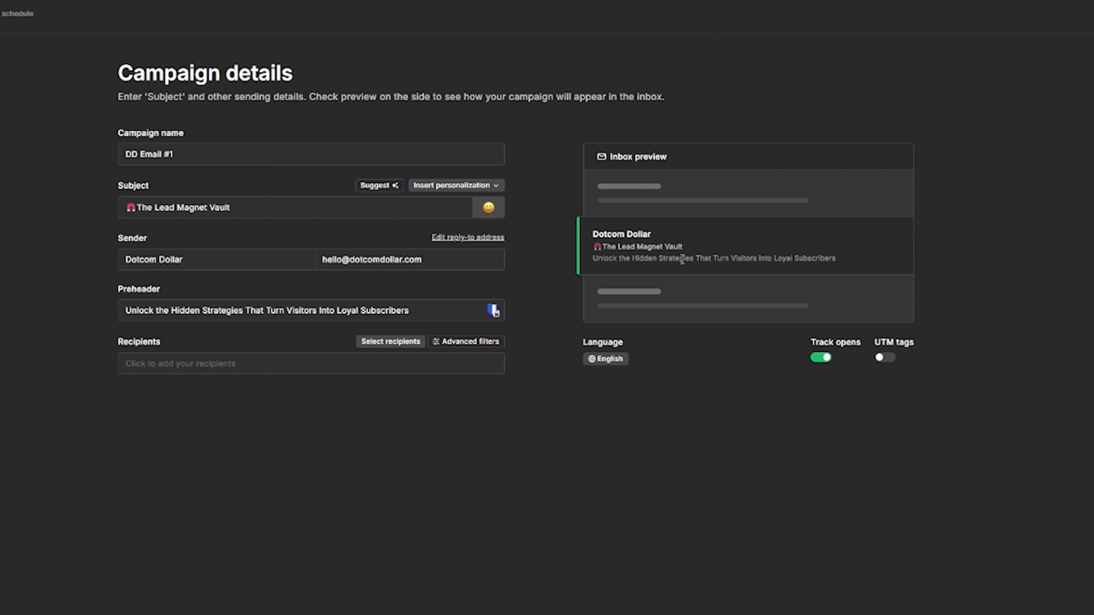
click(192, 365)
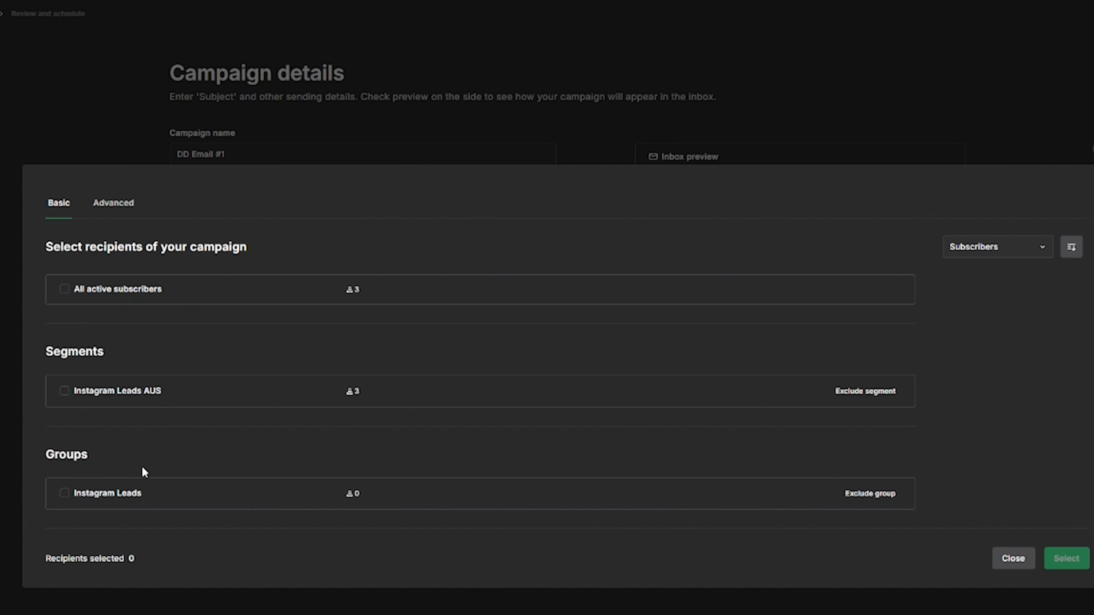
Select the Instagram Leads AUS segment as recipients and continue to the Content step.
click(64, 390)
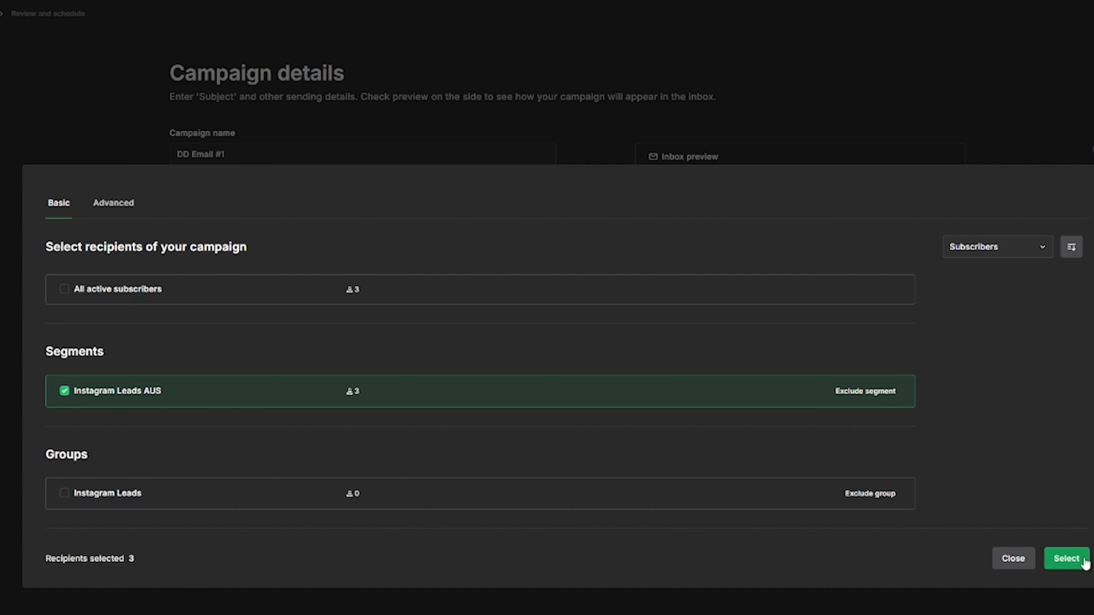
click(1076, 565)
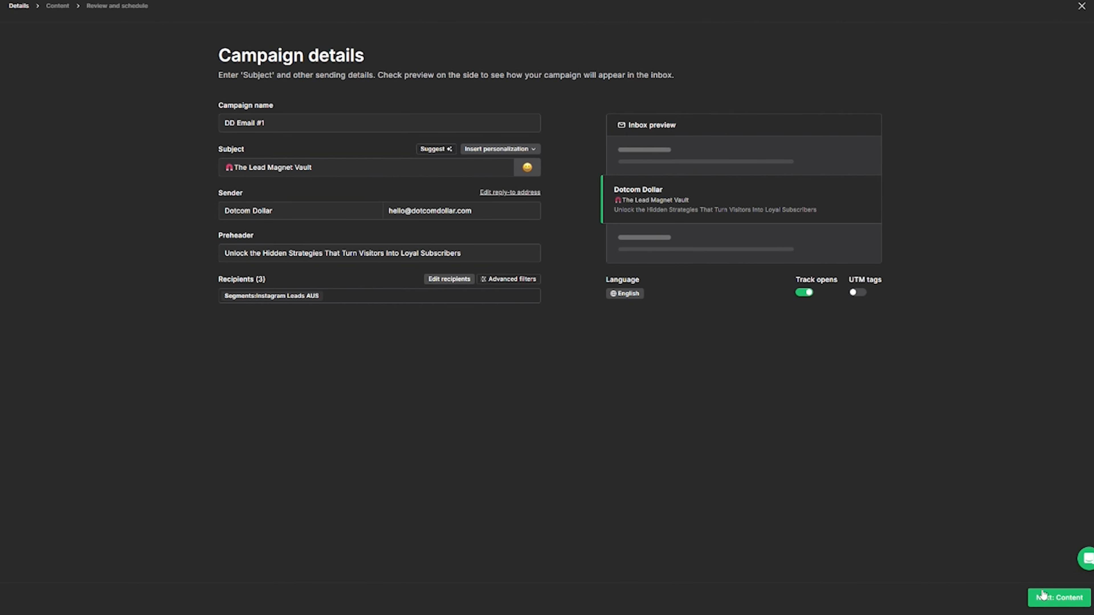
click(1043, 596)
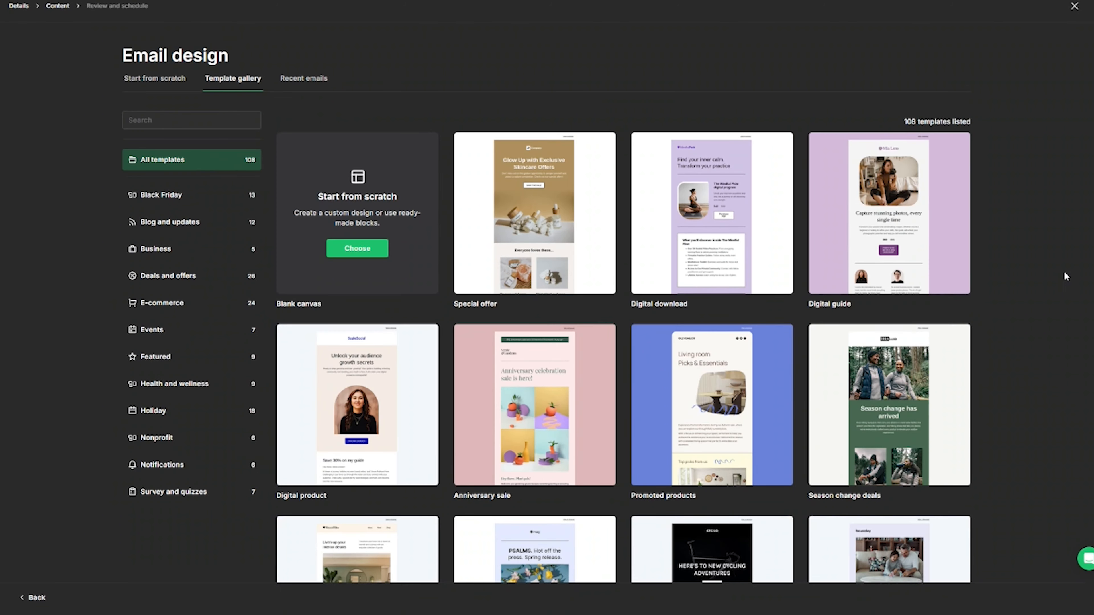
scroll(1012, 252, down, 7)
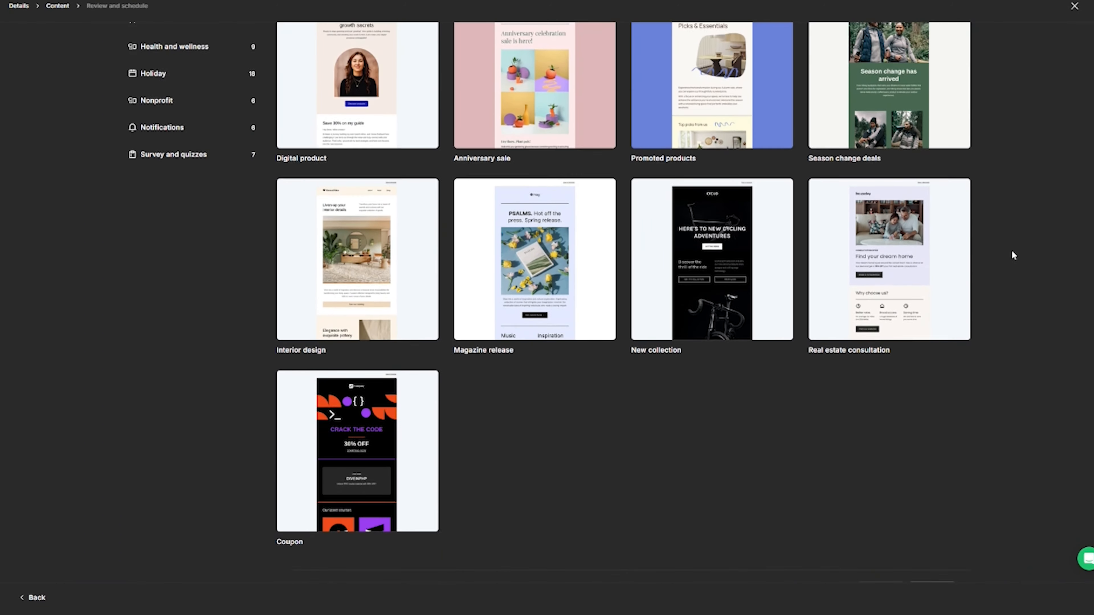
scroll(1012, 255, up, 3)
scroll(1013, 255, up, 3)
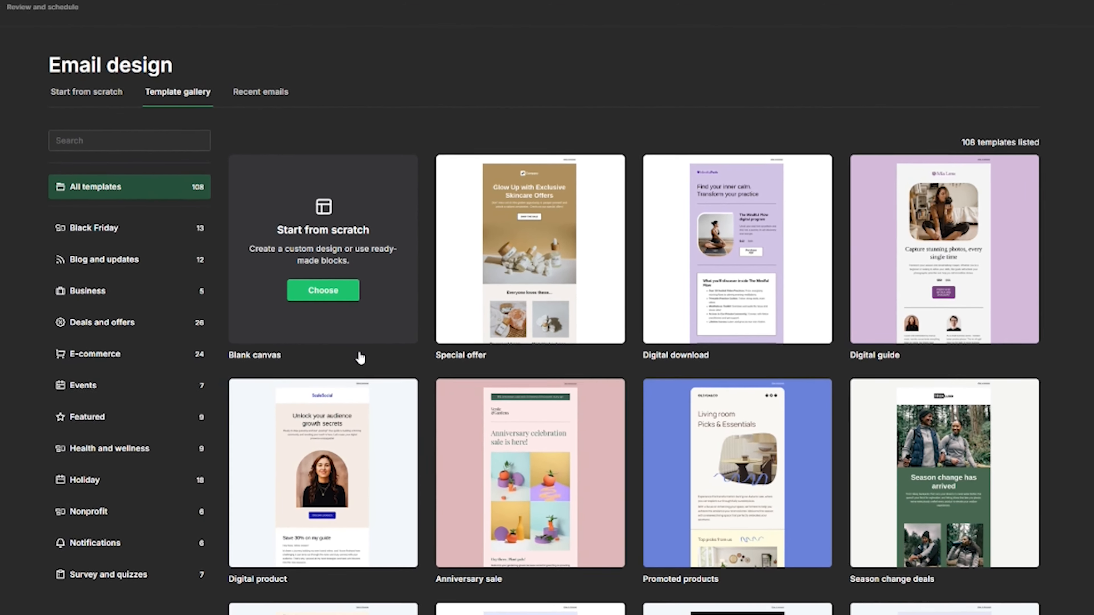
Choose the Blank canvas template and build it in the Drag & drop editor.
click(332, 305)
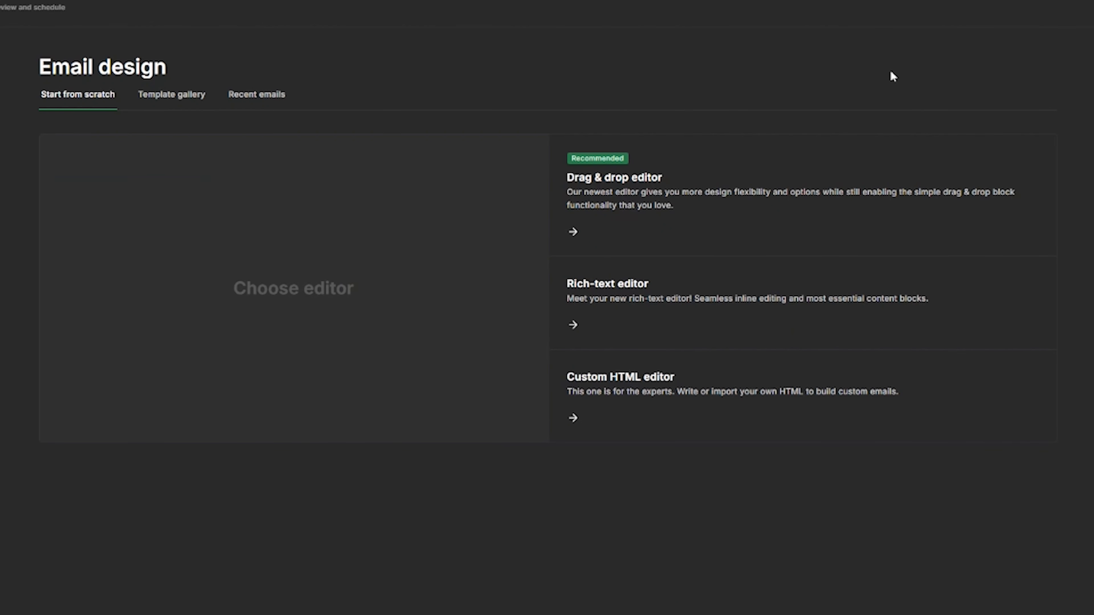
mouse_move(786, 191)
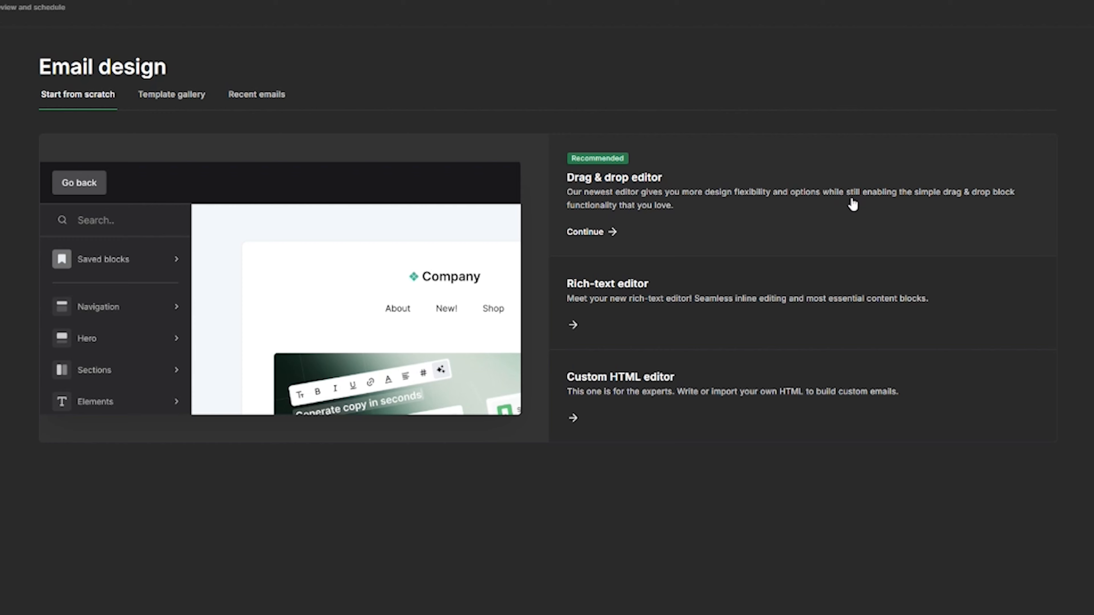
mouse_move(817, 285)
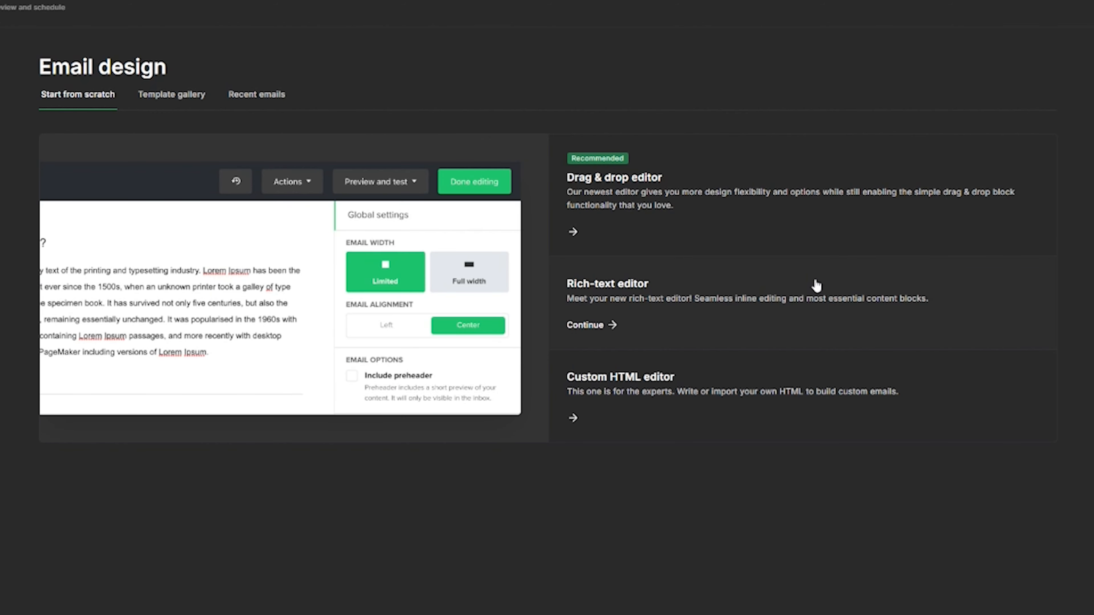
mouse_move(834, 390)
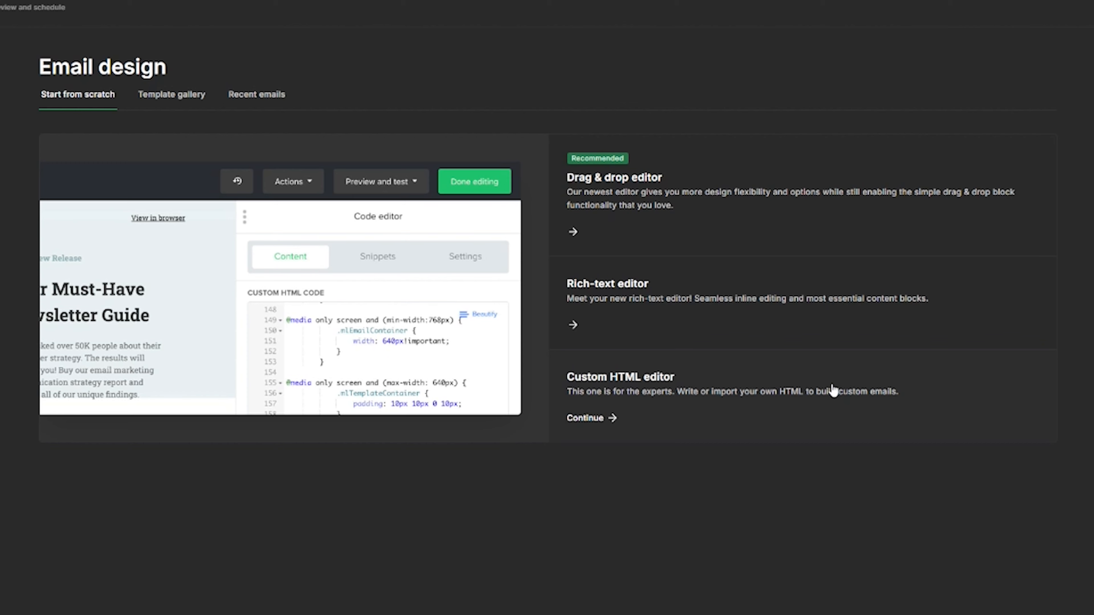
mouse_move(764, 172)
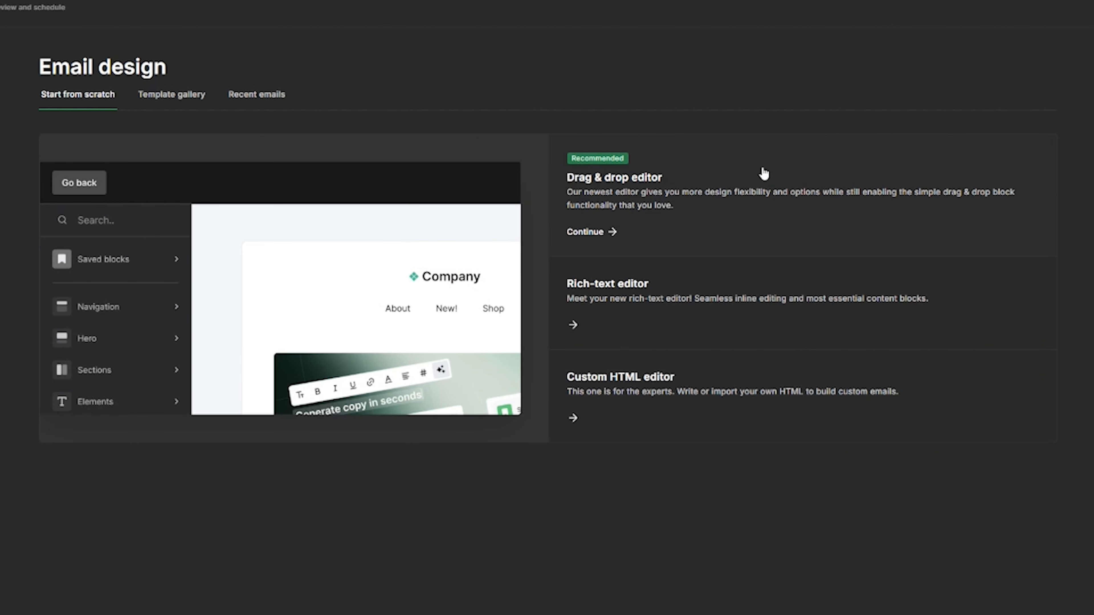
click(711, 202)
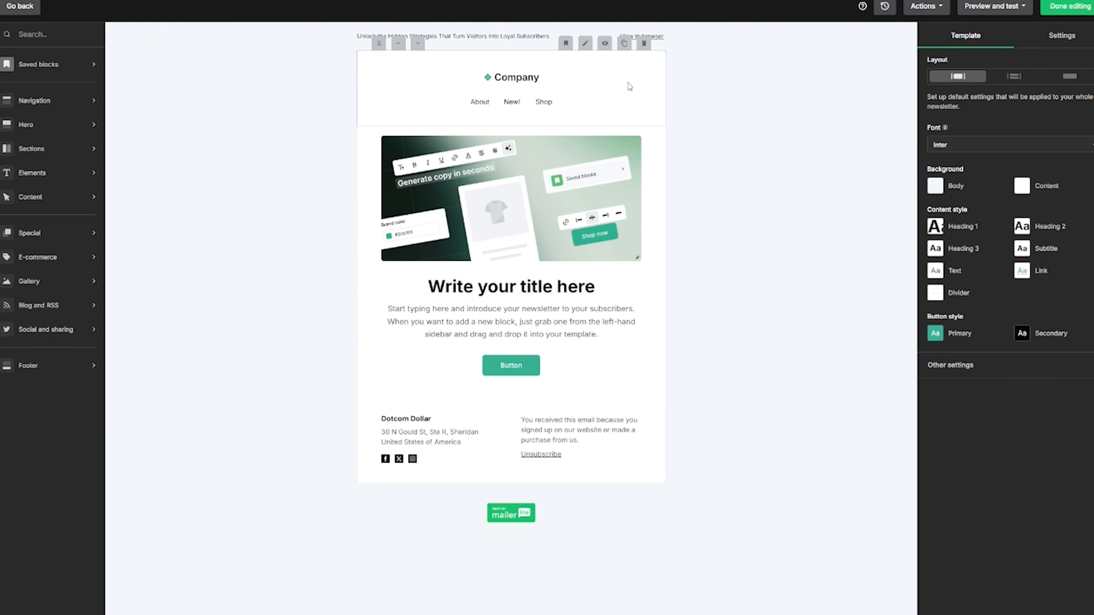
Remove the Company header block and the image, title and button block.
click(644, 45)
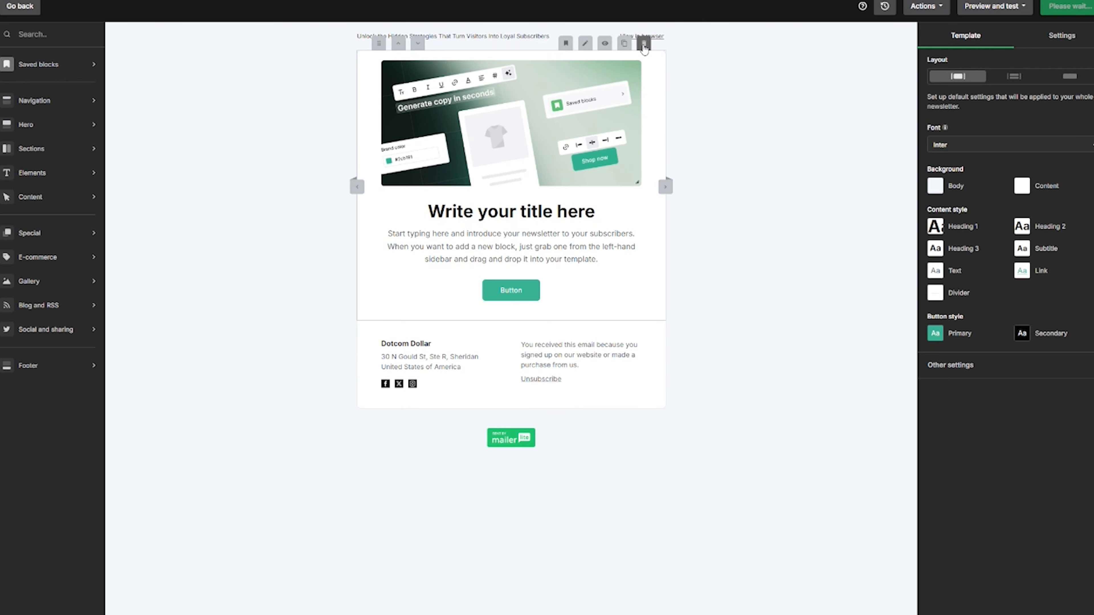
click(644, 44)
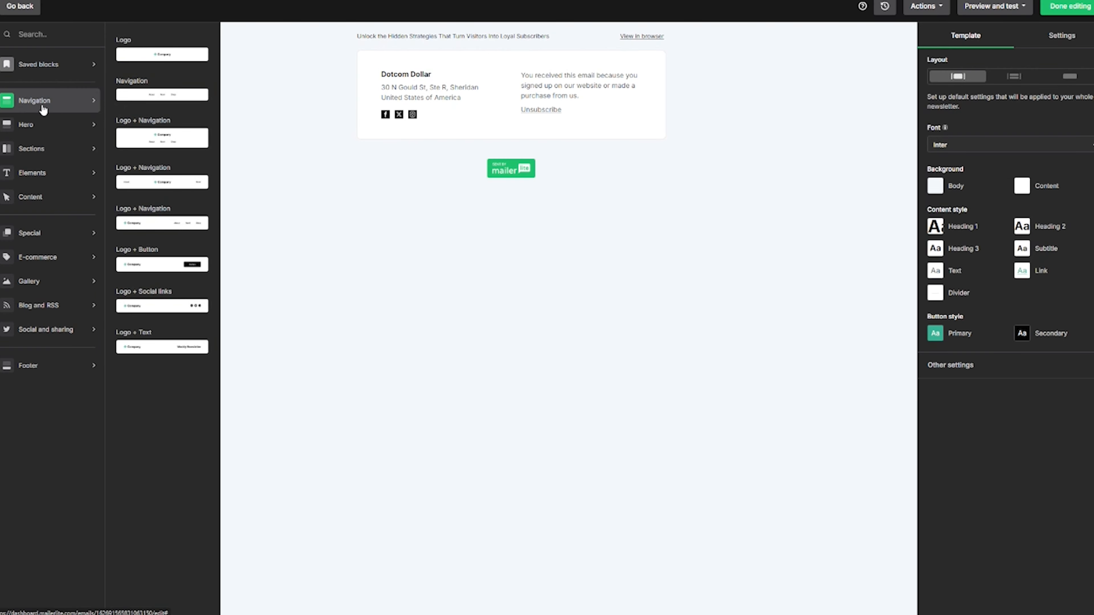
Drag an Image + simple content block from Content onto the email above the footer.
mouse_move(48, 132)
mouse_move(49, 207)
mouse_move(48, 233)
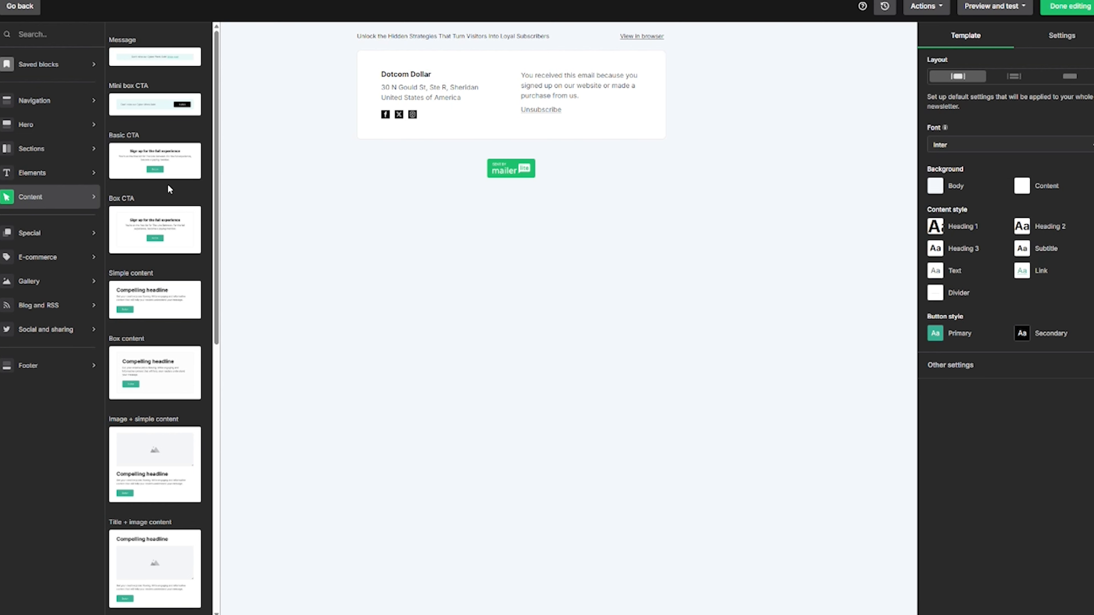
scroll(168, 186, down, 5)
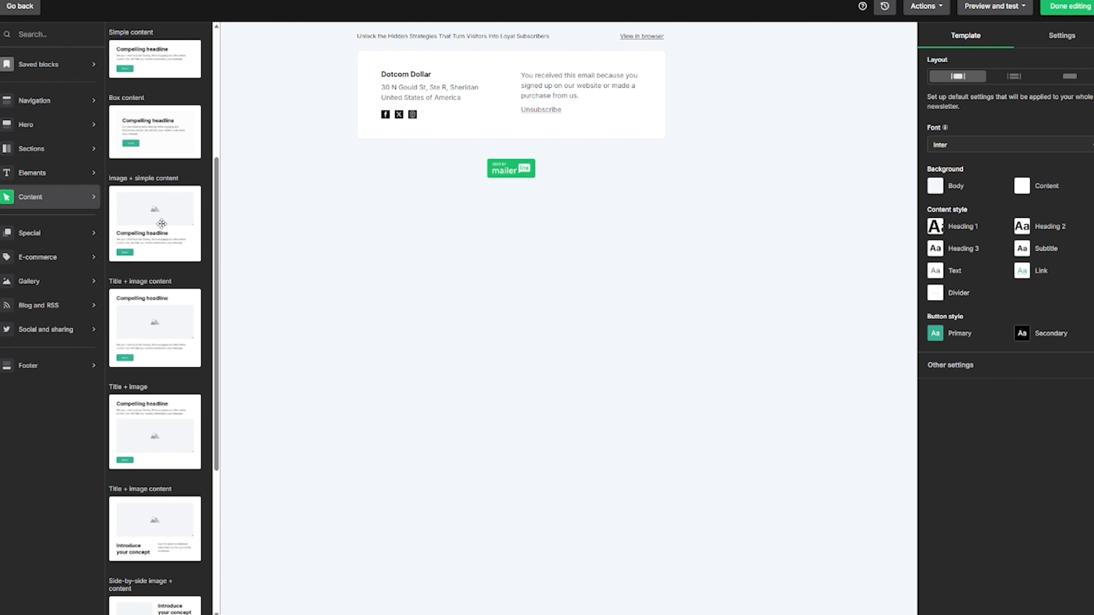
scroll(162, 224, down, 5)
scroll(158, 224, up, 3)
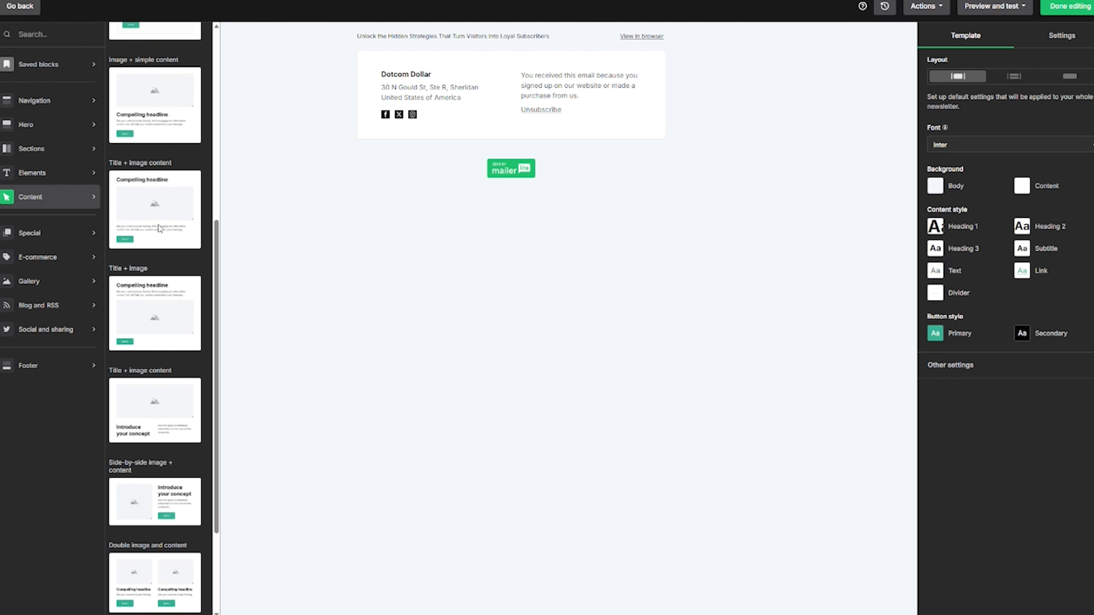
scroll(163, 150, up, 1)
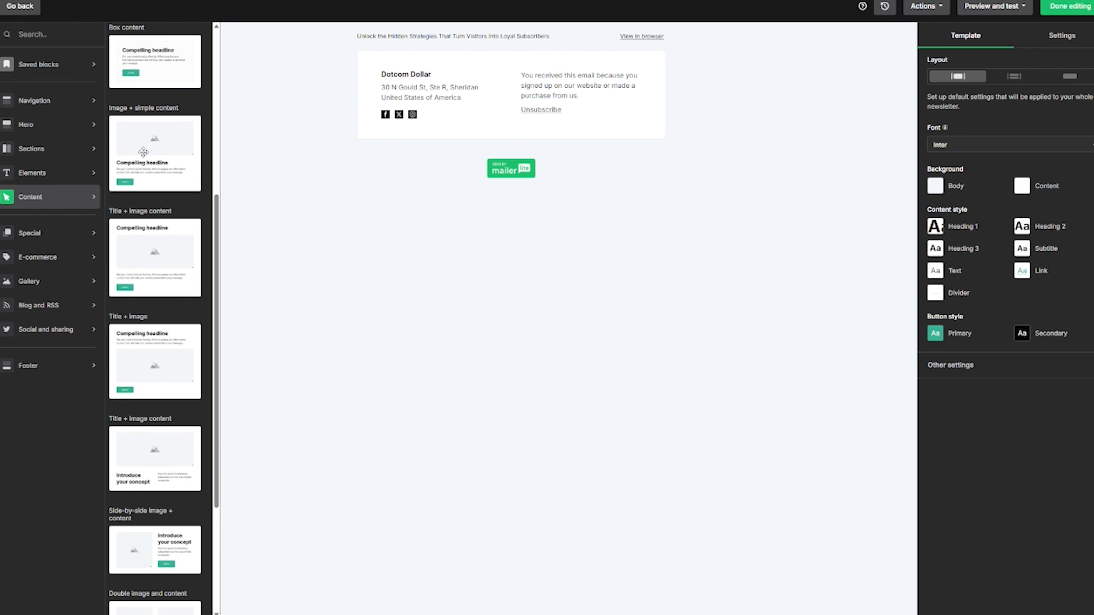
drag(139, 152, 448, 62)
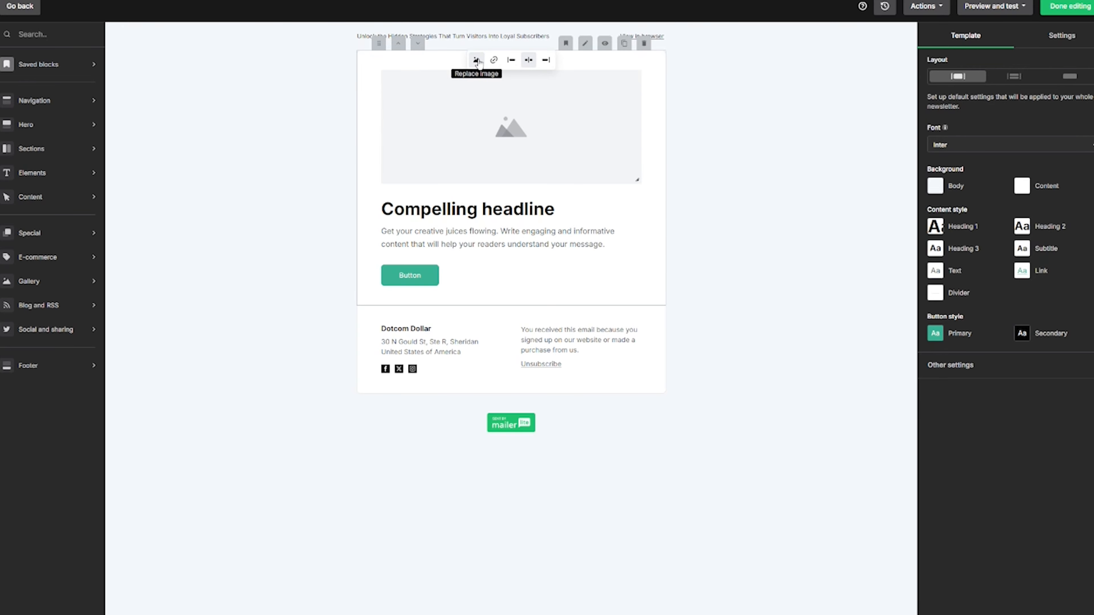
Upload lead-magnet-banner.png in the File manager and insert it into the image placeholder.
click(477, 60)
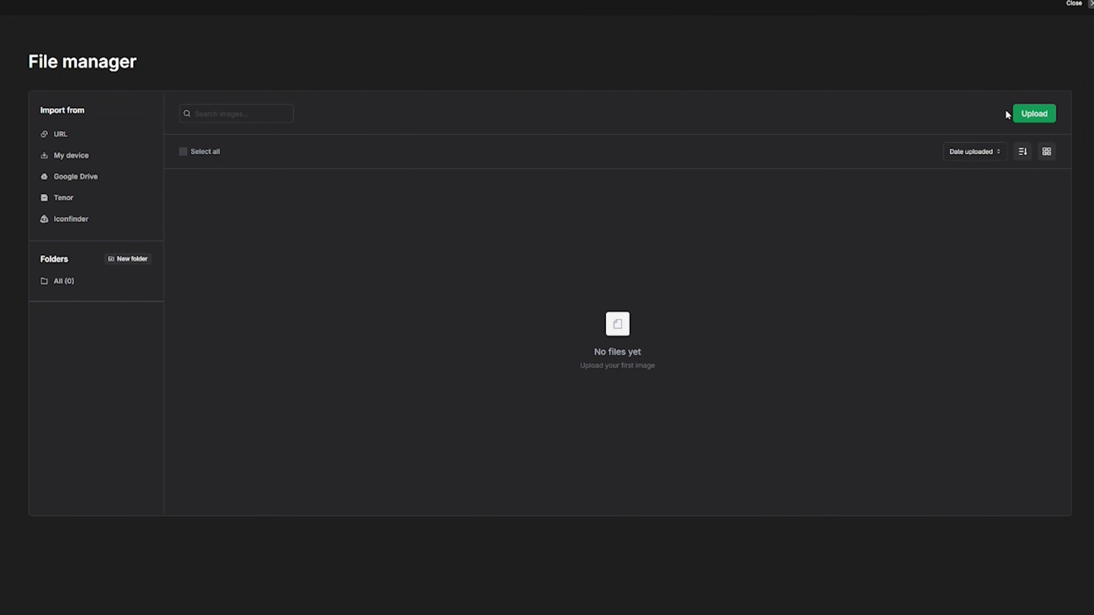
click(1017, 114)
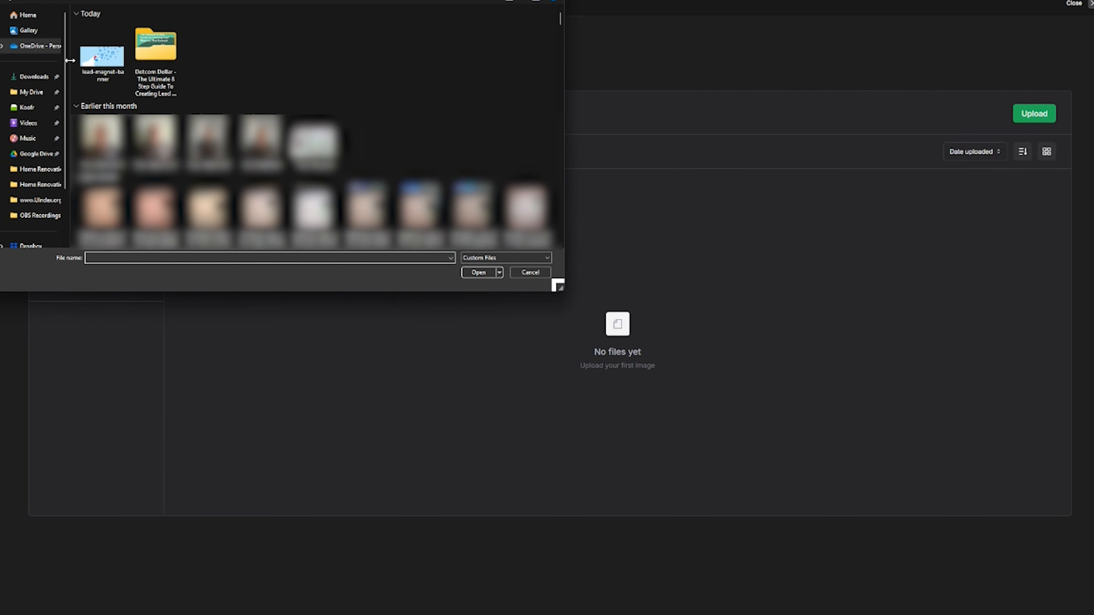
click(110, 65)
click(493, 274)
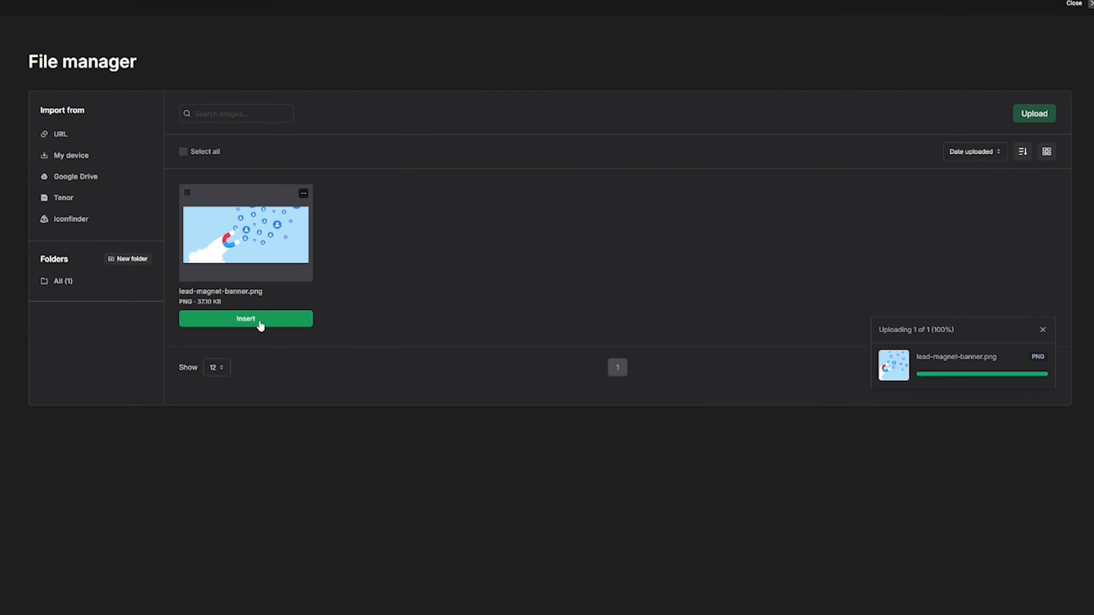
click(260, 321)
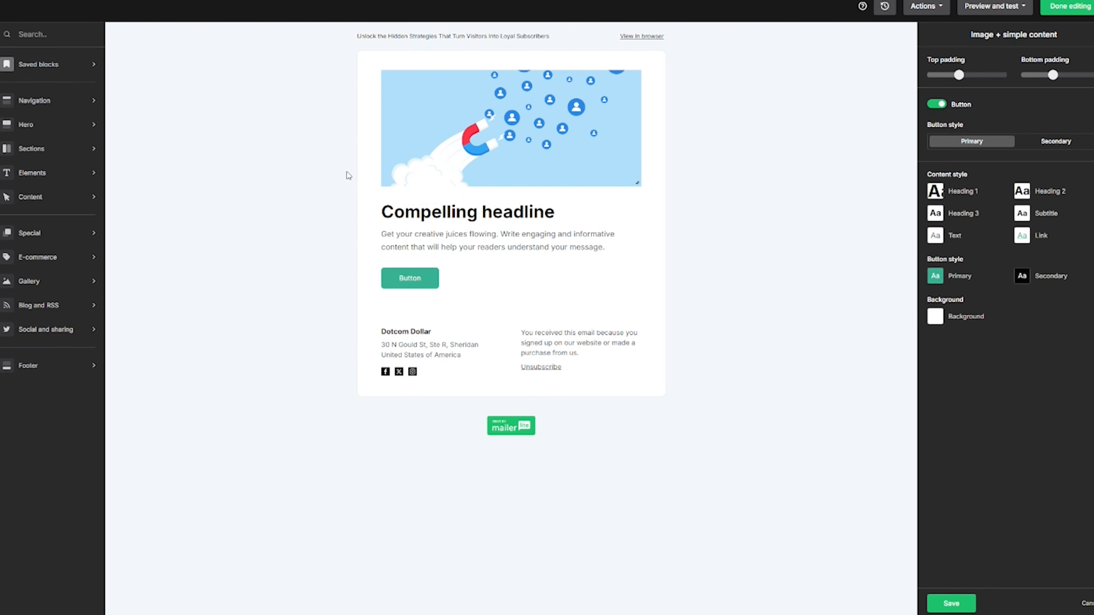
Replace the headline with 'The Lead Magnet Vault', paste the subtitle, and label the button 'Check it Out'.
click(517, 211)
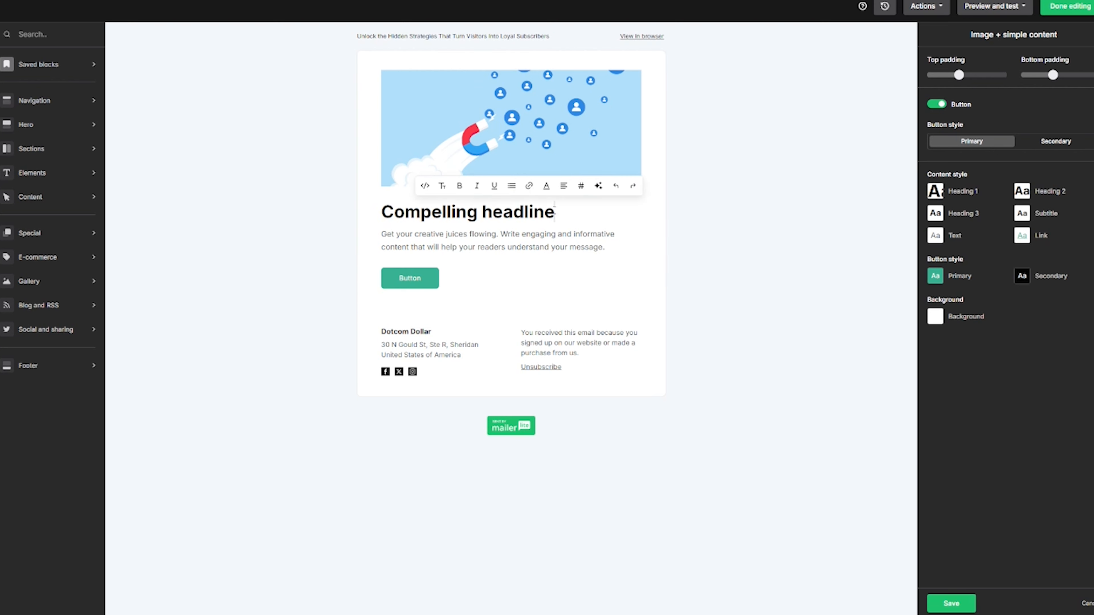
drag(554, 212, 385, 212)
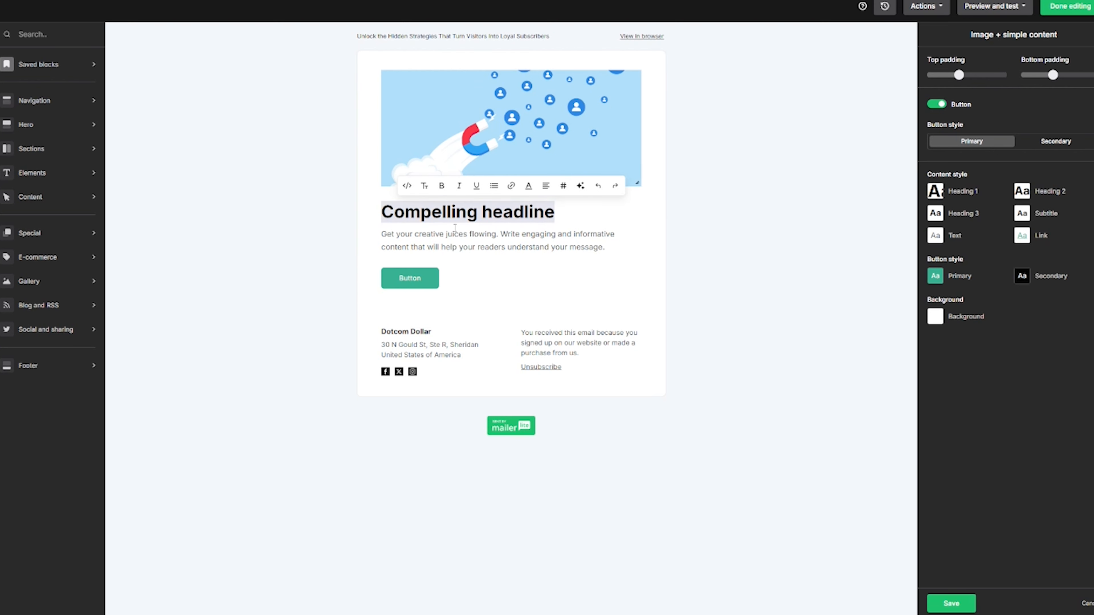
text(The Lead Magnet Vault)
drag(610, 247, 381, 236)
text(Unlock the Hidden Strategies That Turn Visitors Into Loyal Subscribers)
double_click(410, 265)
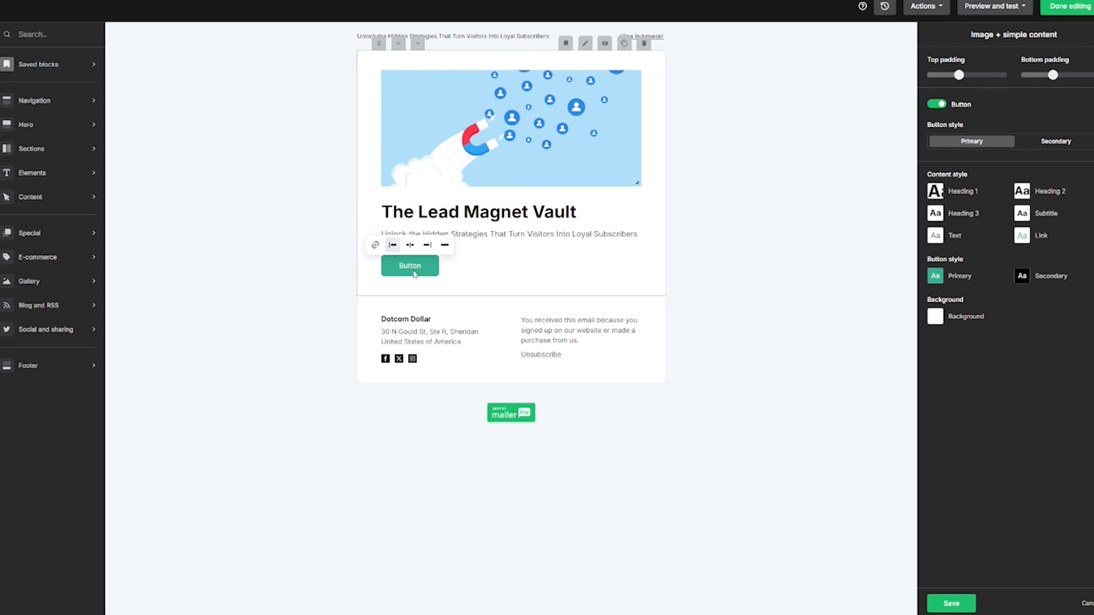
text(Check it Out)
click(532, 261)
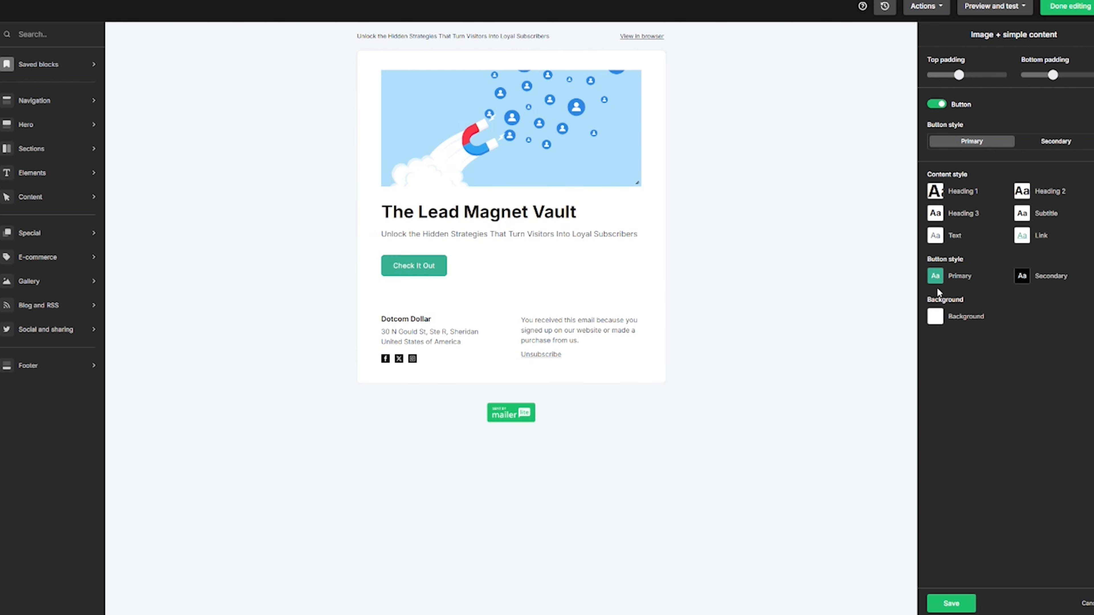
Set the primary button style background to orange #fd7e14 and save it.
click(936, 275)
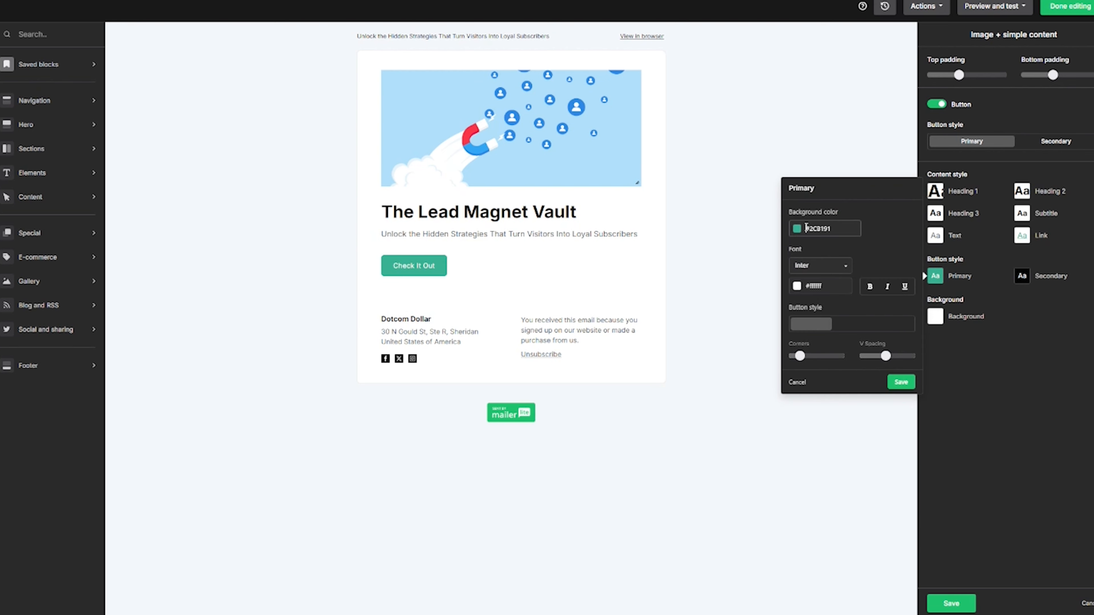
click(806, 228)
click(854, 305)
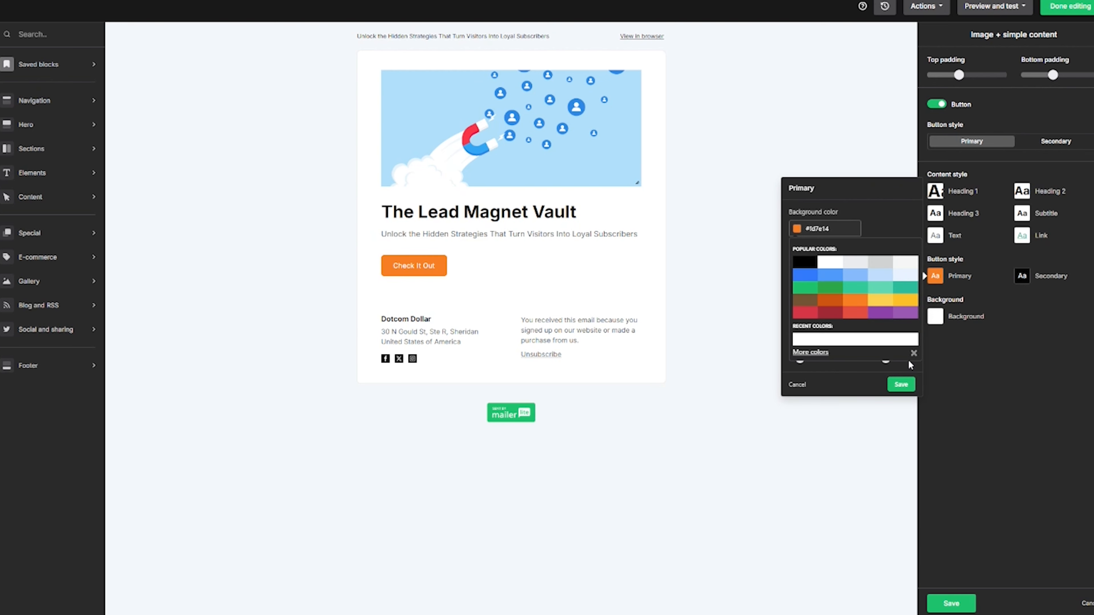
click(901, 384)
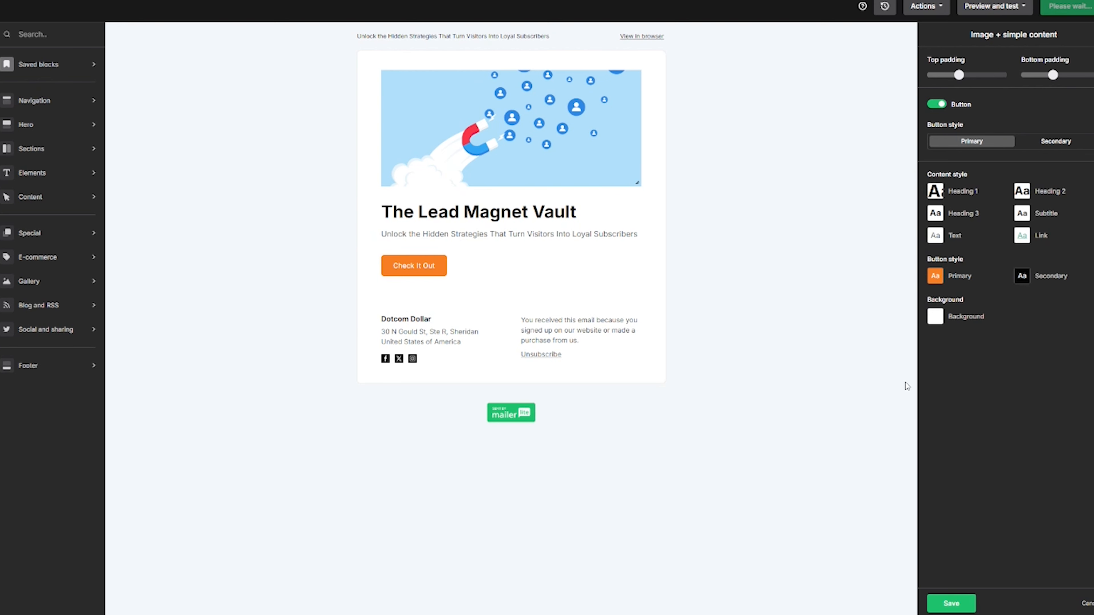
click(637, 340)
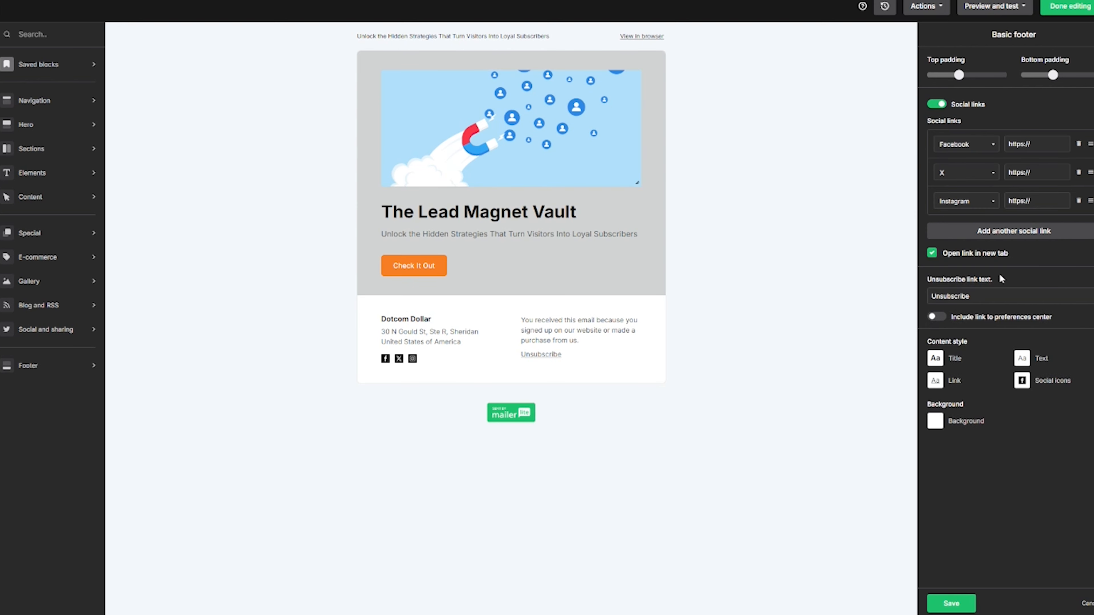
Change the footer background to light grey #D1D3D3 and save.
click(935, 420)
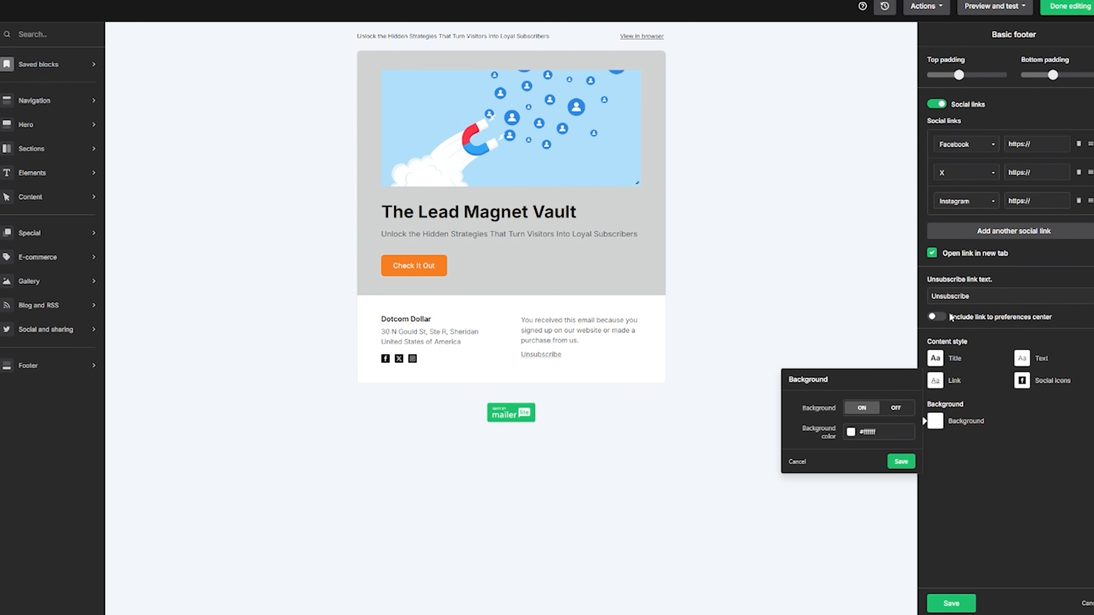
click(878, 432)
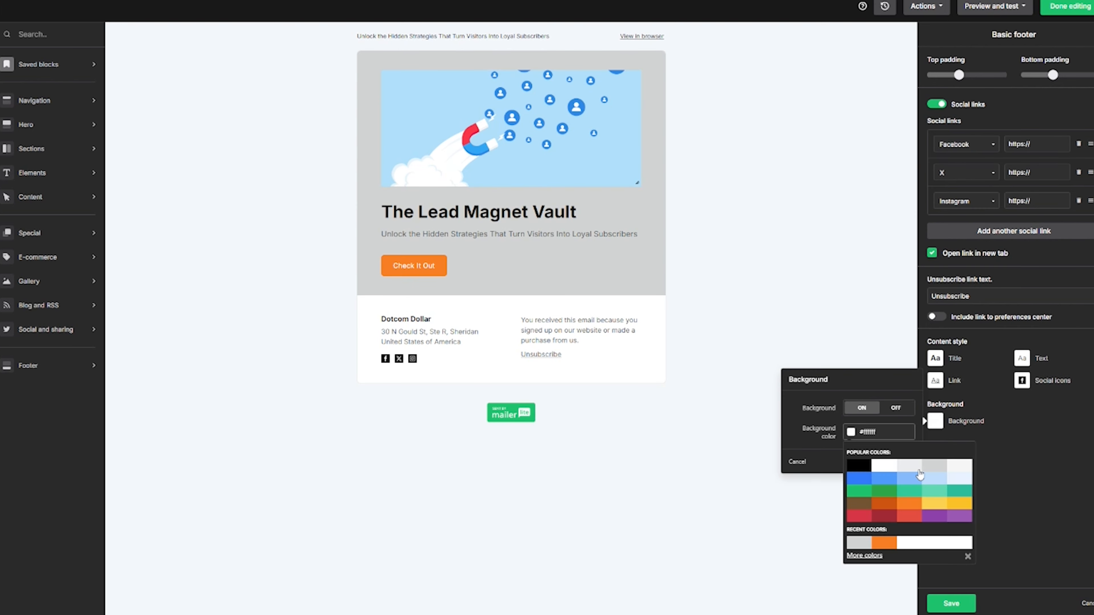
click(910, 463)
click(830, 436)
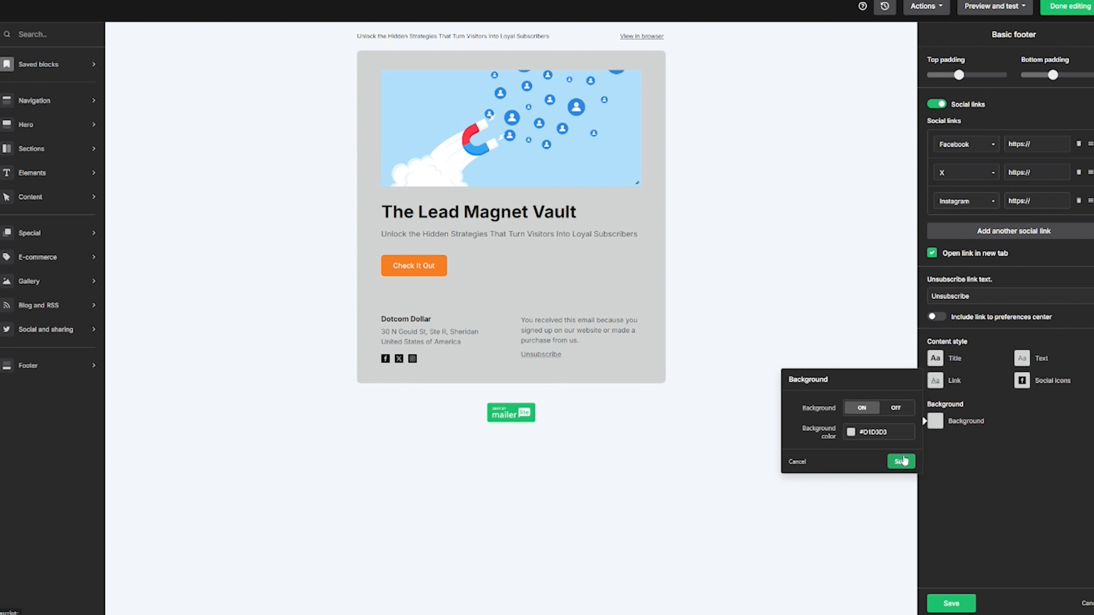
click(896, 461)
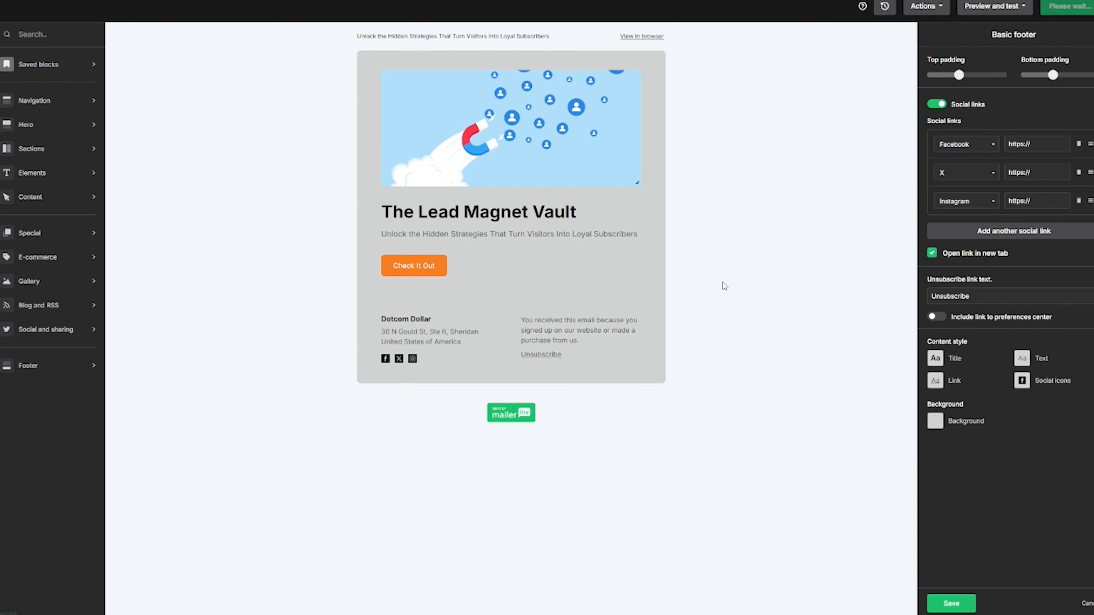
click(1049, 146)
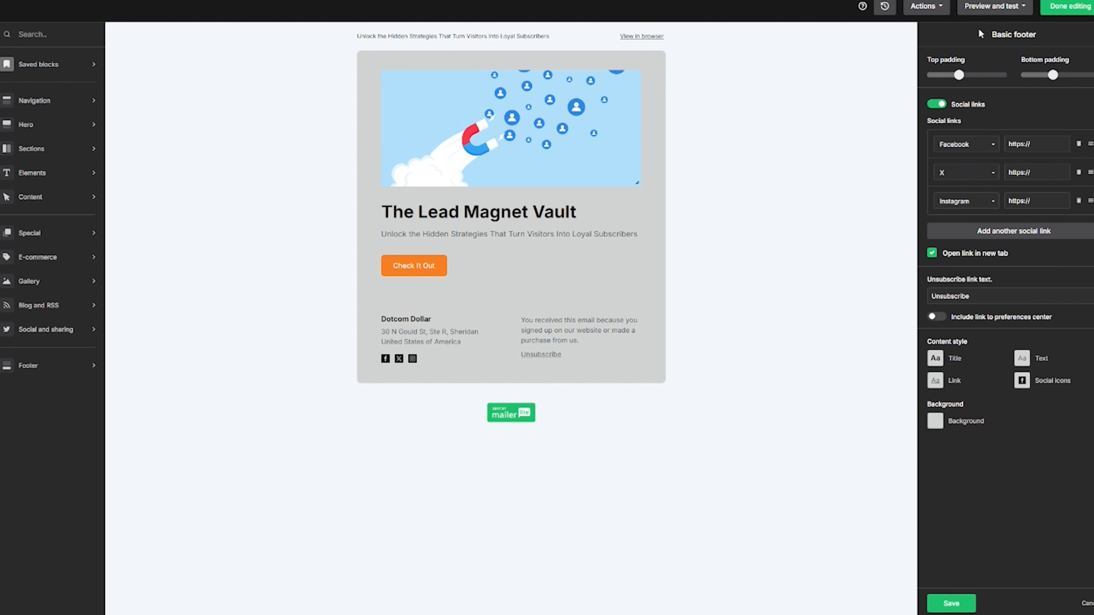
Preview the finished email in full-screen mode, then return to the editor.
click(1006, 12)
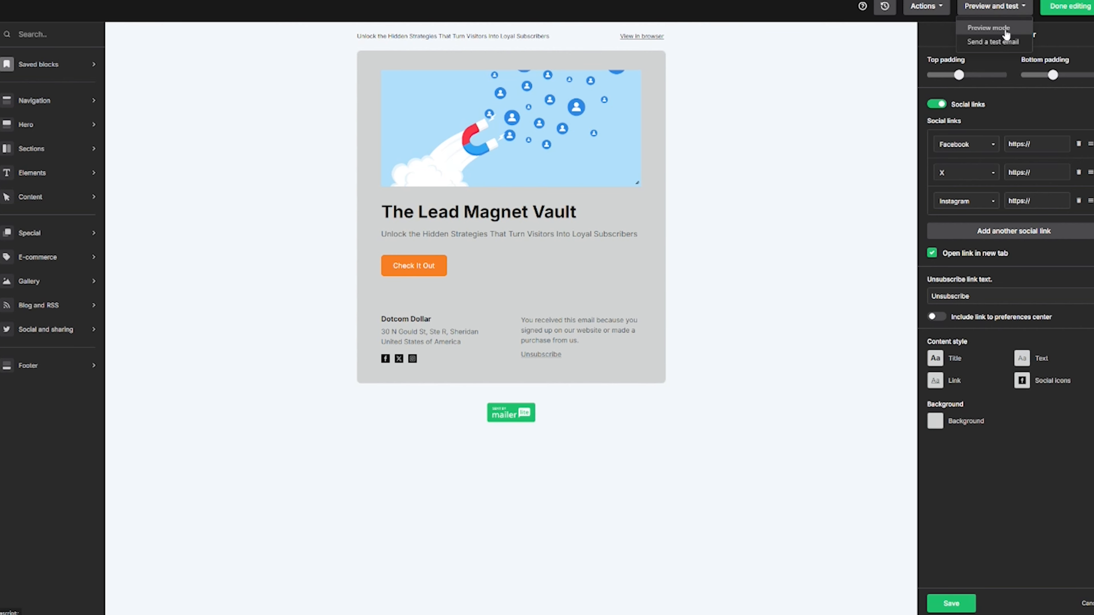
click(989, 28)
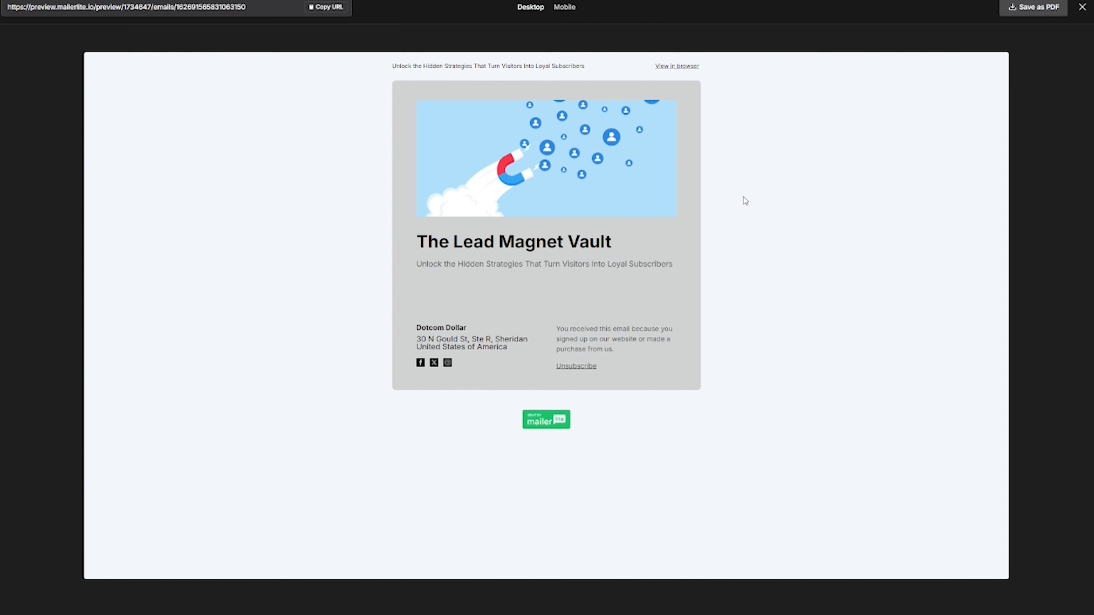
key(Escape)
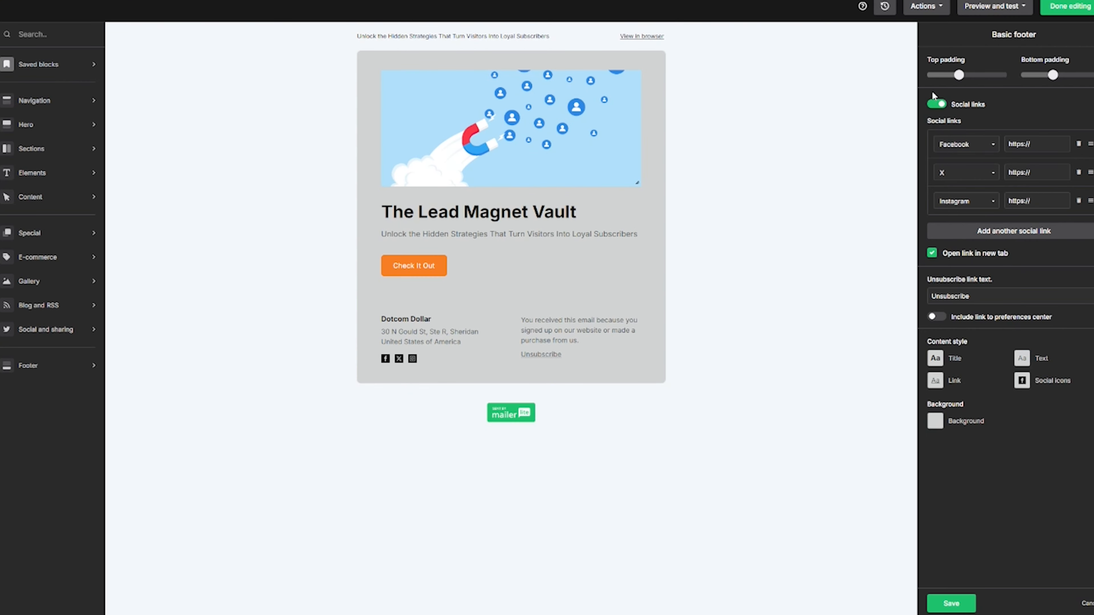
Send a test copy of the email to the test inbox.
click(1022, 8)
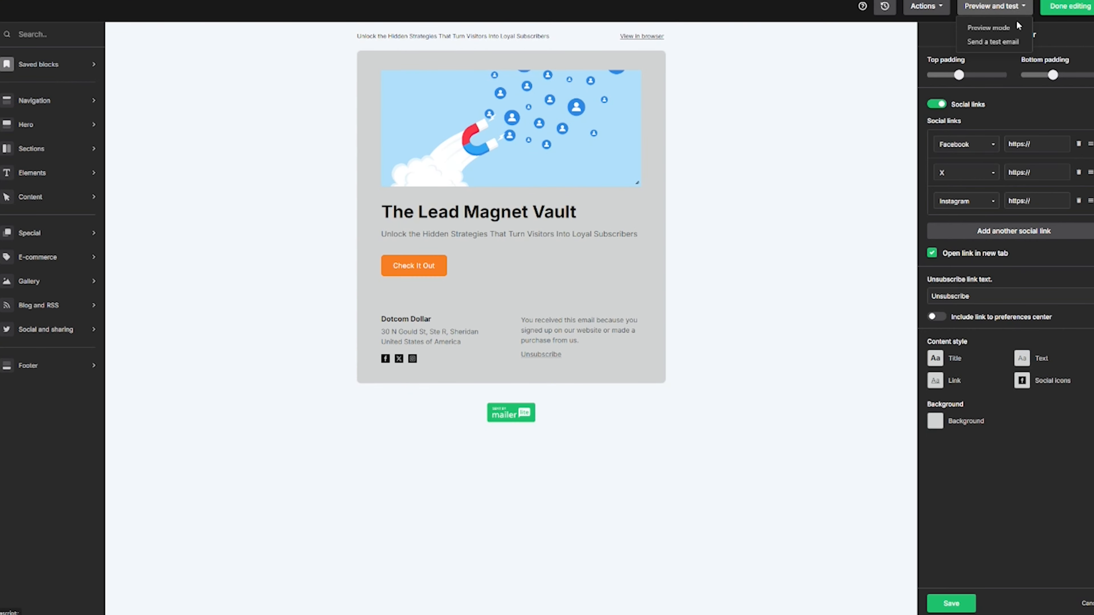
click(993, 42)
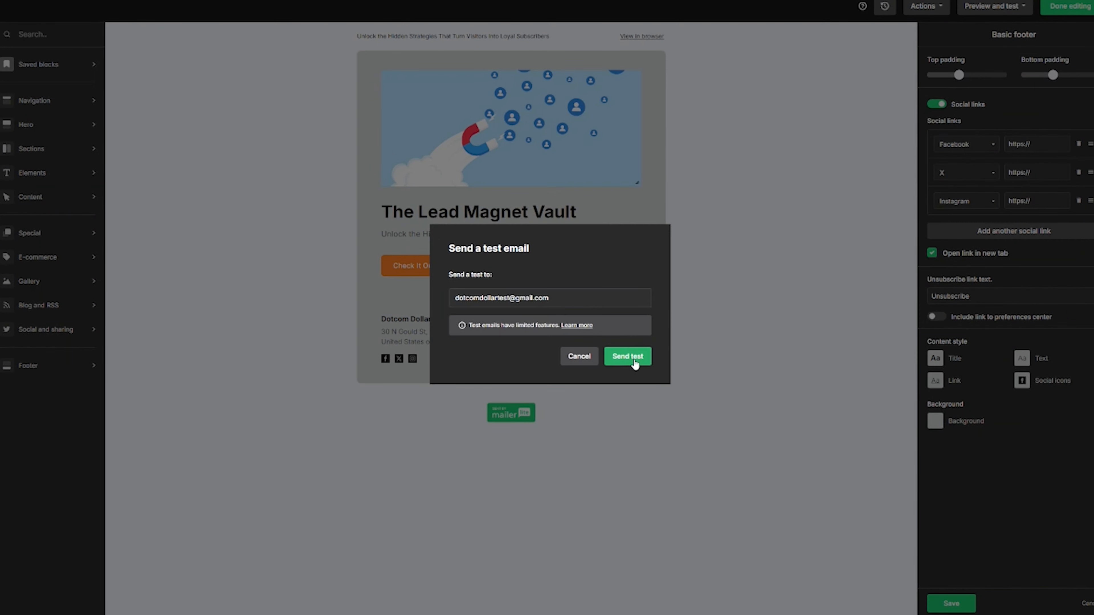
click(634, 362)
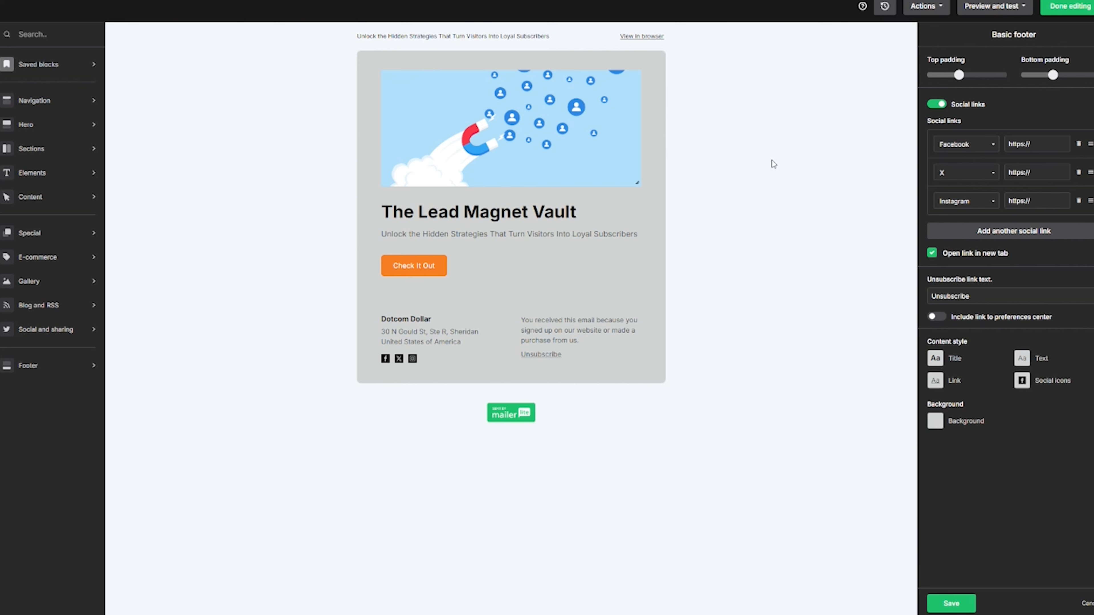
Save the current email design as a template called 'Temp 1' under My templates.
click(941, 10)
click(883, 31)
text(Temp)
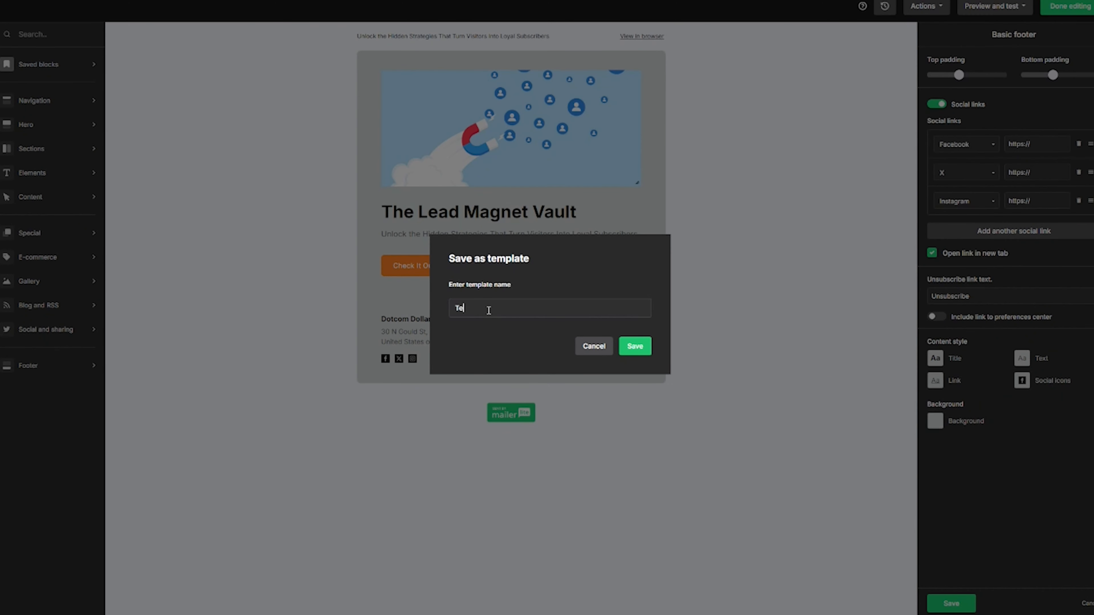
text( 1)
click(645, 356)
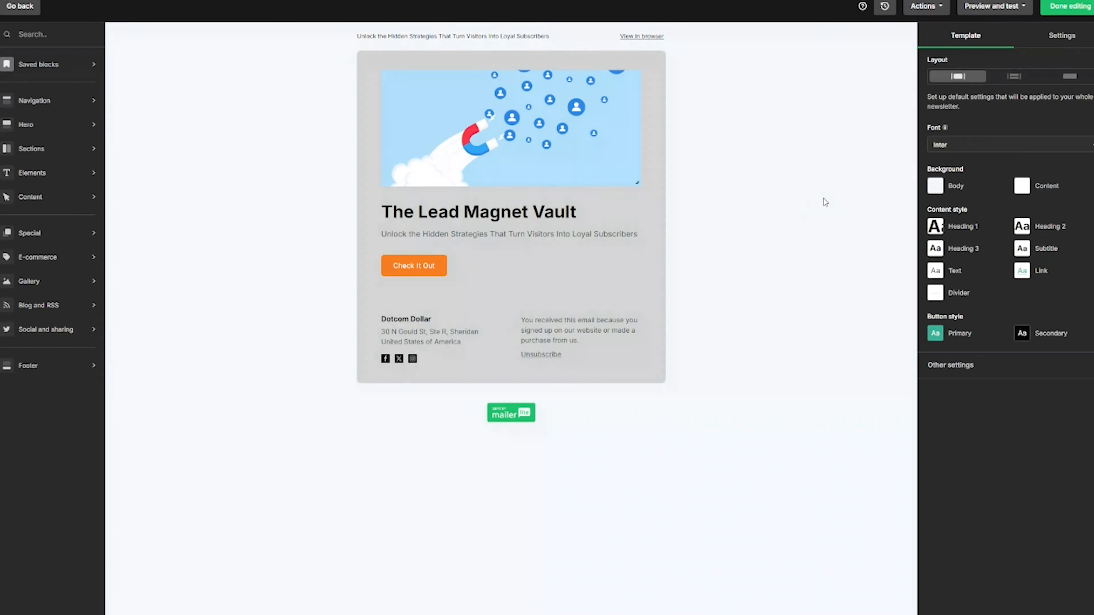
Finish editing, choose Send now for Instagram Leads AUS, and bring up the terms dialog.
click(1074, 13)
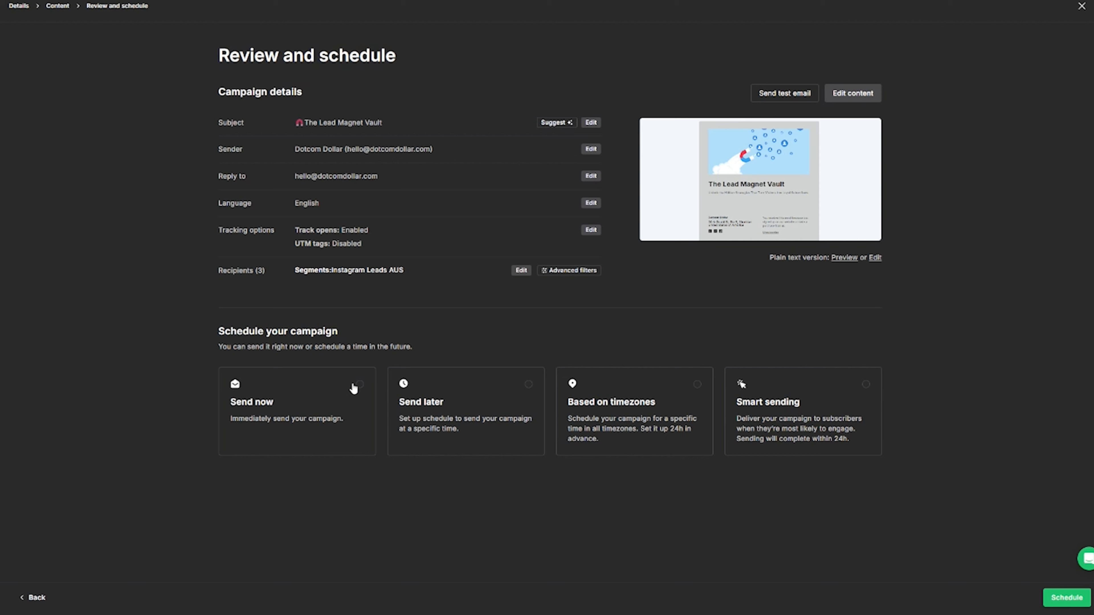
click(360, 384)
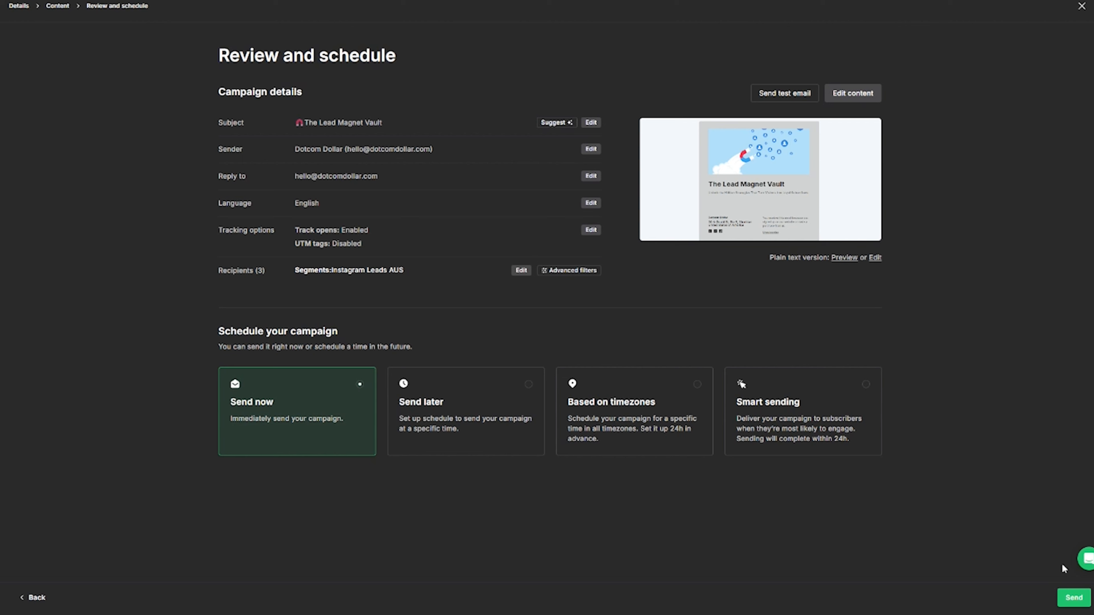
click(1073, 601)
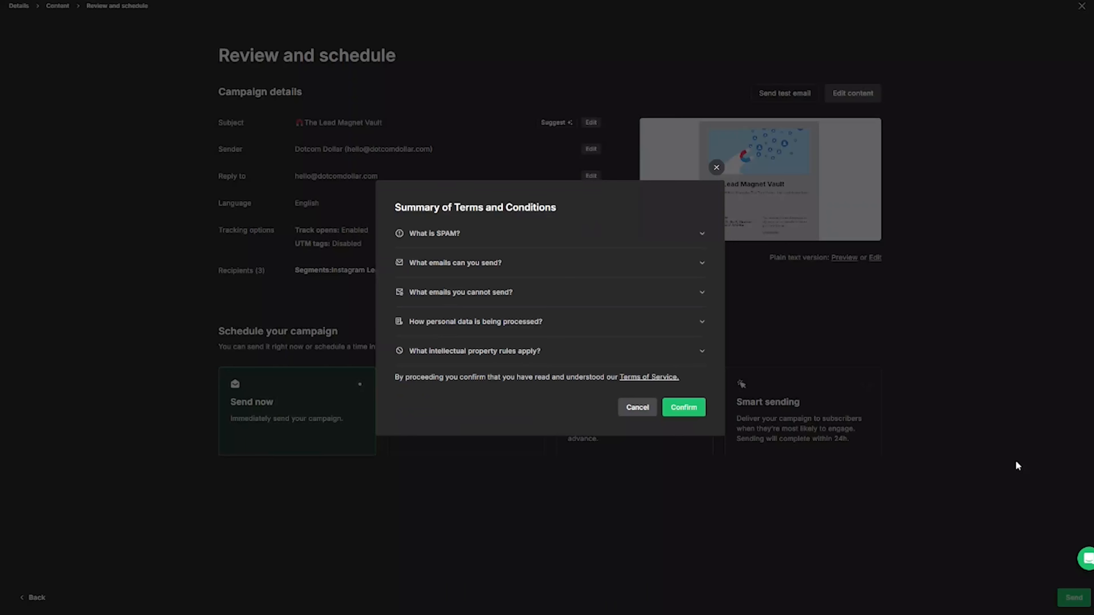
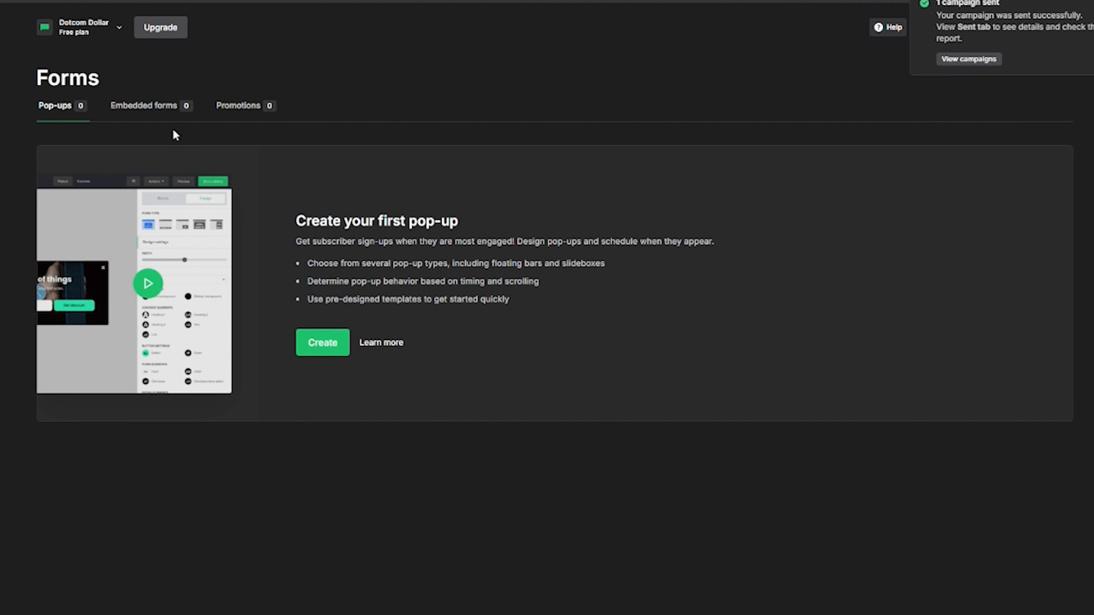
Look through the Embedded forms and Promotion pop-up sections, then return to Pop-ups.
click(148, 112)
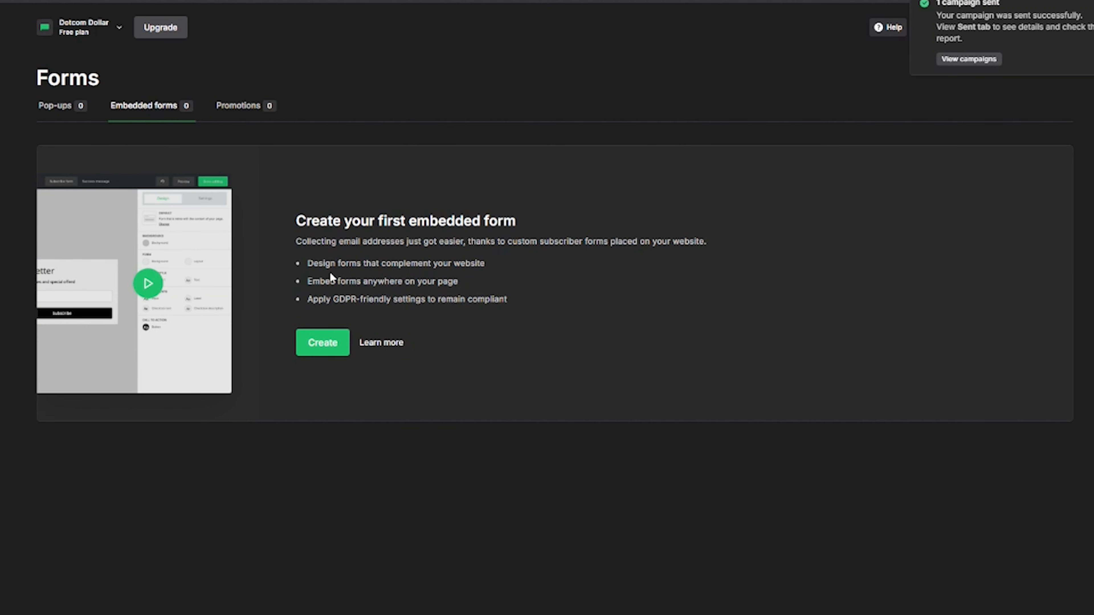
click(238, 114)
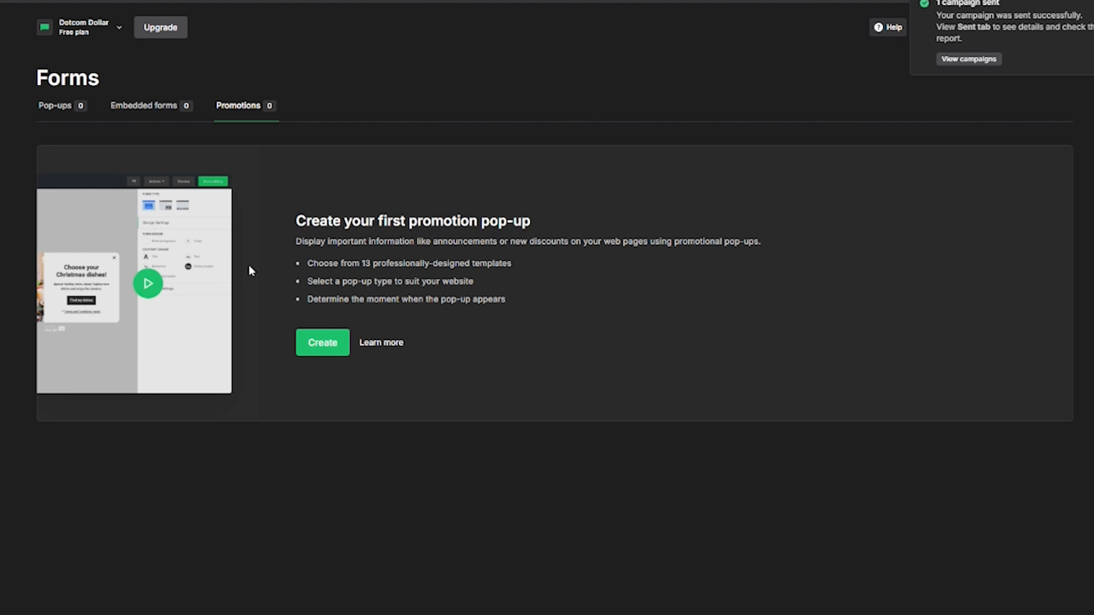
click(48, 111)
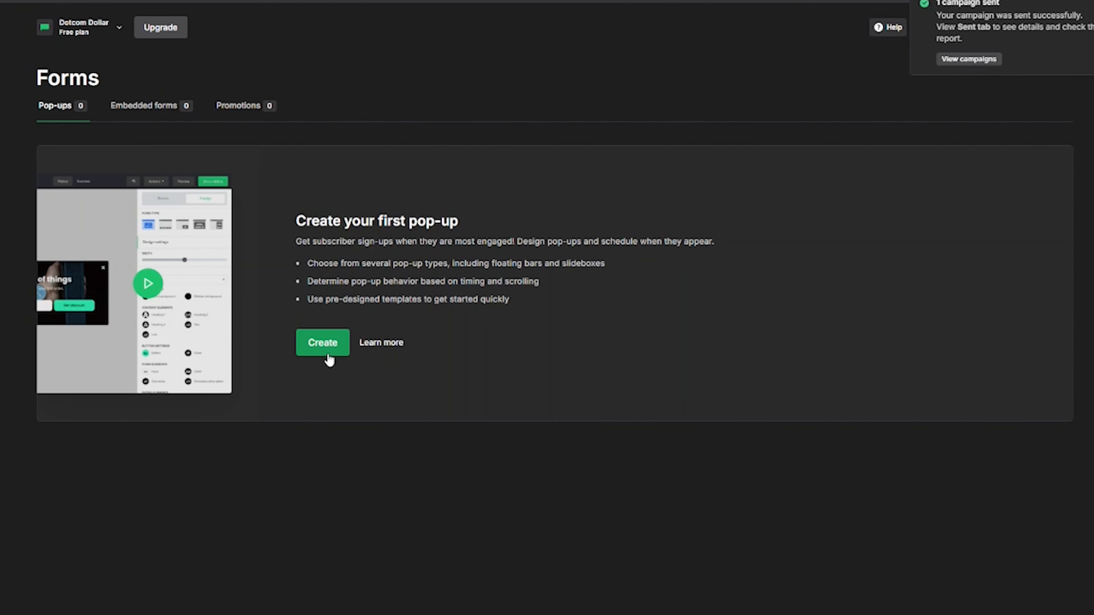
Create a pop-up named 'Free Giveaway' and assign it to the Instagram Leads group.
click(328, 356)
text(Free Giveaway)
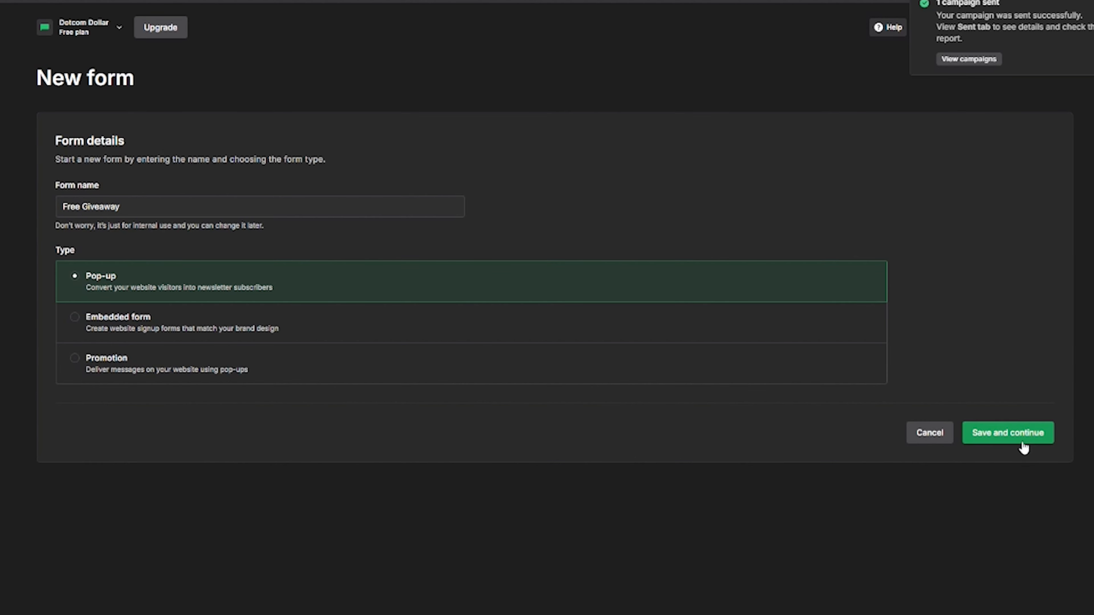
click(1019, 440)
click(73, 226)
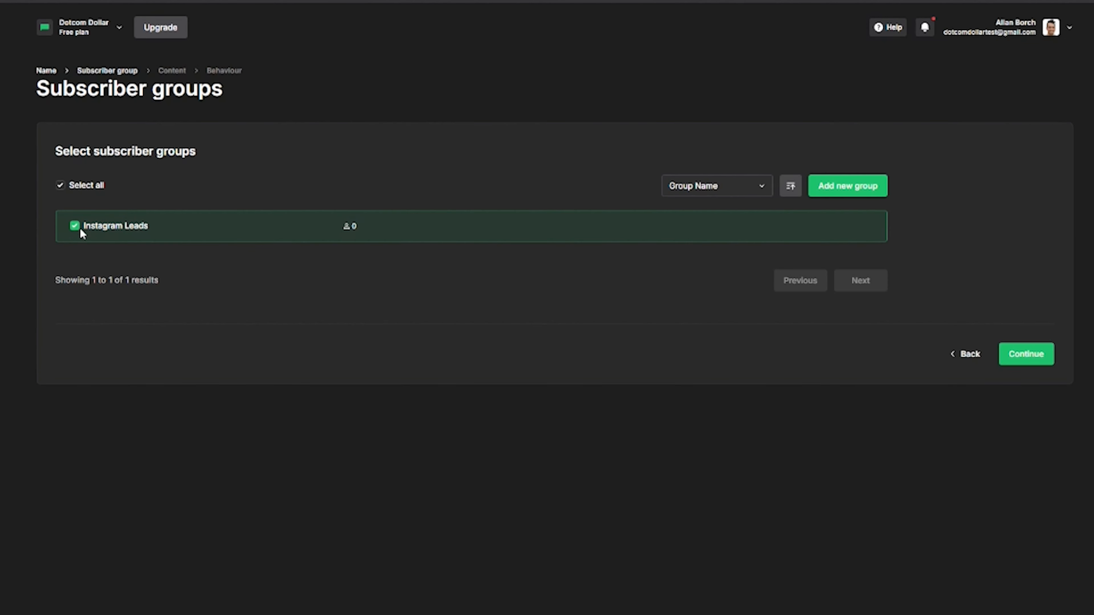
click(1028, 357)
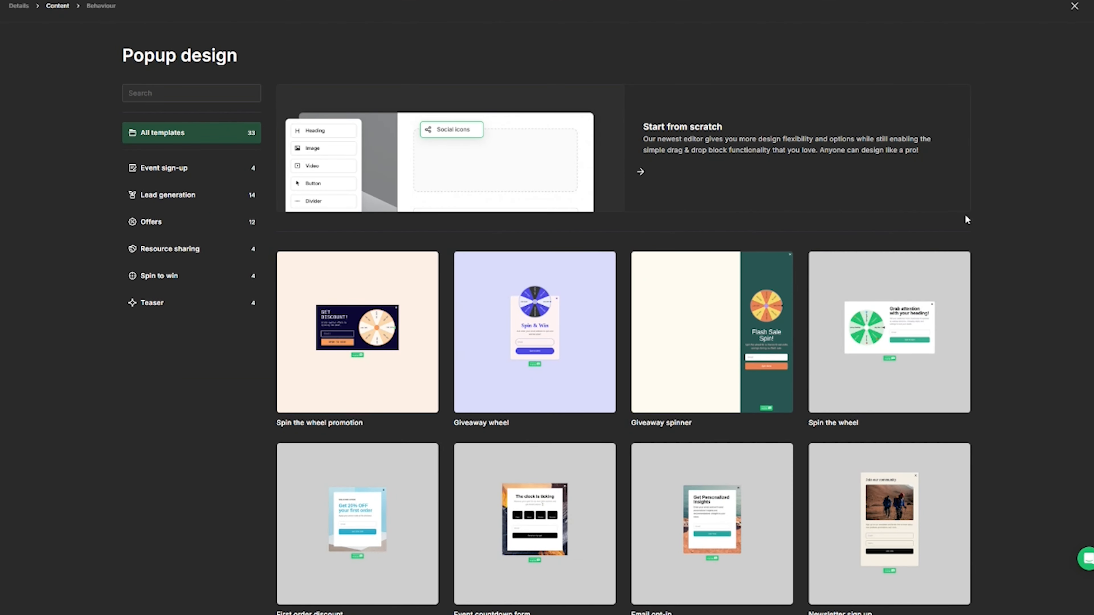
Filter the template gallery to Lead generation and pick the Festive mulled wine recipe design.
scroll(985, 138, down, 5)
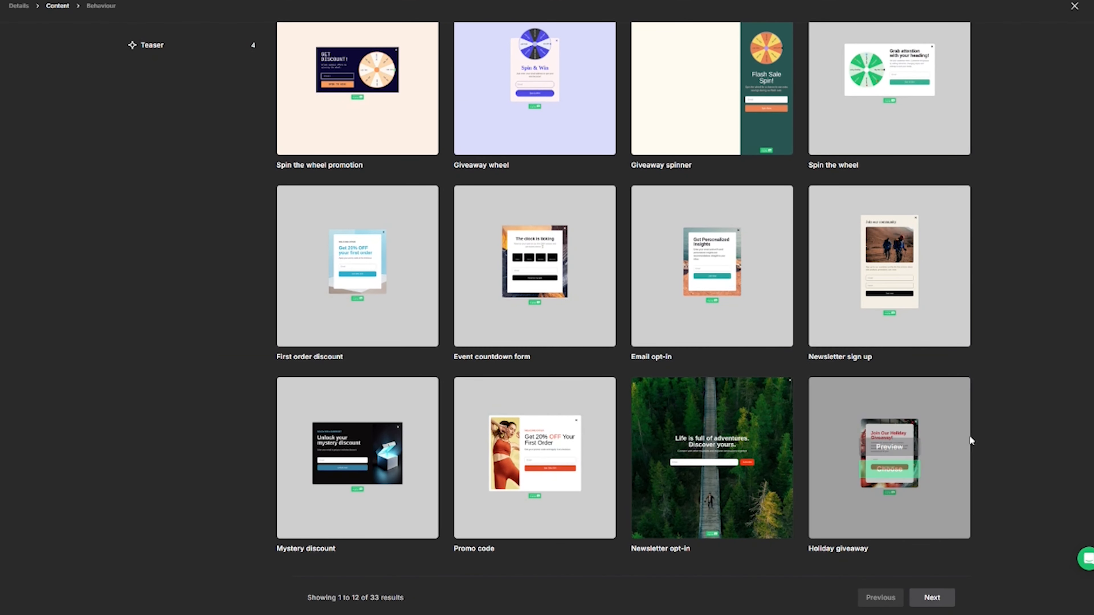
scroll(947, 510, up, 5)
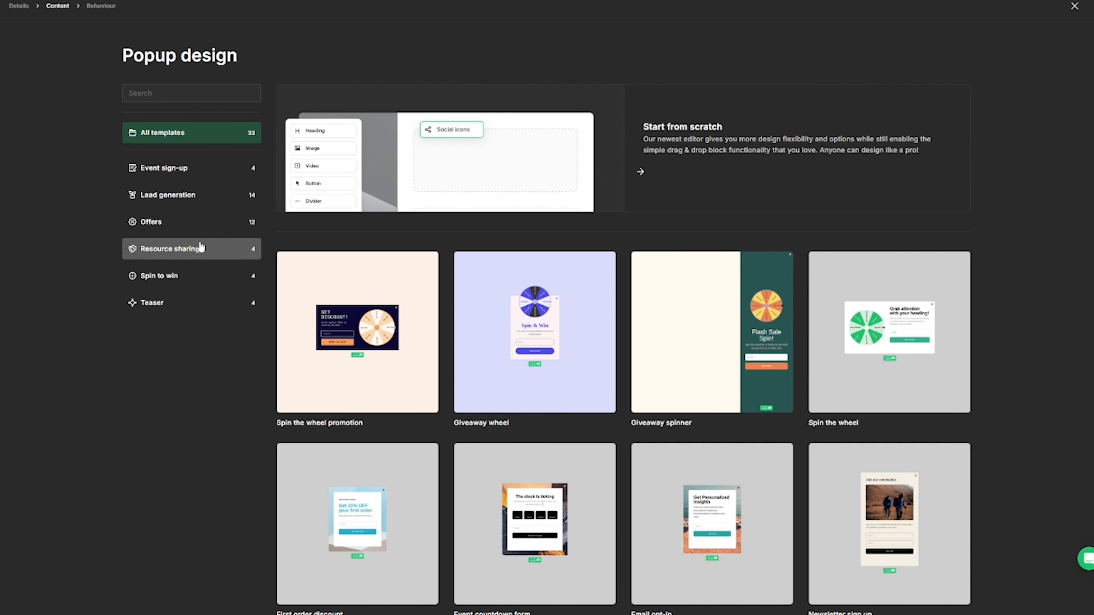
click(194, 197)
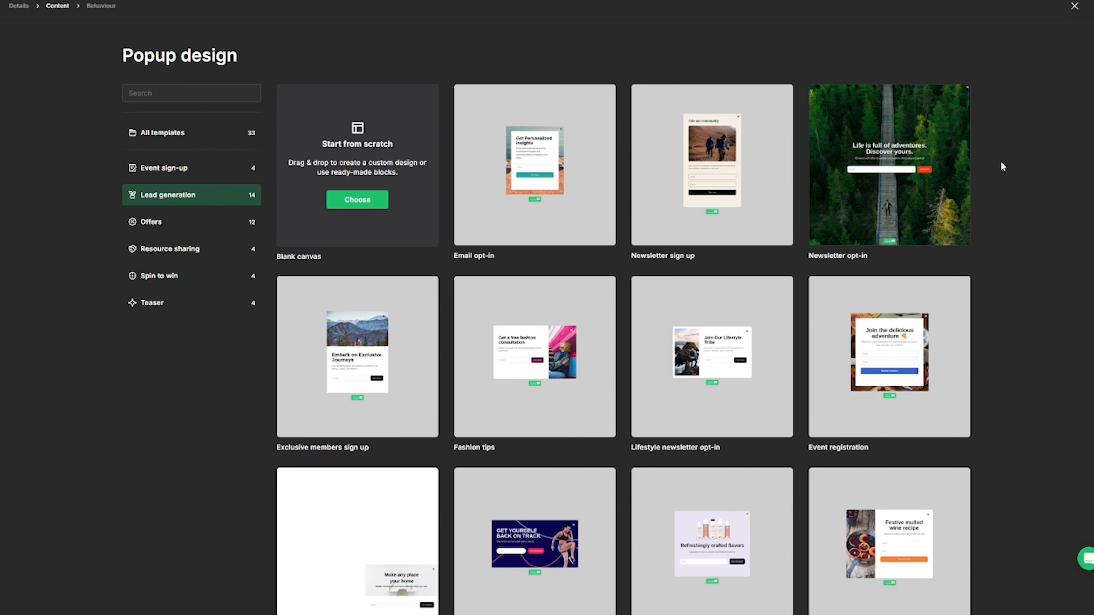
scroll(1000, 161, down, 1)
mouse_move(902, 491)
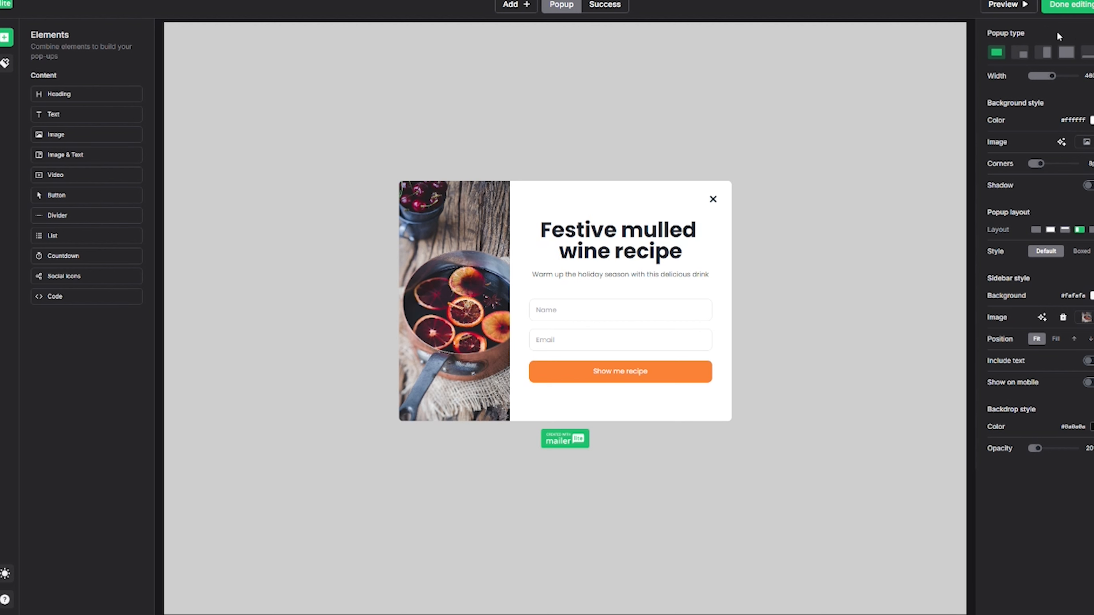
Preview the floating bar and full screen types, then keep the pop-up as a Lightbox.
click(1089, 52)
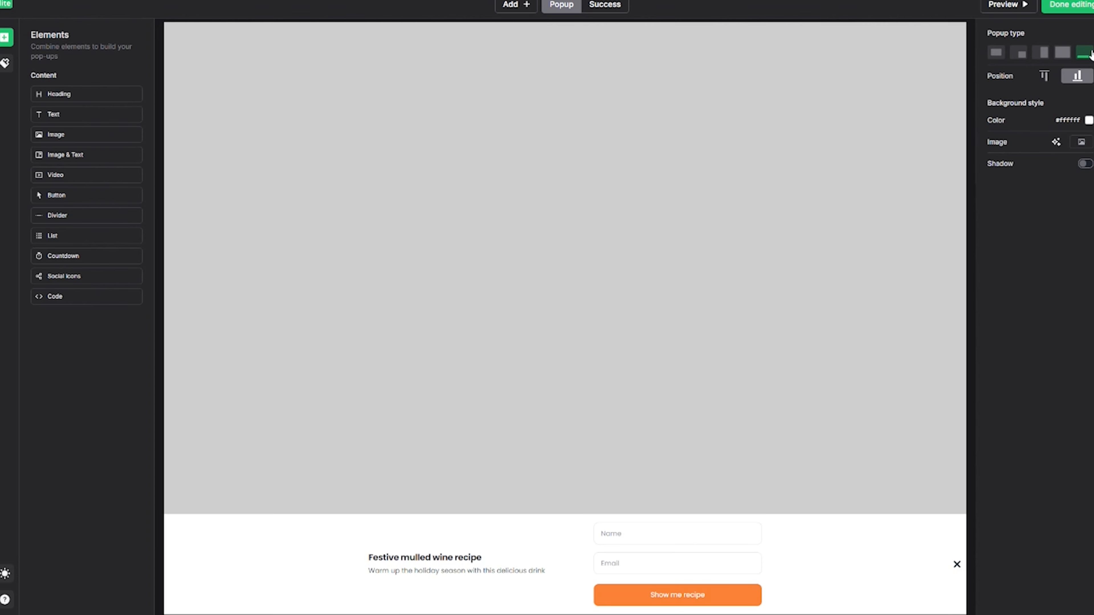
click(1063, 53)
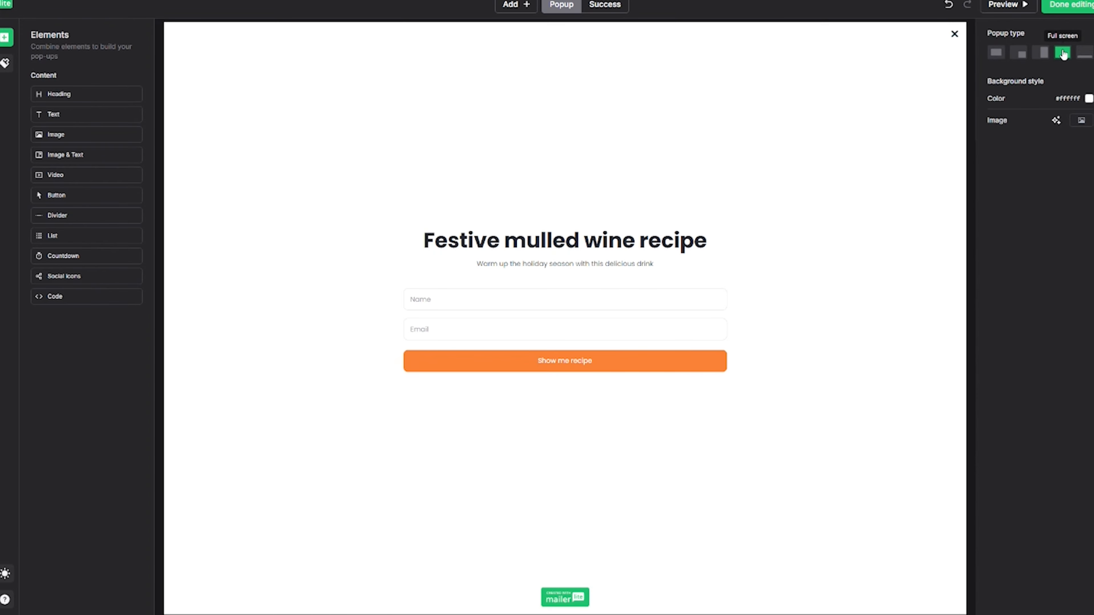
click(996, 54)
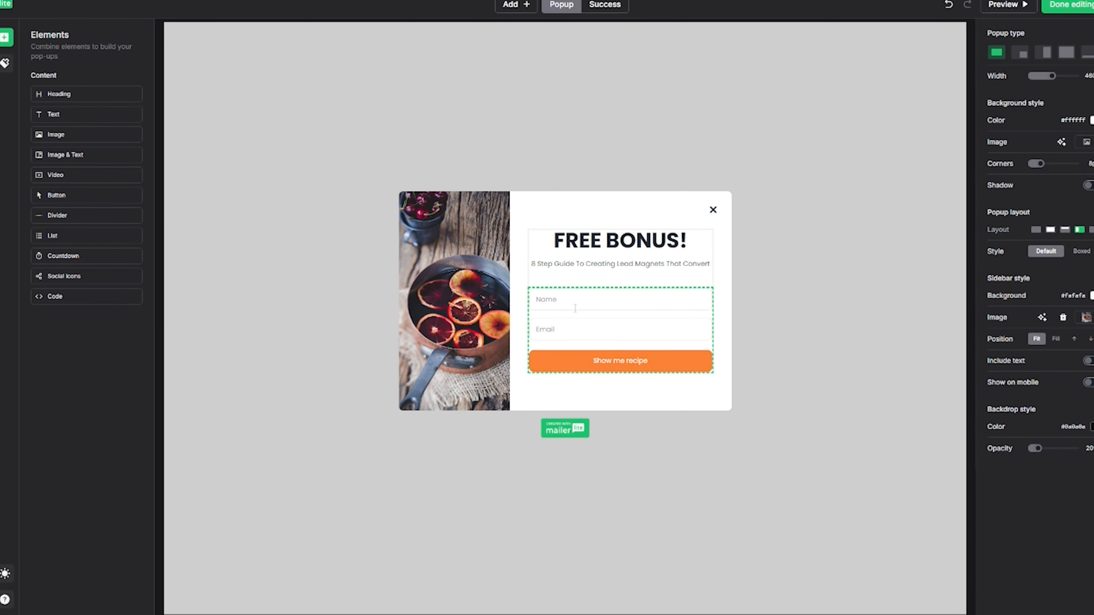
Change the submit button text to 'SEND IT!'.
click(631, 363)
text(SEND IT!)
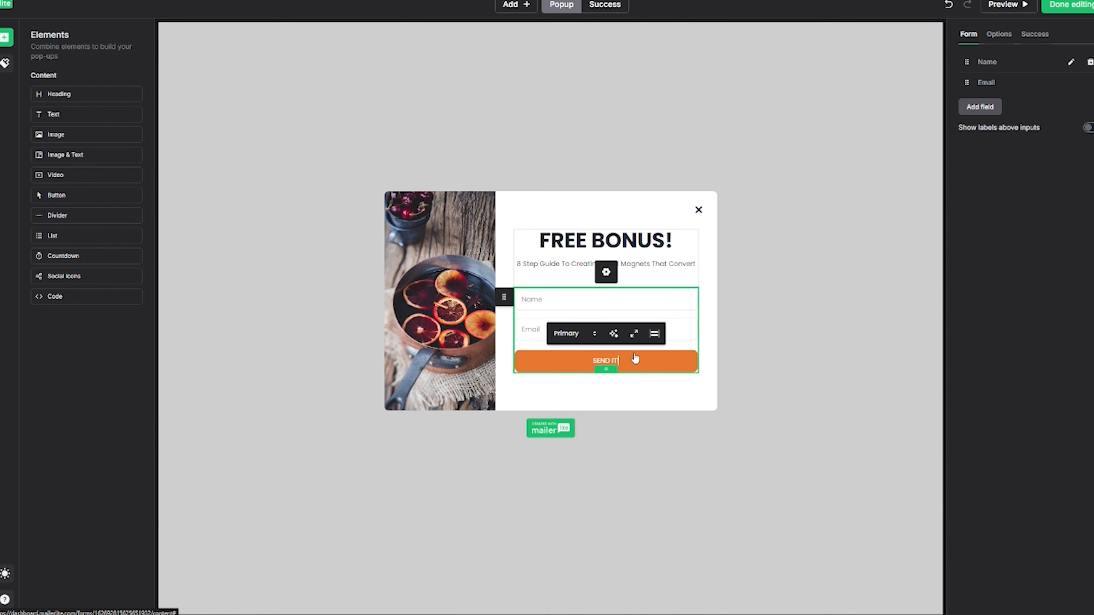
click(642, 390)
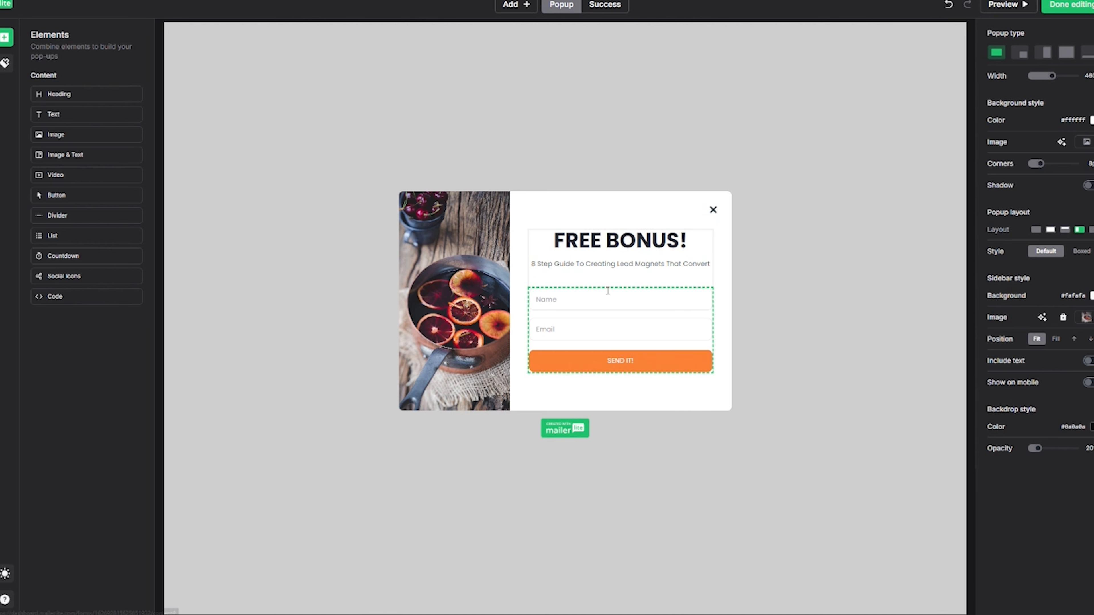
Add a Last name field to the signup form, then remove it again.
click(603, 300)
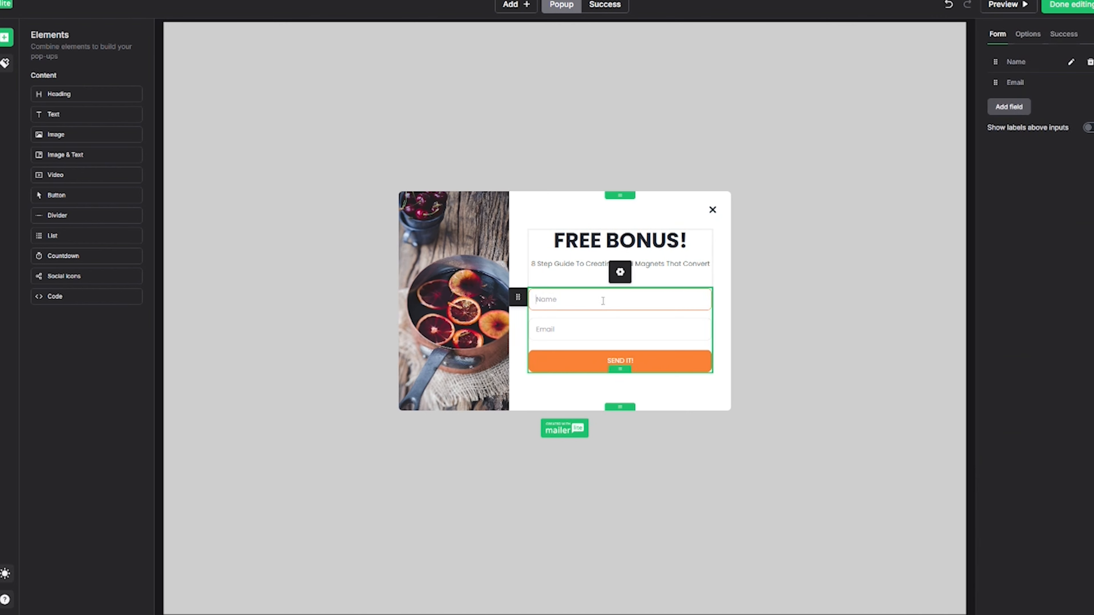
click(1071, 65)
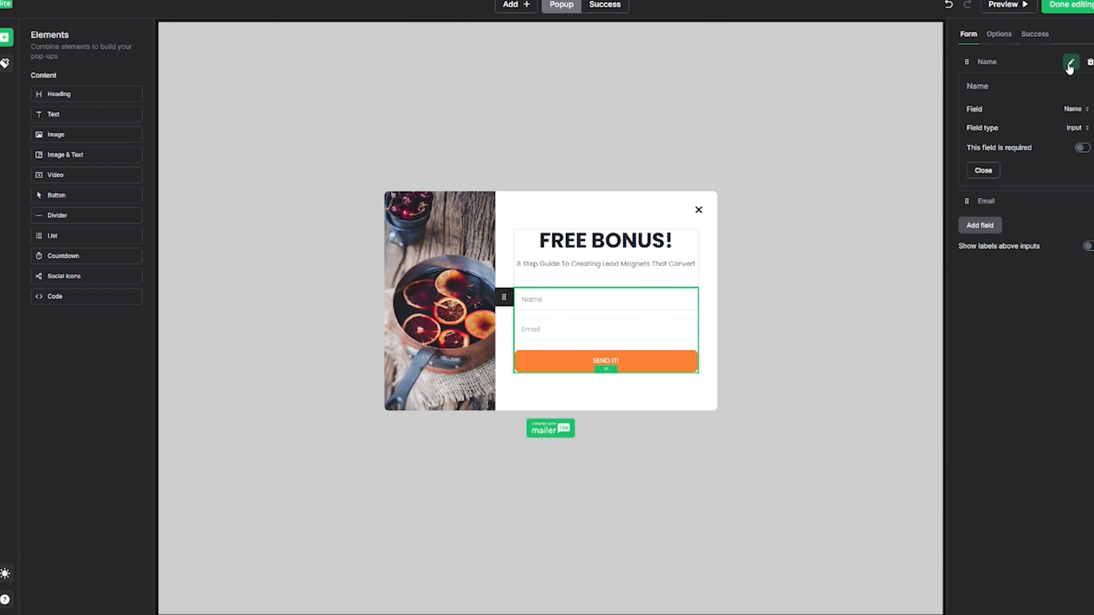
click(1070, 65)
click(986, 113)
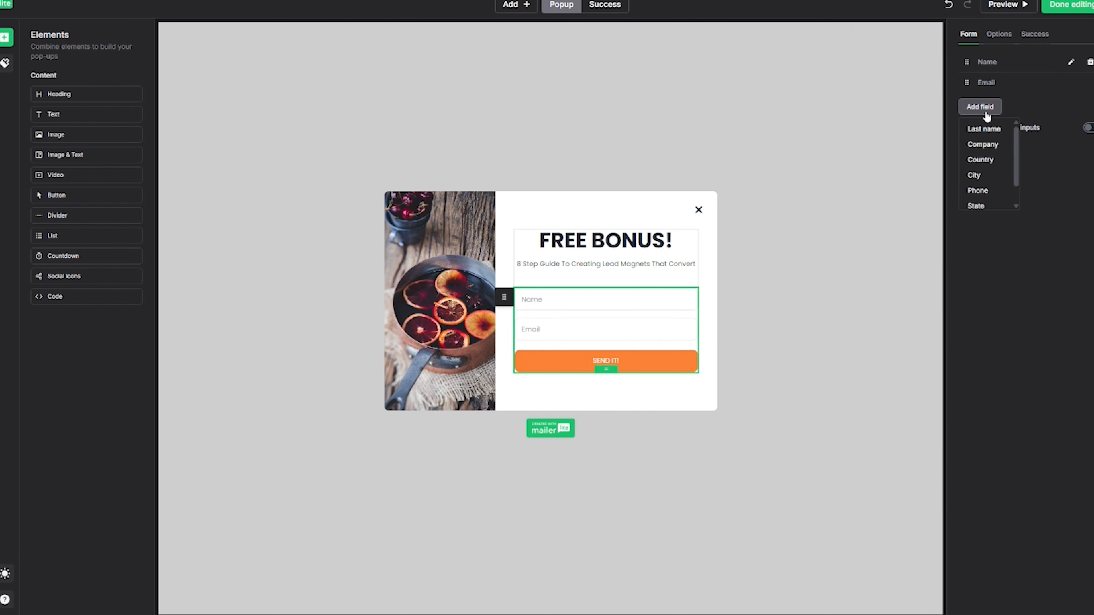
click(989, 130)
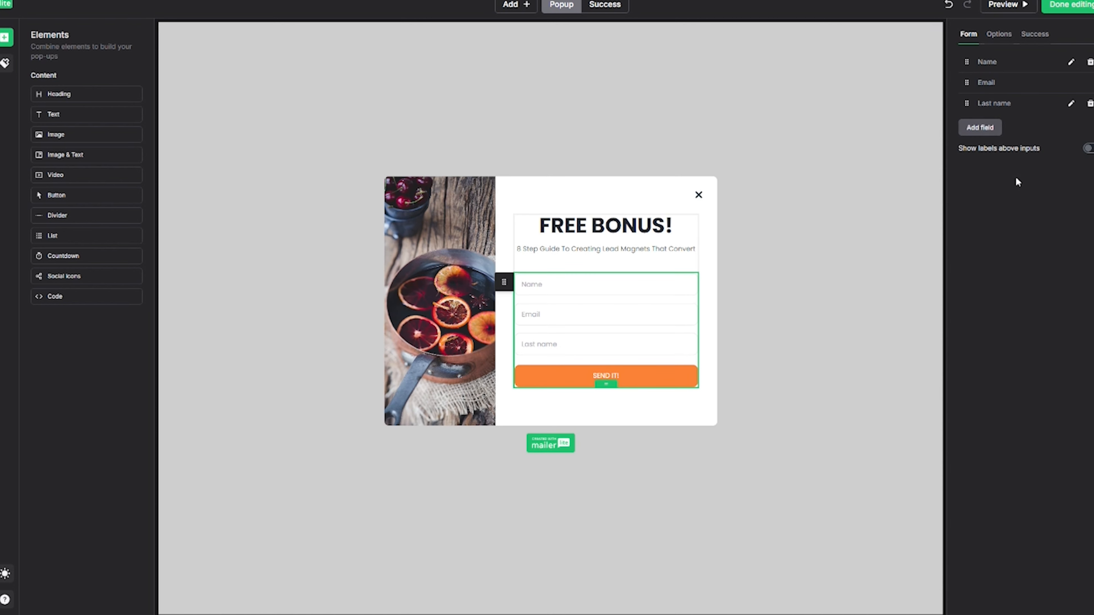
click(1089, 104)
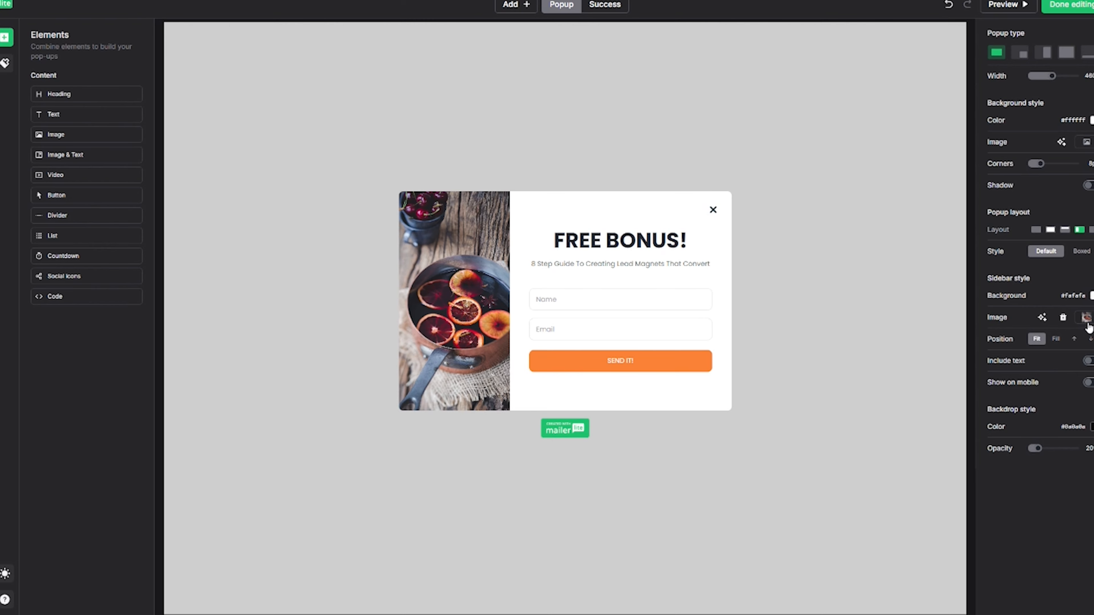
click(1086, 319)
Upload lead-magnet-banner.png and use it as the pop-up's sidebar image.
click(1066, 45)
double_click(92, 54)
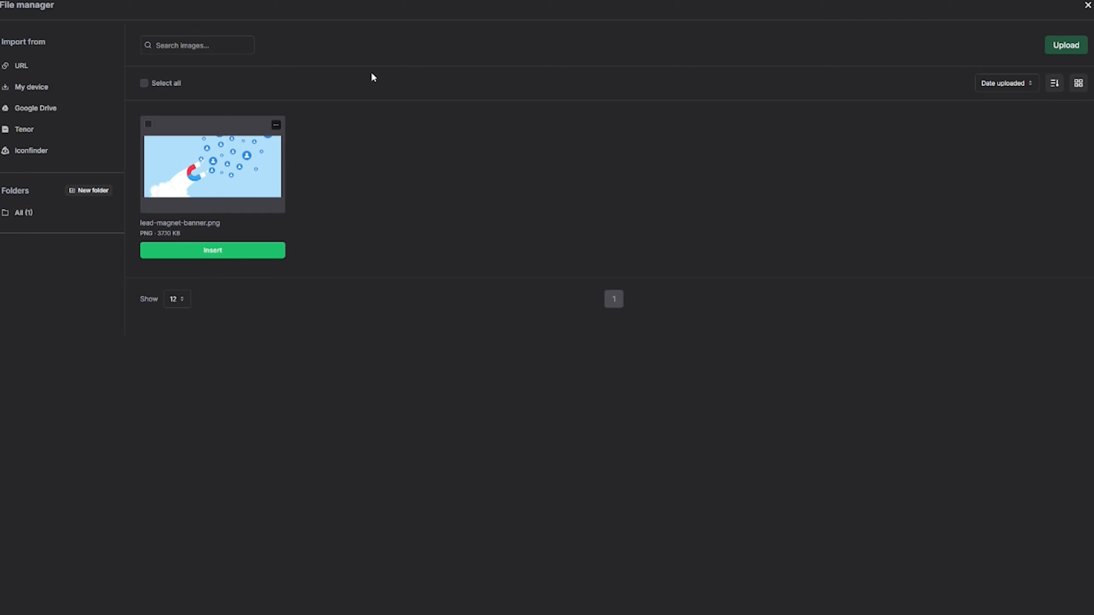
click(148, 124)
click(224, 253)
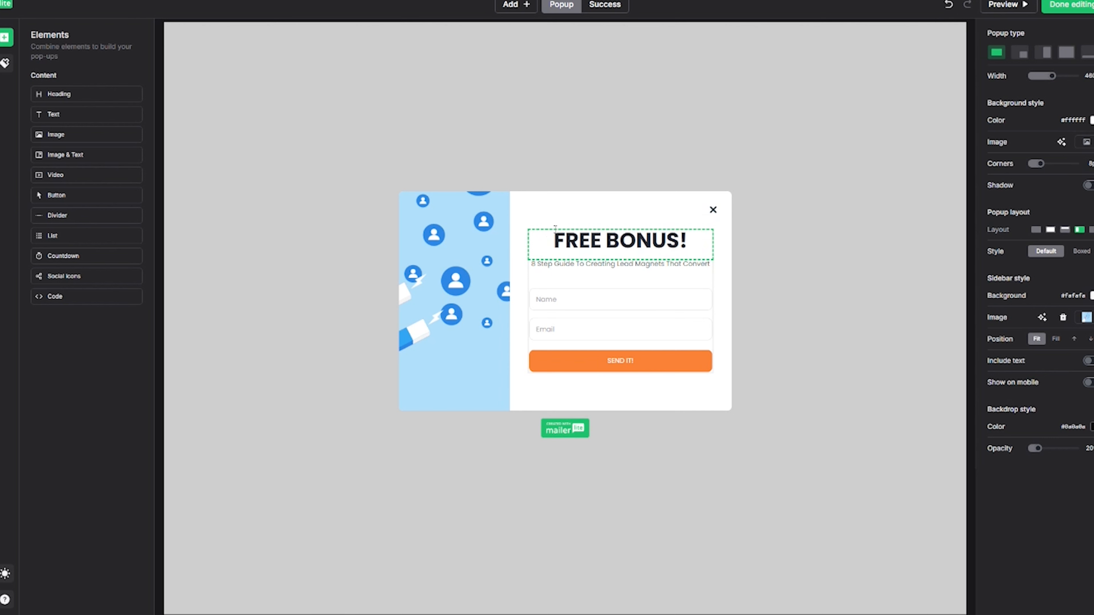
On the success screen, change 'recipe' to 'guide' and set the subtitle to 'Go get those leads!'.
click(607, 5)
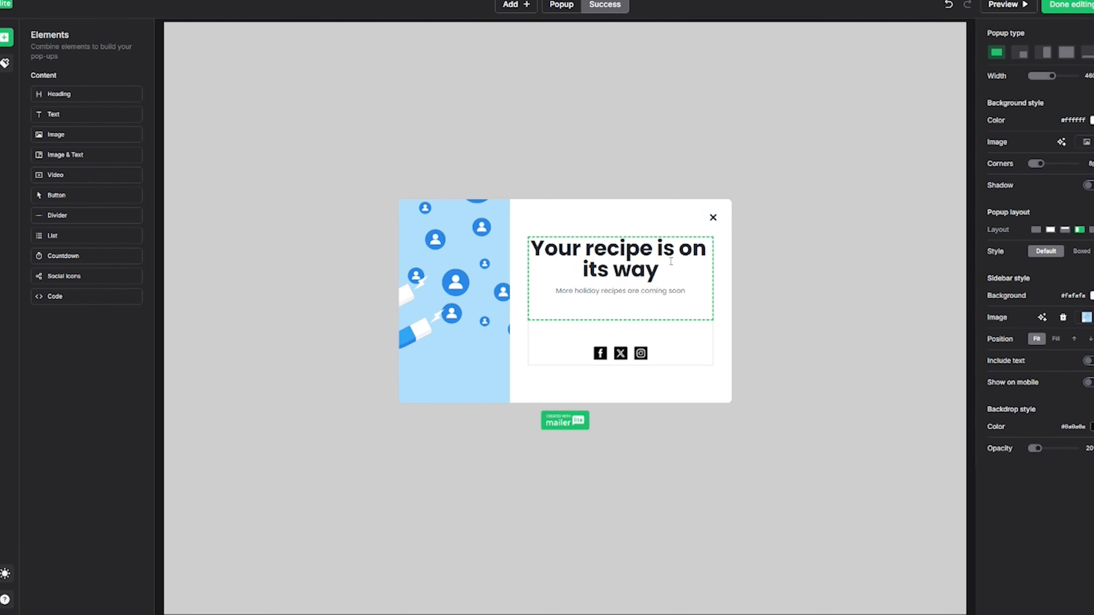
click(650, 260)
drag(585, 249, 653, 250)
text(guide)
drag(685, 291, 555, 291)
key(BackSpace)
text(Go get)
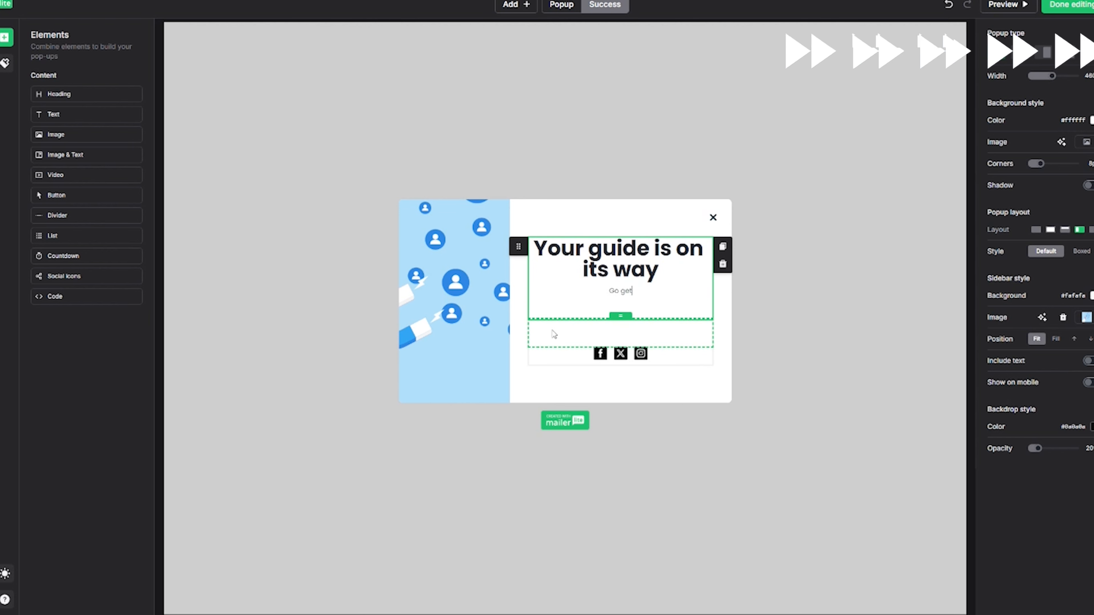
text( those leads!)
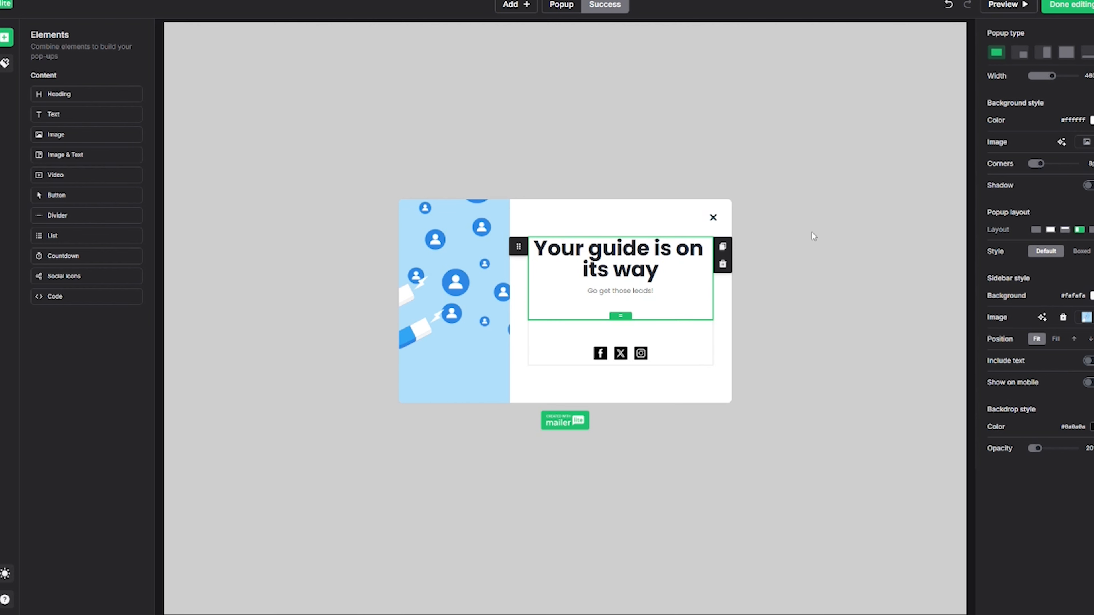
click(811, 232)
Delete the social icons block from the success screen and finish the design.
click(668, 360)
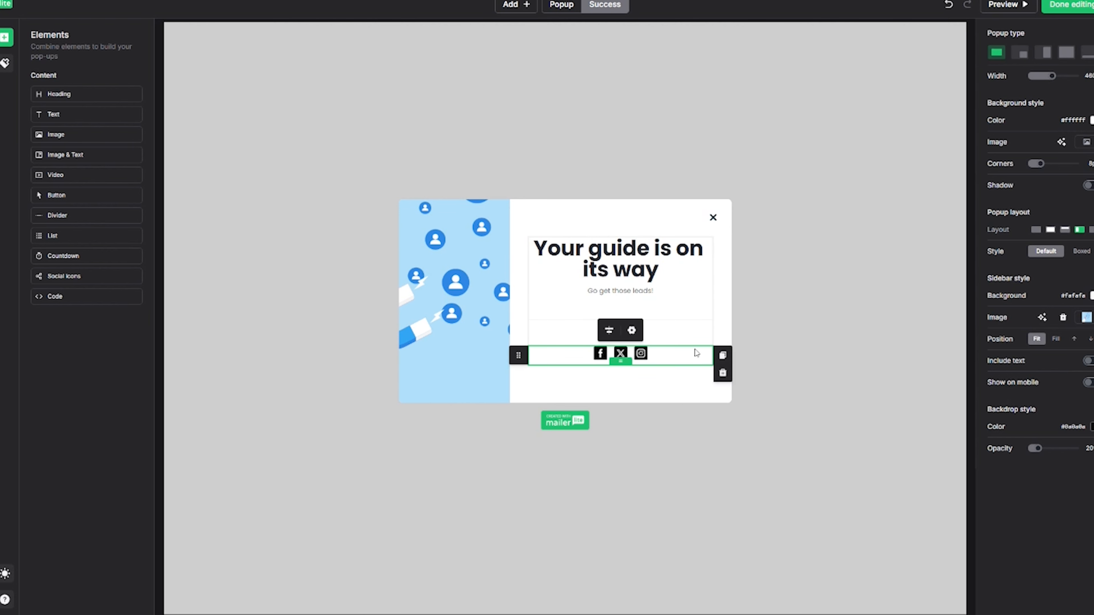
click(632, 330)
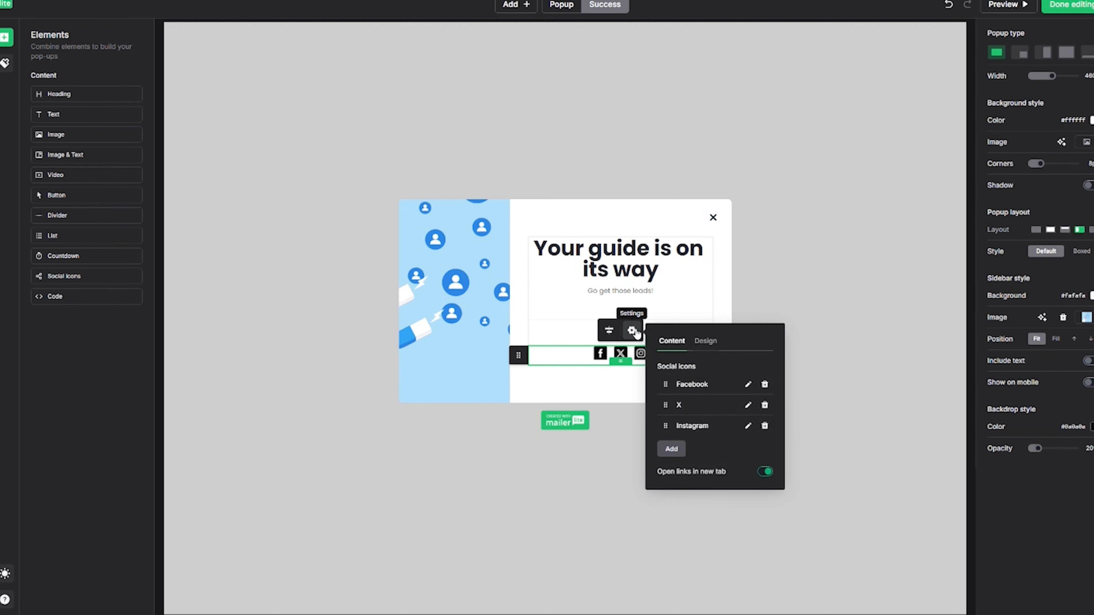
click(748, 384)
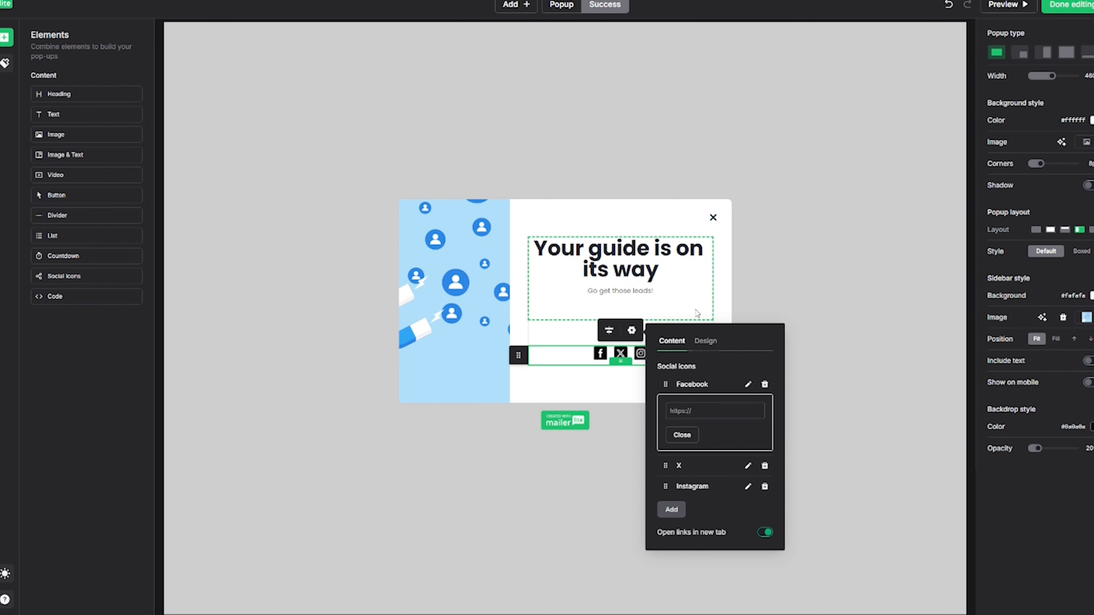
click(723, 300)
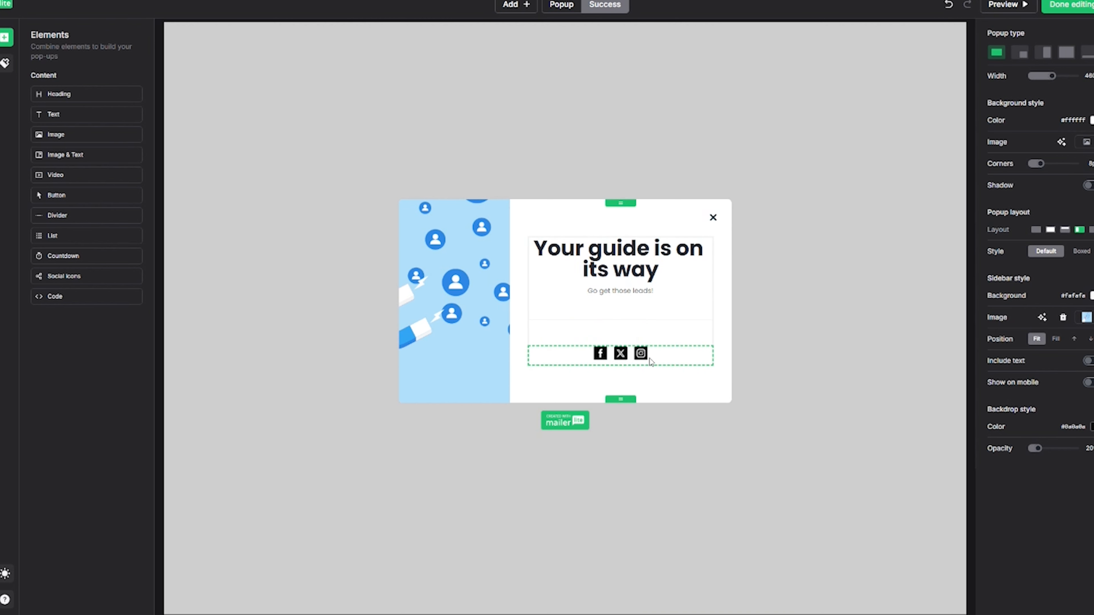
click(618, 361)
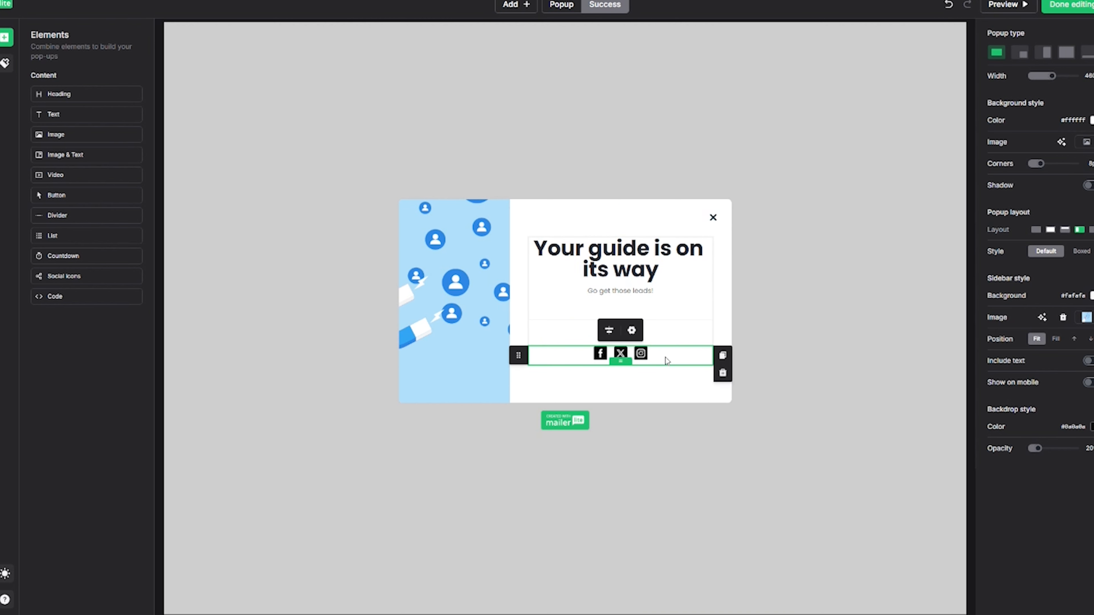
click(723, 374)
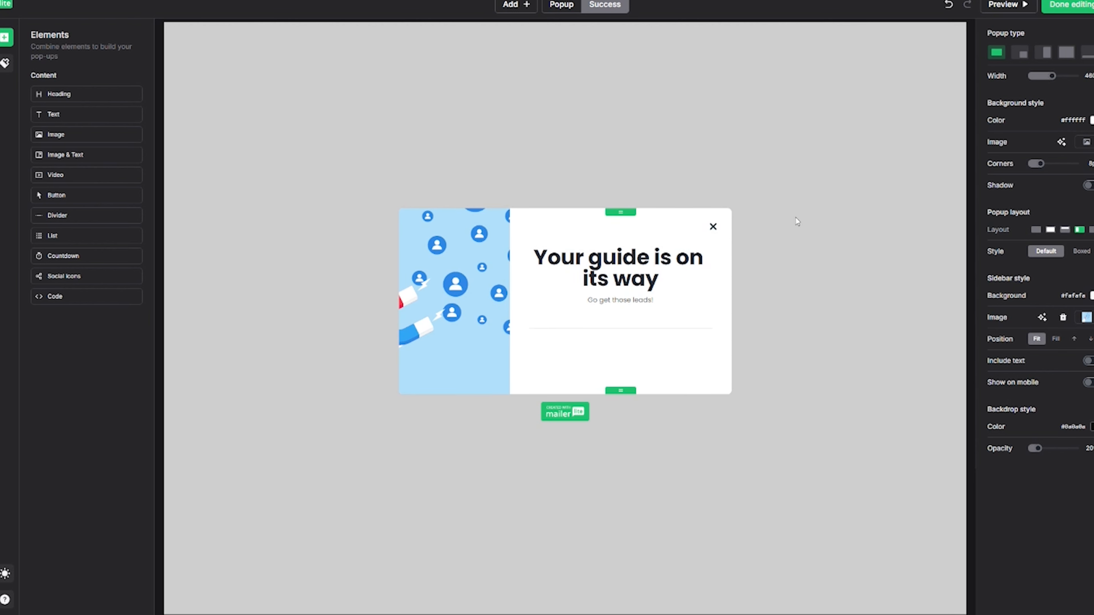
click(1079, 13)
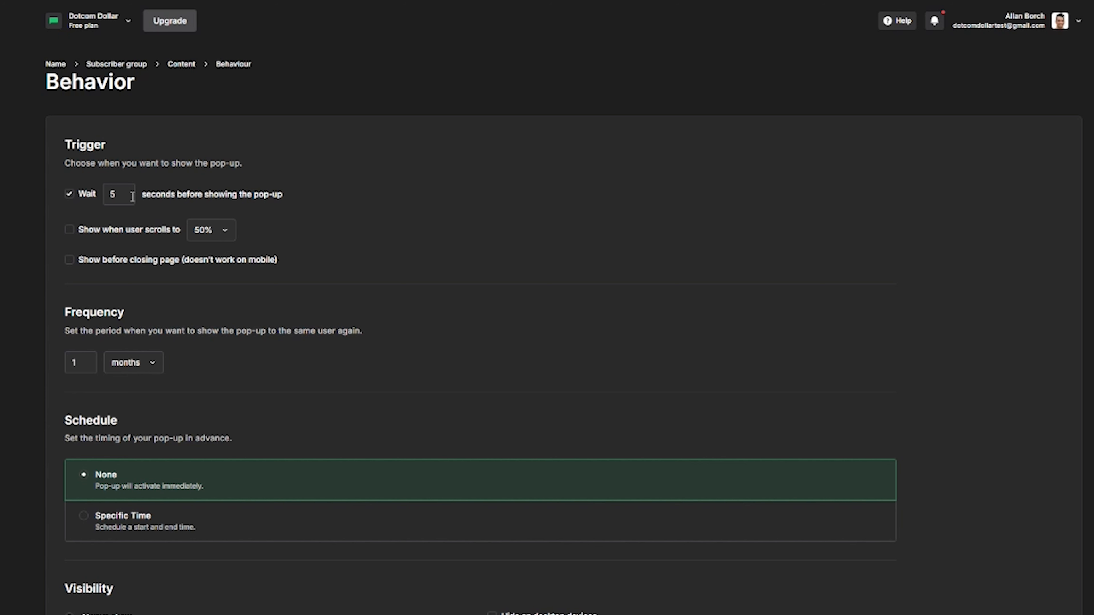
Set a 10-second wait, a 75% scroll trigger and show-before-closing, then save the changes.
drag(126, 196, 108, 196)
text(10)
click(69, 229)
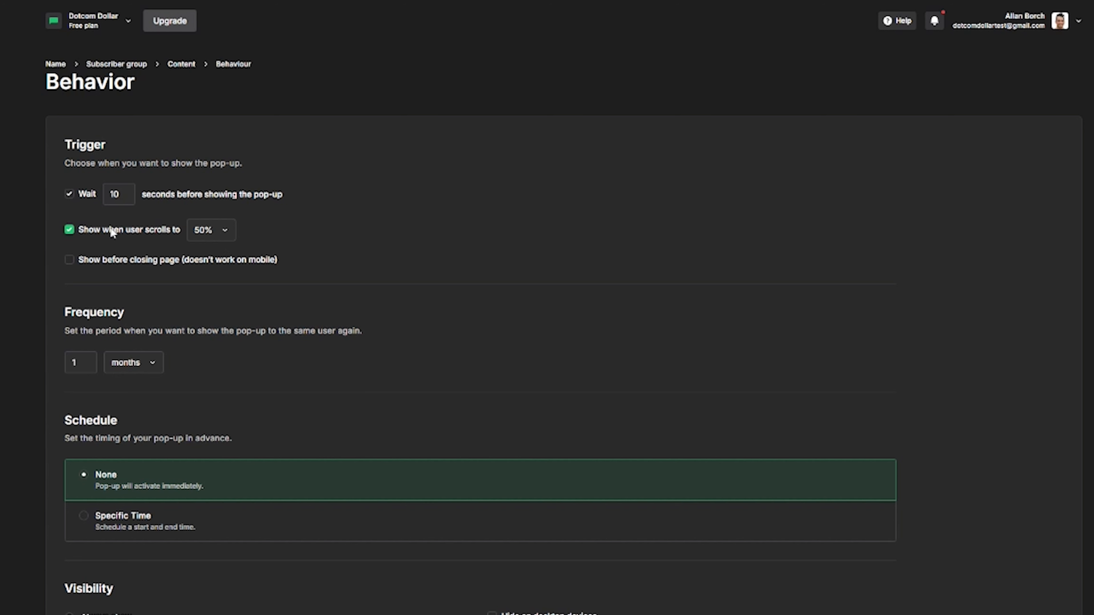
click(198, 233)
click(217, 284)
click(70, 261)
scroll(33, 337, down, 3)
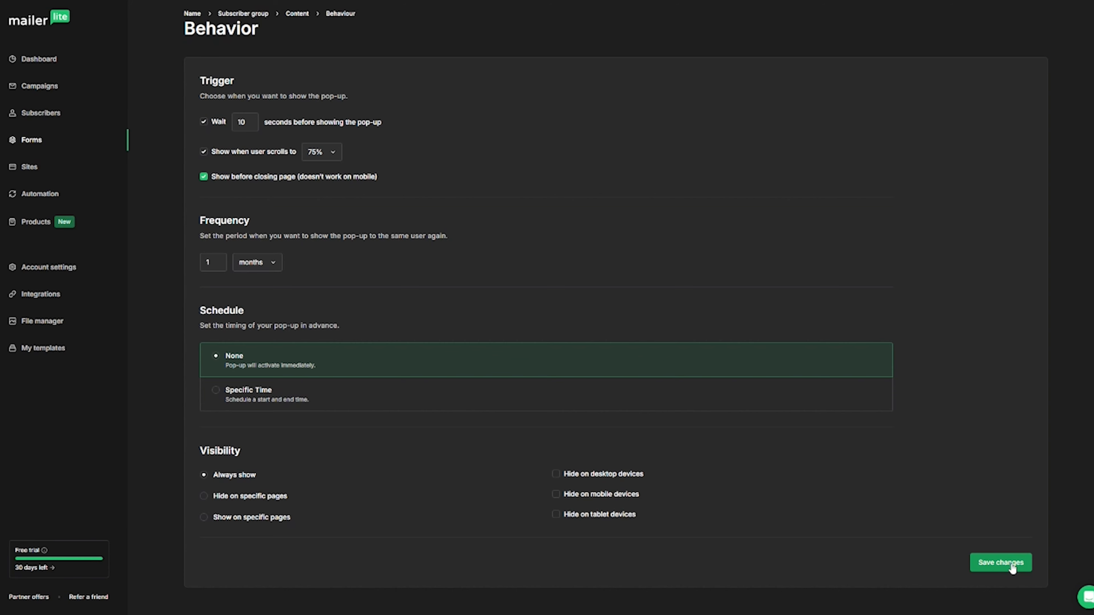
click(1001, 563)
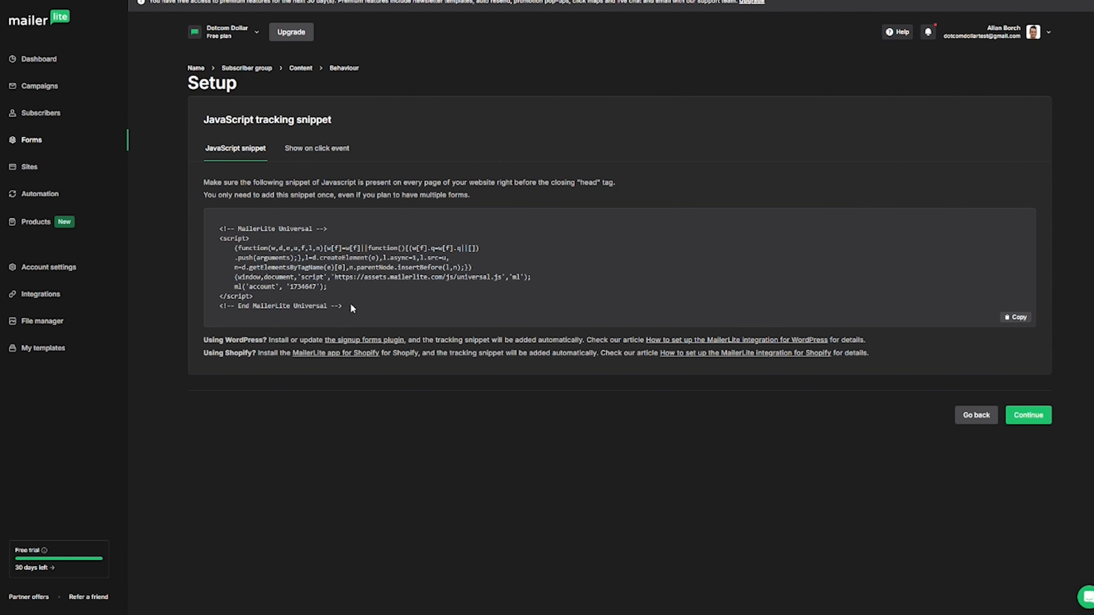
Copy the JavaScript tracking snippet and continue to the Free Giveaway pop-up overview.
click(1016, 319)
click(1031, 416)
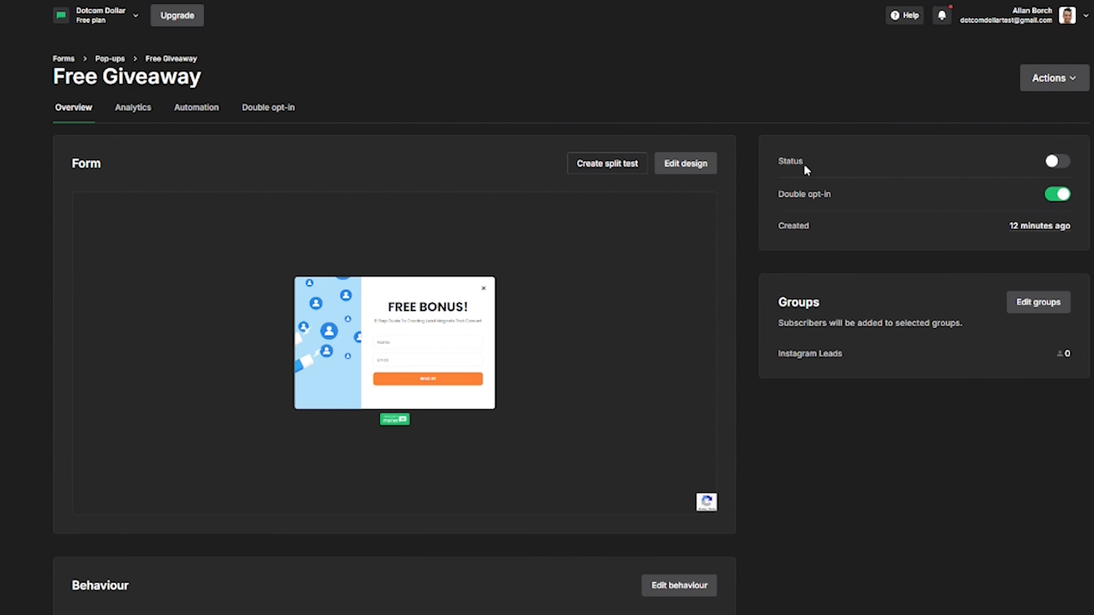
Switch the Free Giveaway pop-up on and enable double opt-in confirmation emails.
click(1057, 166)
click(1059, 203)
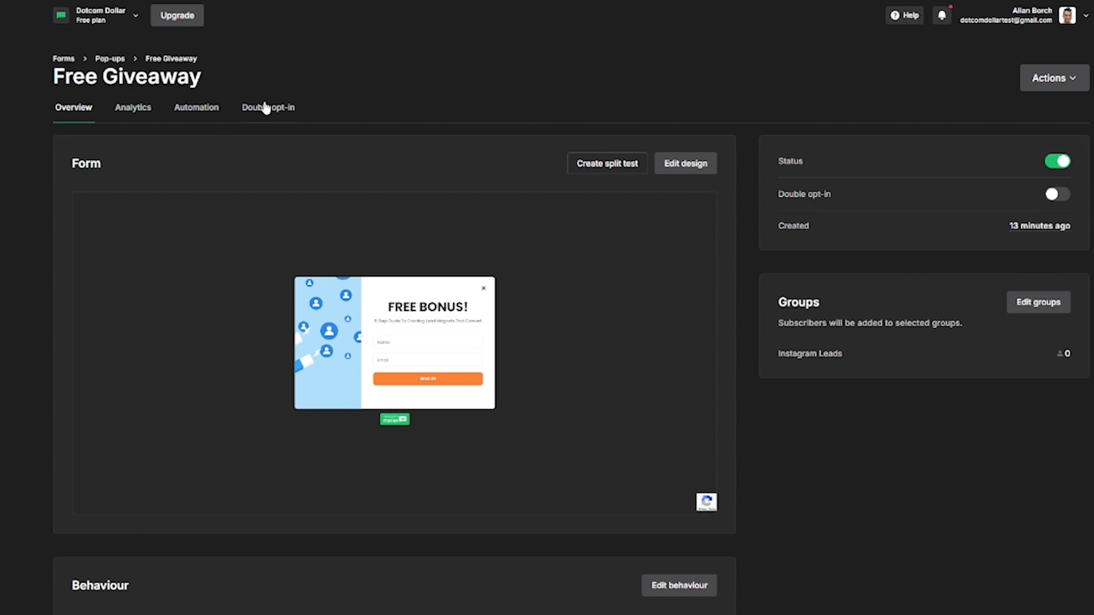
click(285, 108)
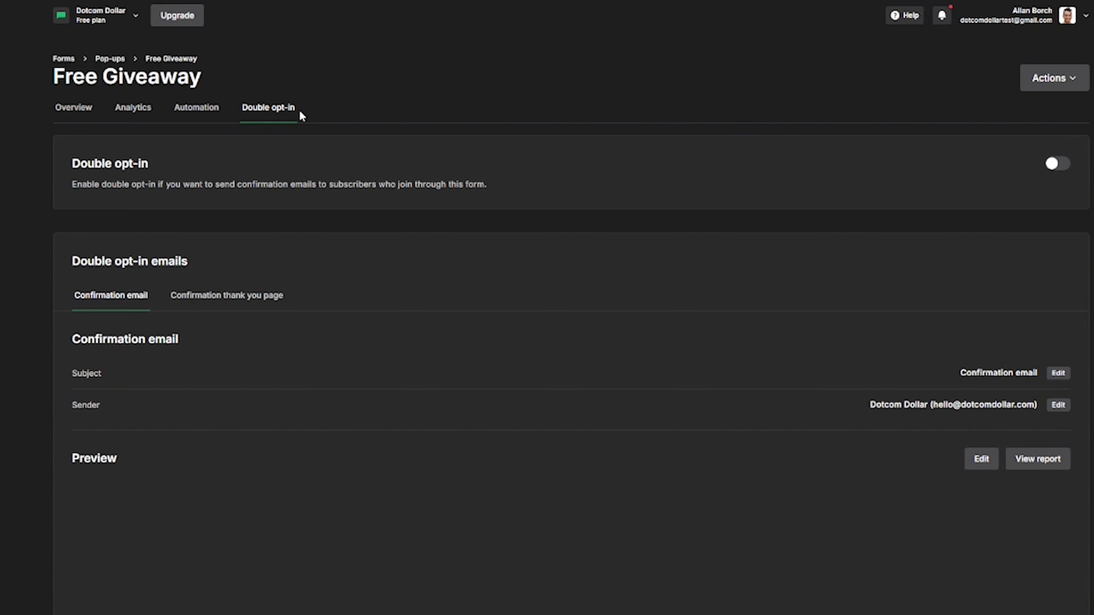
click(1062, 170)
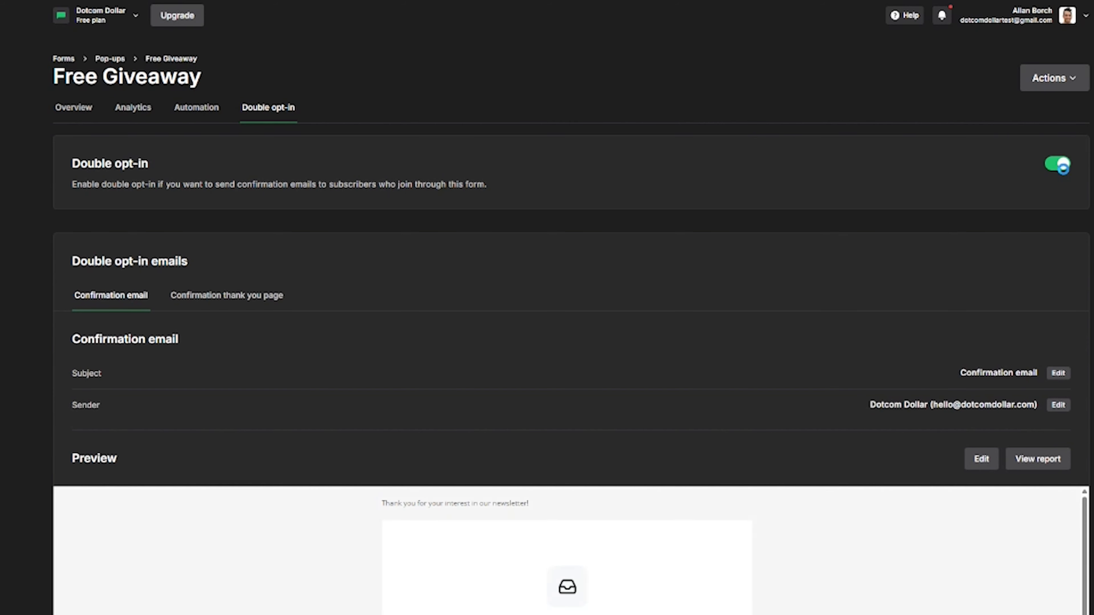
Check the pop-up's analytics, showing 0 subscribers, and go to Sites.
click(132, 116)
scroll(752, 307, down, 1)
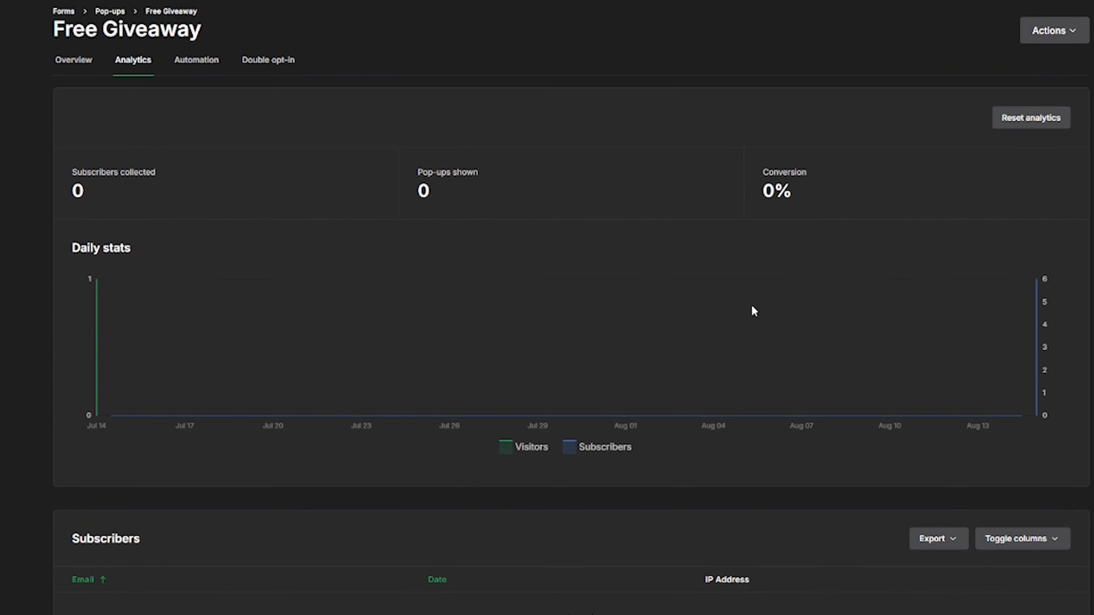
scroll(752, 307, up, 1)
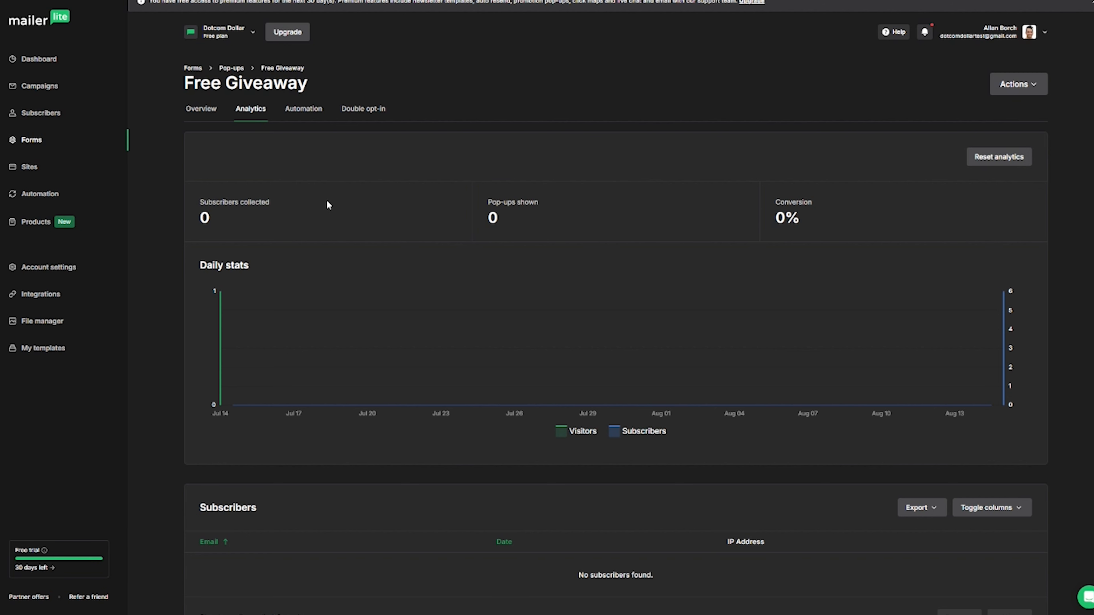
click(39, 170)
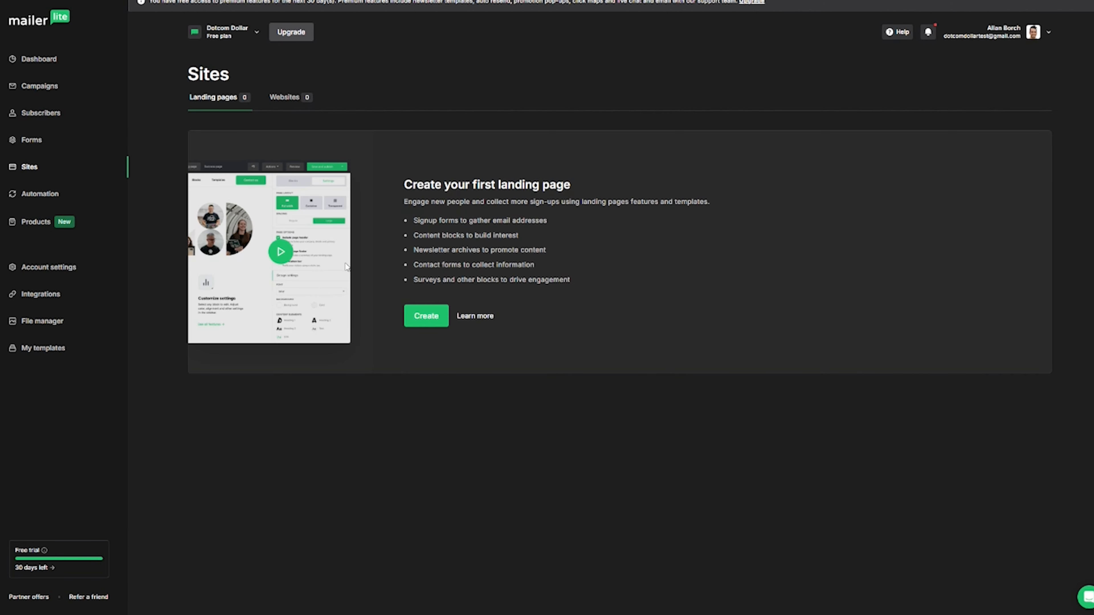
Create a Landing page type site named 'Free Giveaway' and save its details.
click(278, 98)
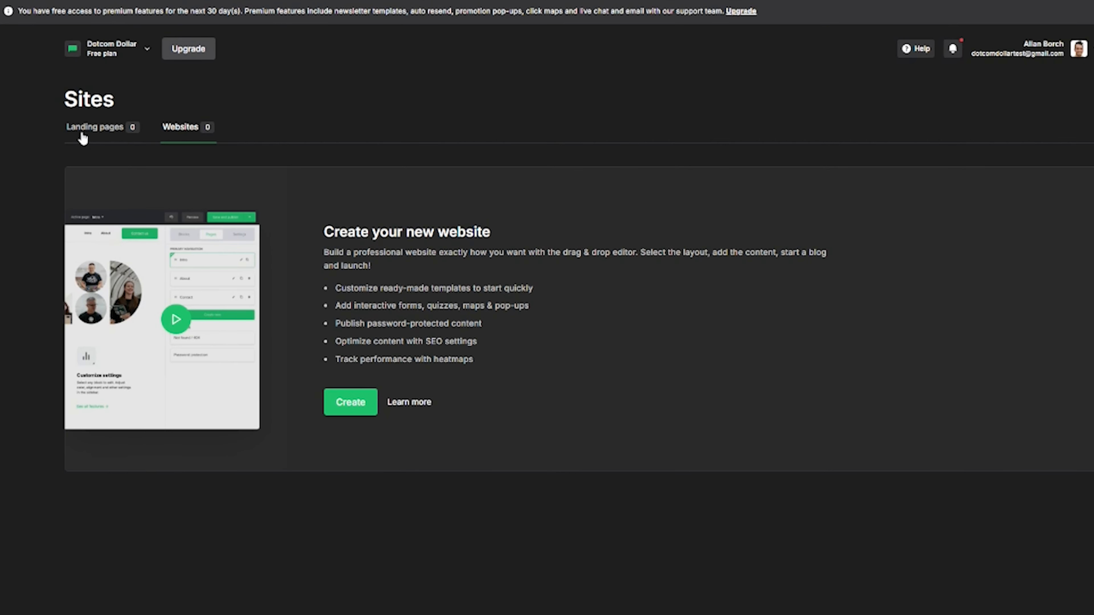
click(81, 129)
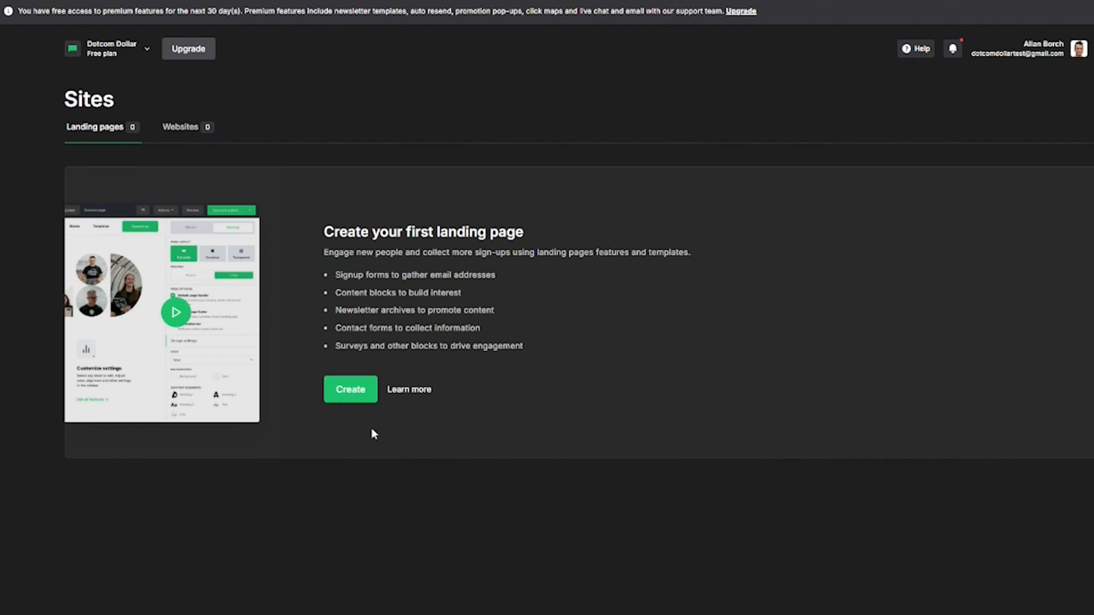
click(350, 402)
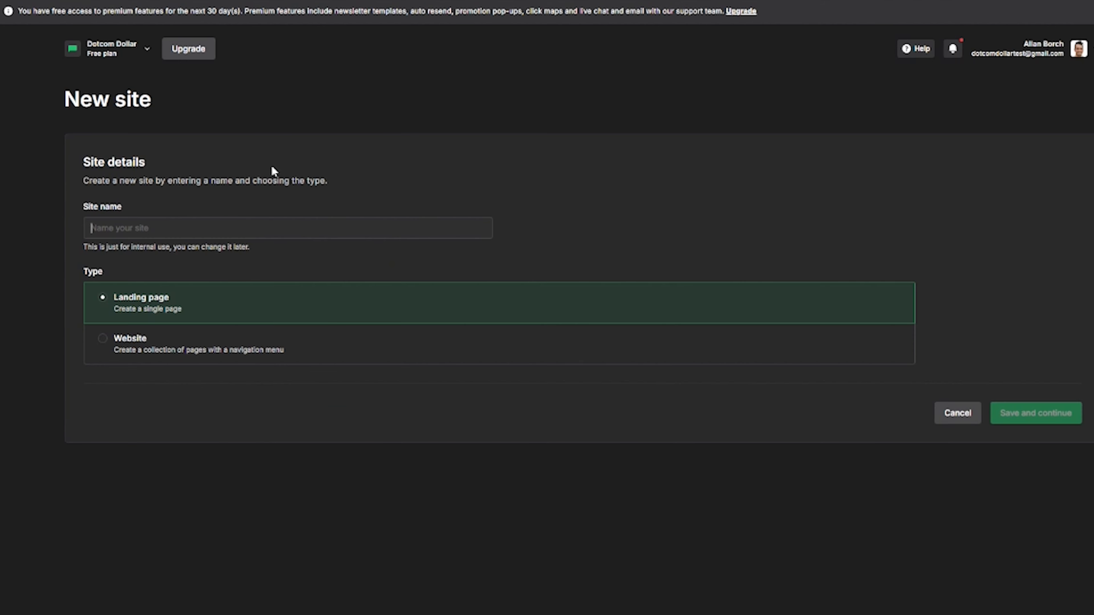
click(226, 227)
click(204, 259)
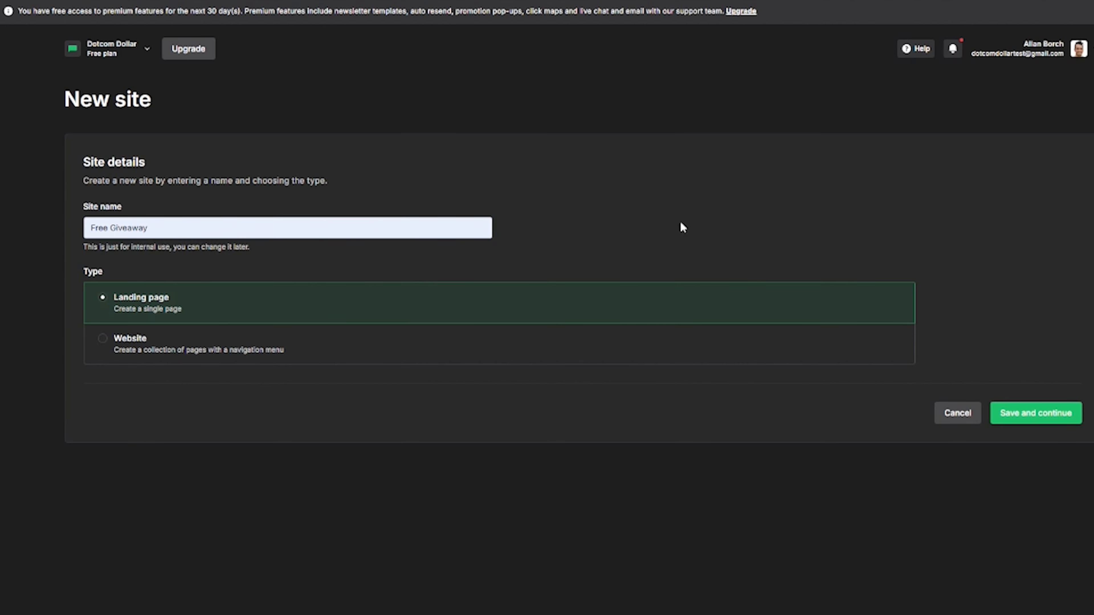
click(1016, 414)
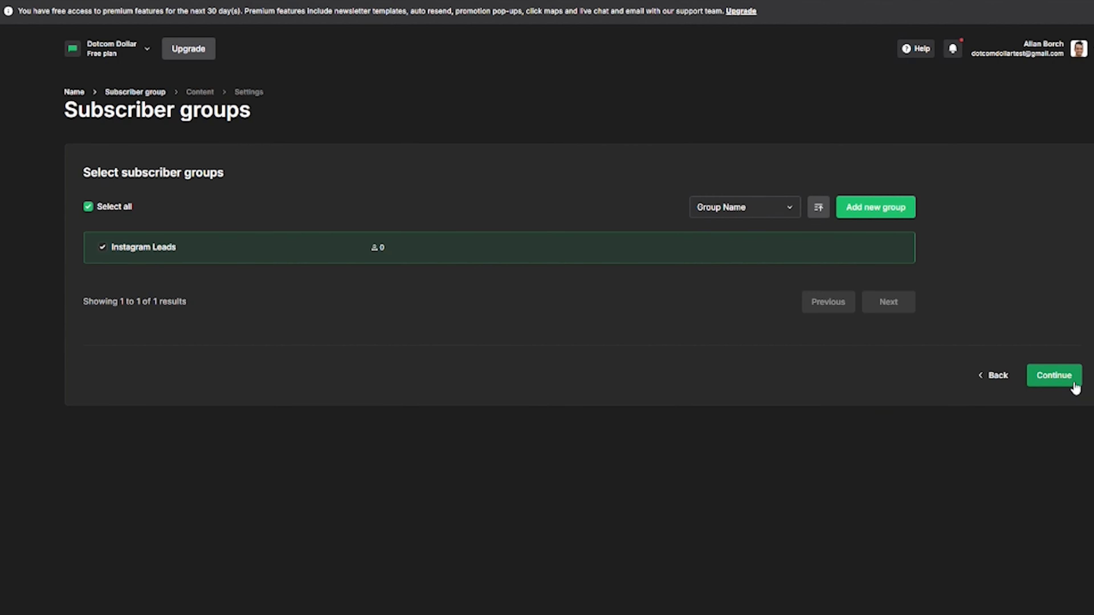
Keep Instagram Leads as the group and choose the 'Learn how to unlock your potential' ebook template.
click(1073, 383)
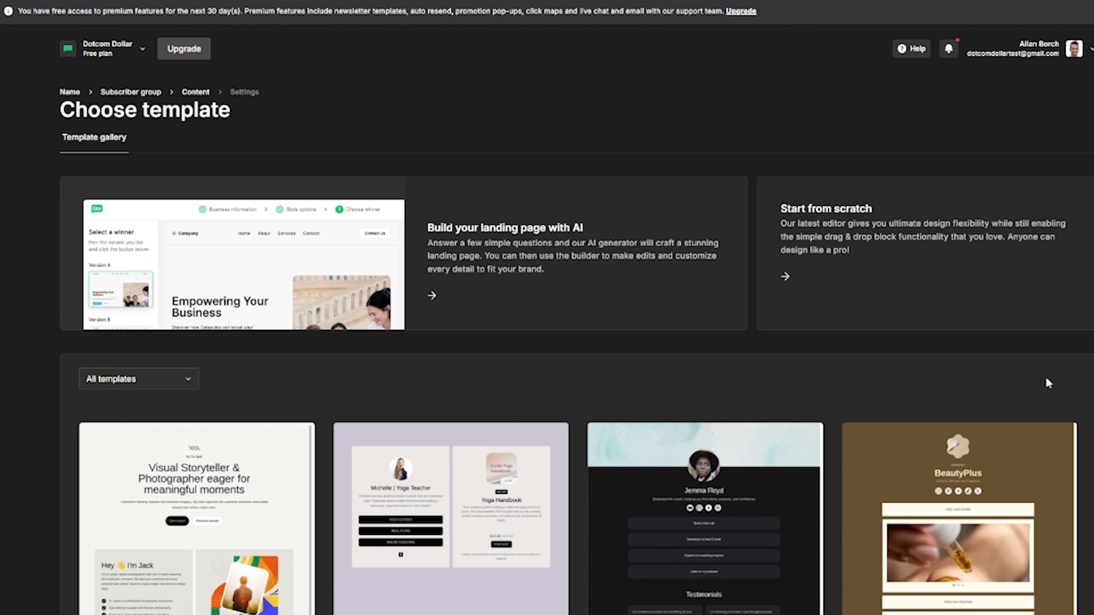
scroll(1048, 383, down, 5)
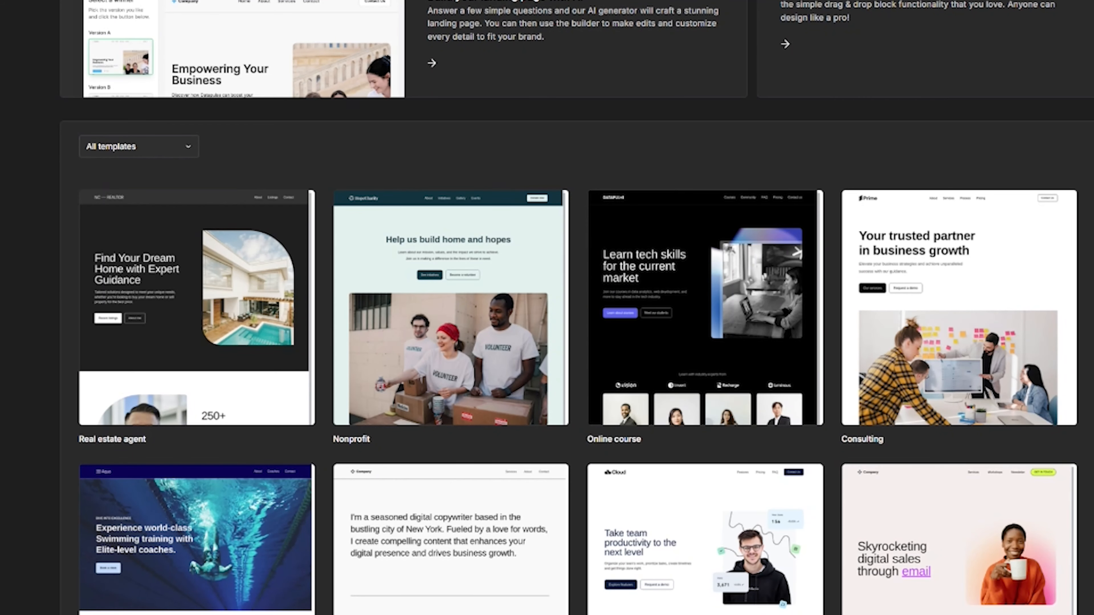
scroll(956, 241, down, 7)
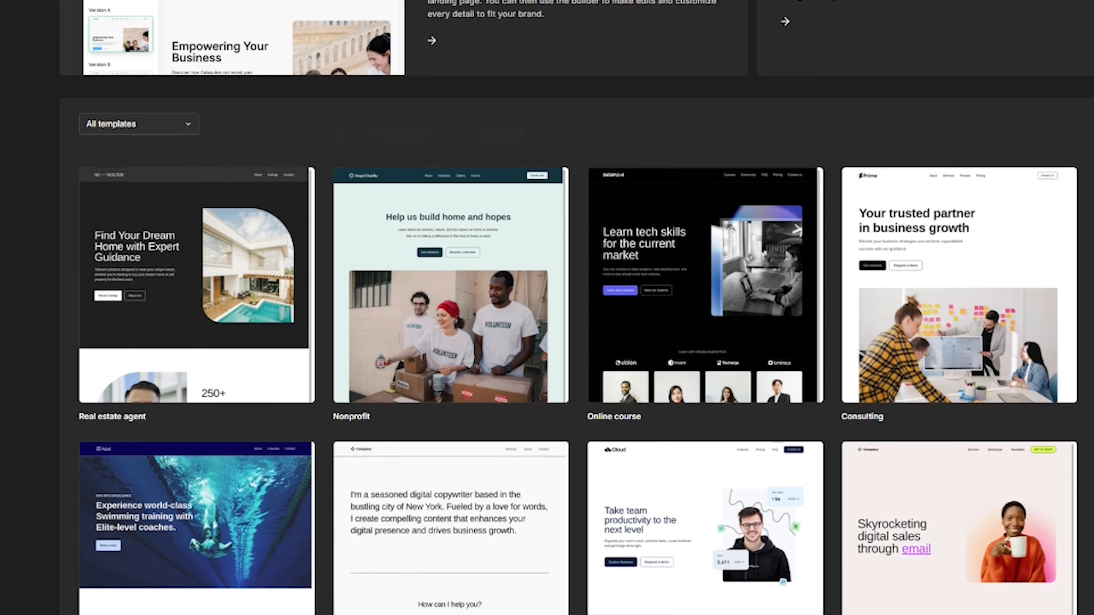
mouse_move(230, 539)
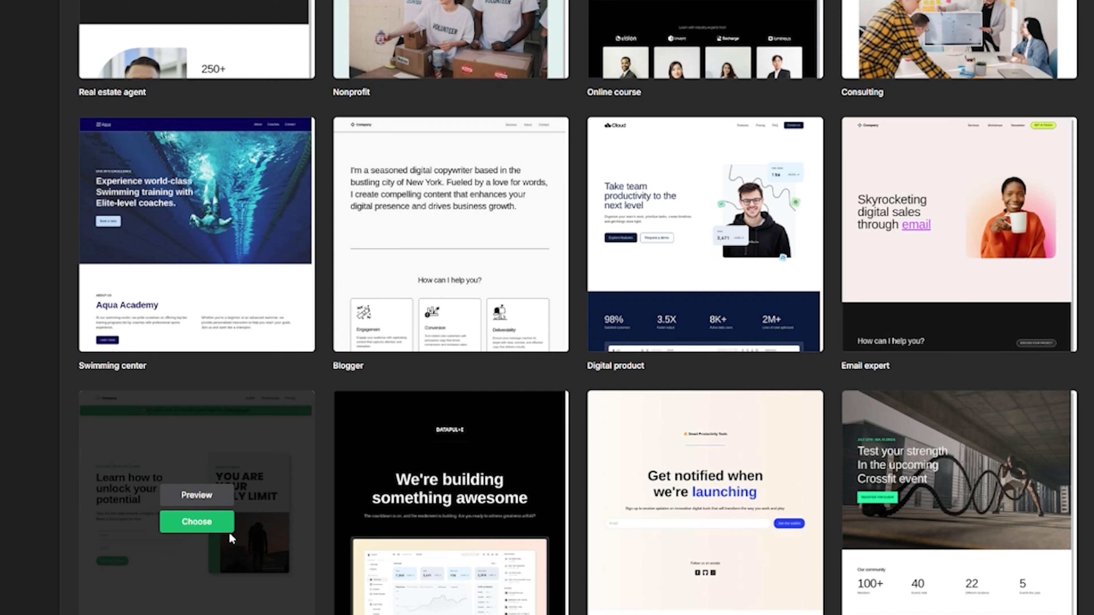
click(209, 530)
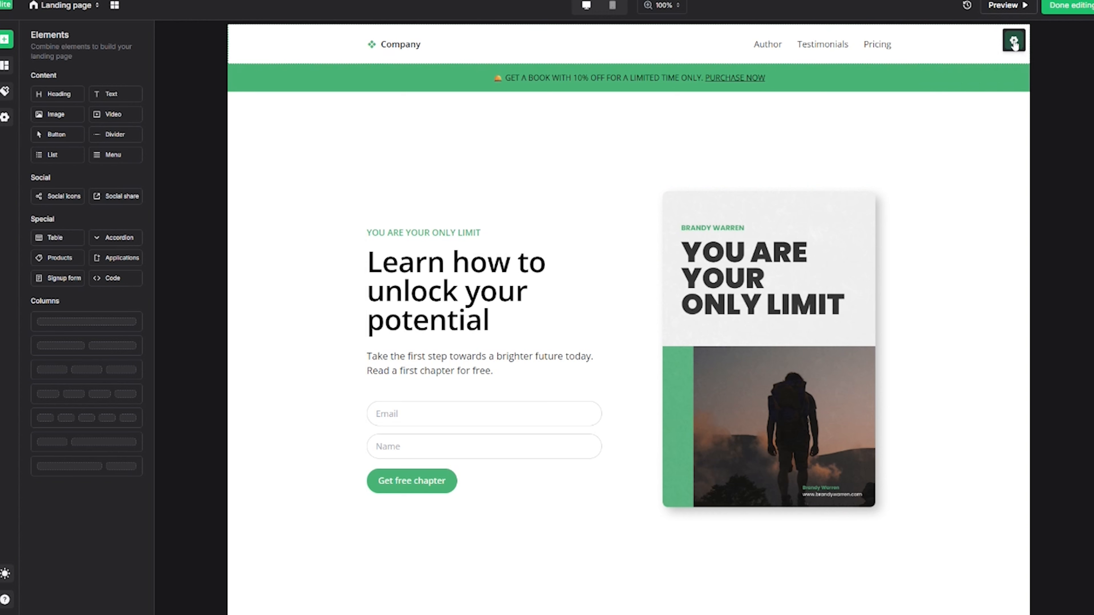
Hide the header logo, delete the announcement bar, and remove the Author and Testimonials menu links.
click(1014, 43)
click(1065, 103)
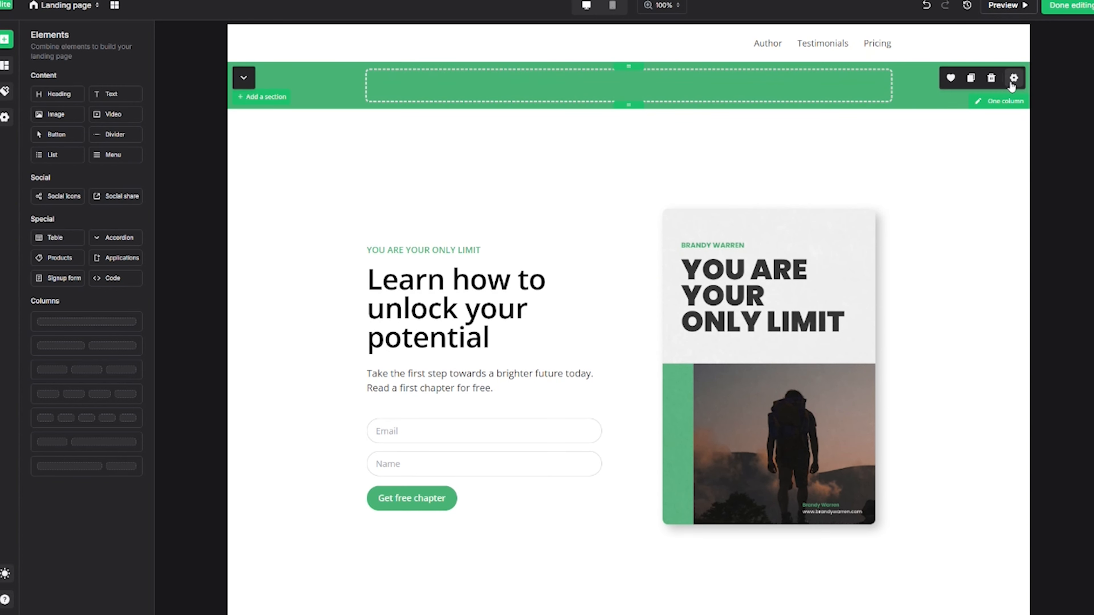
click(992, 78)
click(852, 45)
click(772, 46)
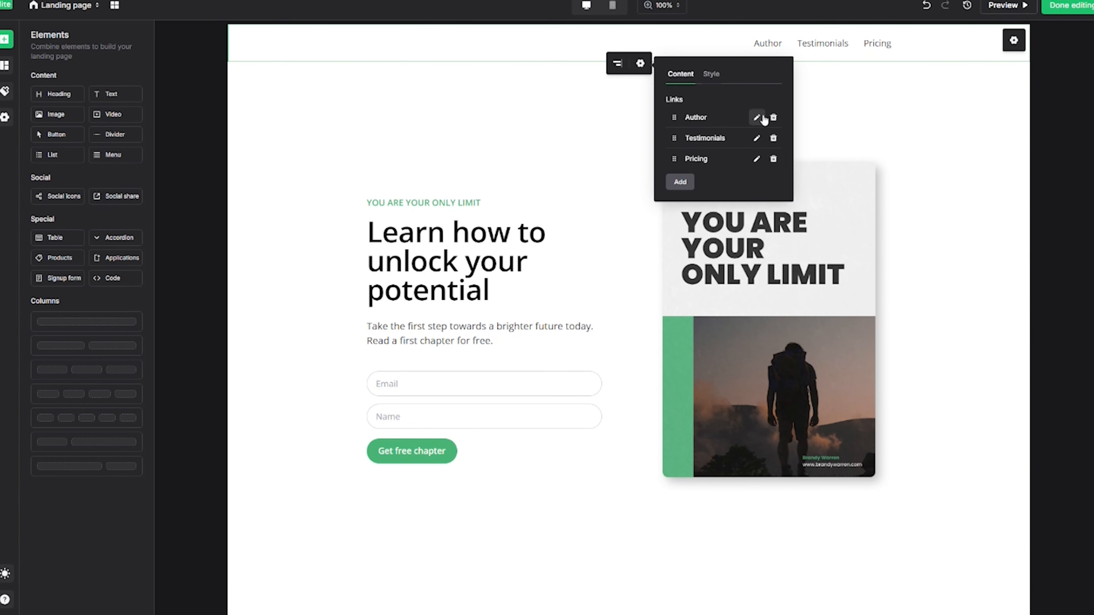
click(774, 117)
click(773, 117)
Delete the three extra sections below the hero.
scroll(674, 274, down, 14)
scroll(659, 339, up, 11)
scroll(658, 339, up, 2)
scroll(627, 408, down, 5)
click(992, 326)
click(992, 326)
click(992, 326)
click(991, 326)
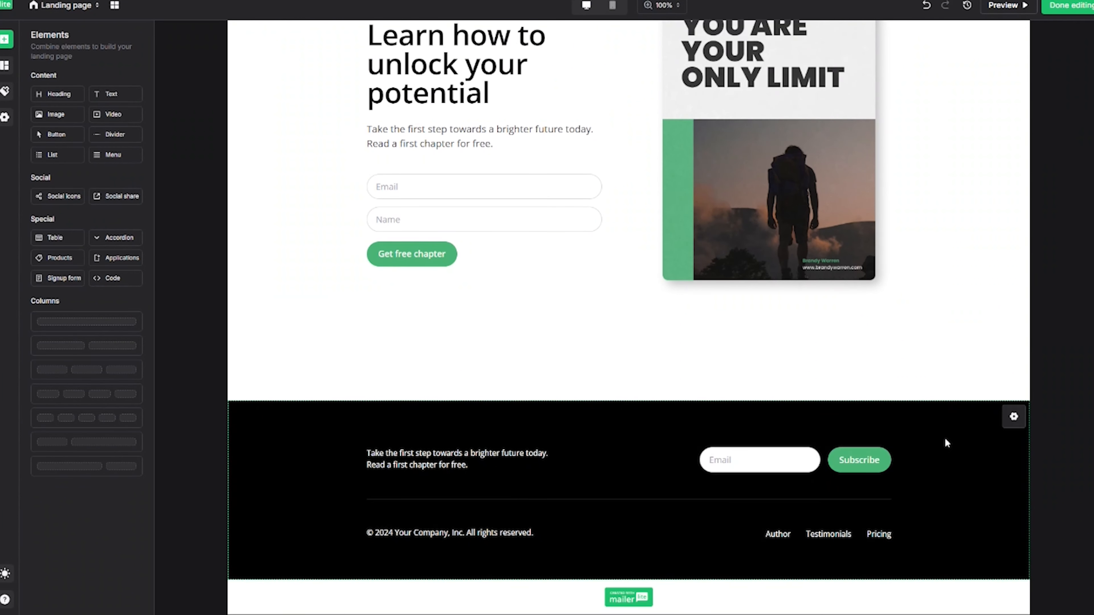
scroll(970, 421, up, 5)
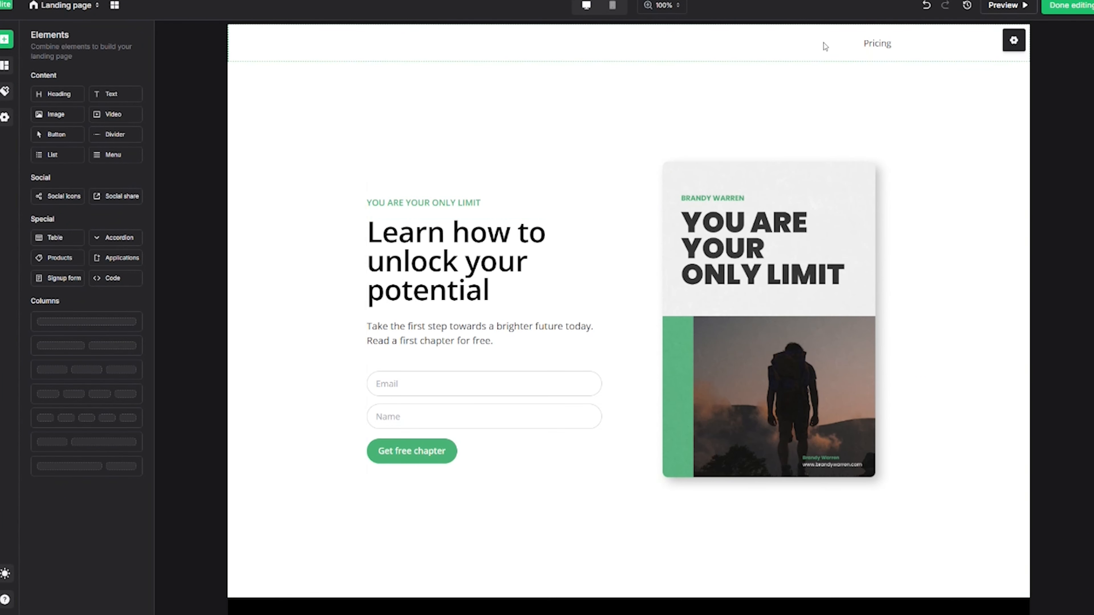
scroll(775, 215, down, 3)
scroll(586, 88, up, 3)
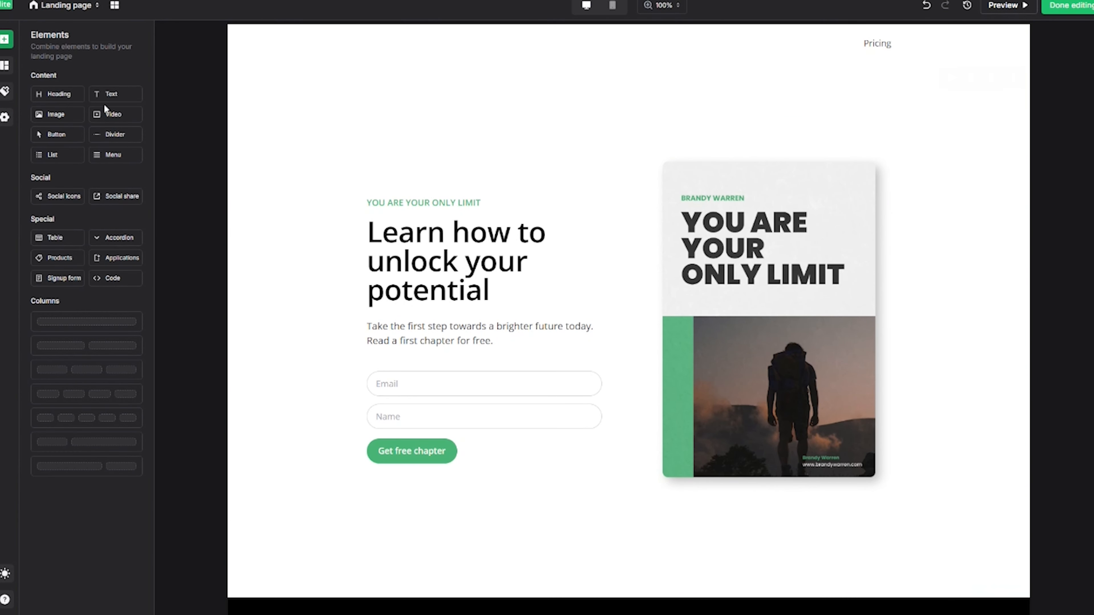
In page settings, turn off navigation, footer and reCaptcha.
click(5, 117)
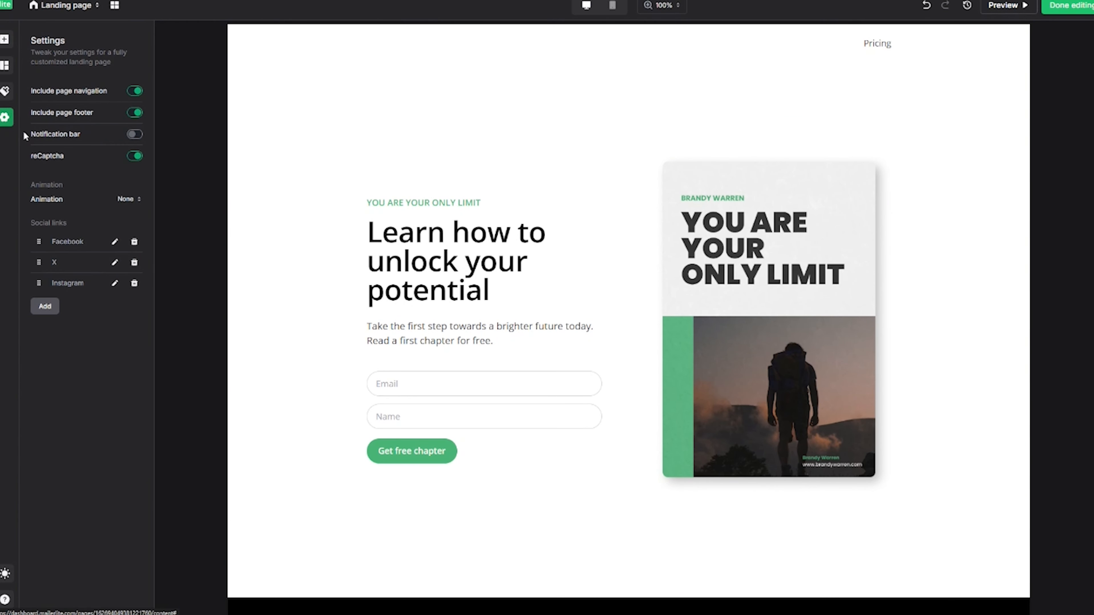
click(134, 91)
click(135, 113)
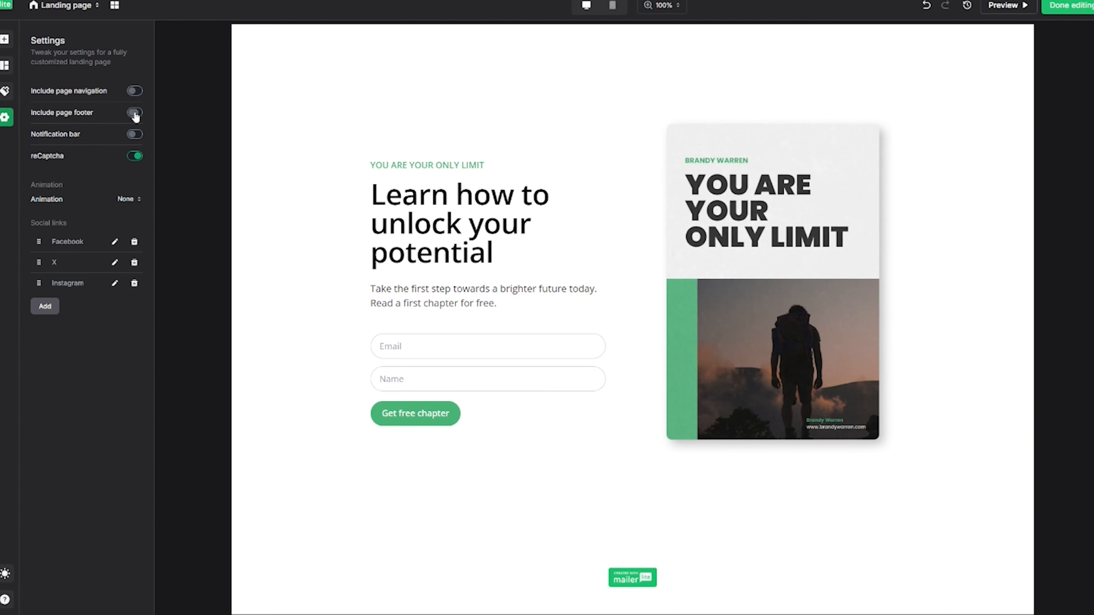
click(135, 156)
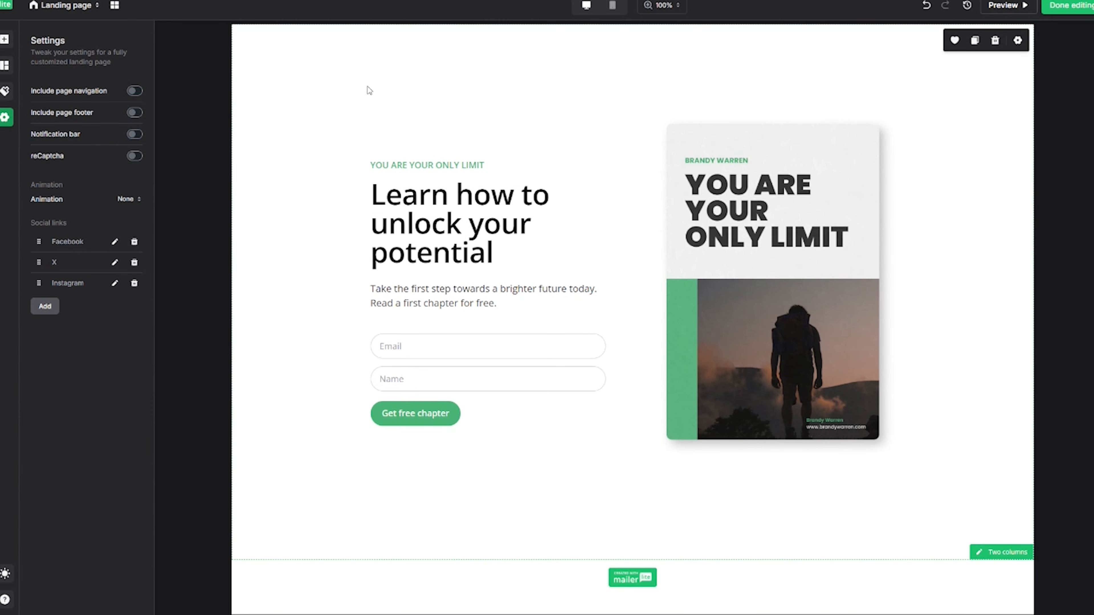
Change the hero heading to 'FREE BONUS!' and the paragraph to '8 Step Guide To Creating Lead Magnets That Convert', and delete the tagline.
click(352, 89)
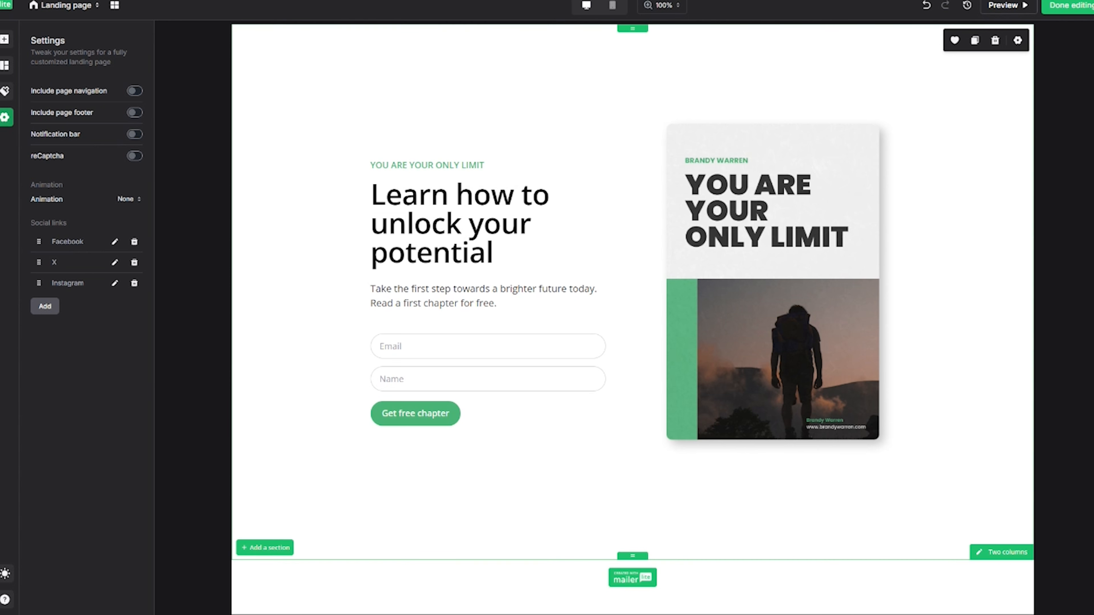
click(426, 217)
triple_click(426, 217)
text(FREE BONUS!)
triple_click(465, 261)
text(8 Step Guide To Creating Lead Magnets That Convert)
click(616, 214)
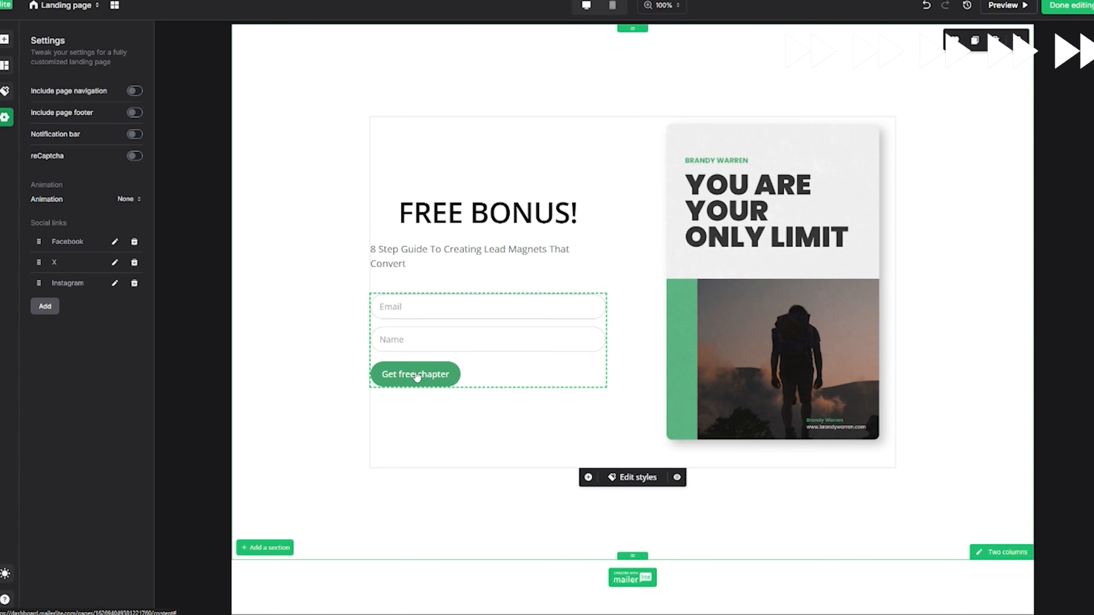
Relabel the signup button to 'SEND IT!'.
click(427, 382)
double_click(330, 375)
triple_click(331, 375)
text(SEND IT!)
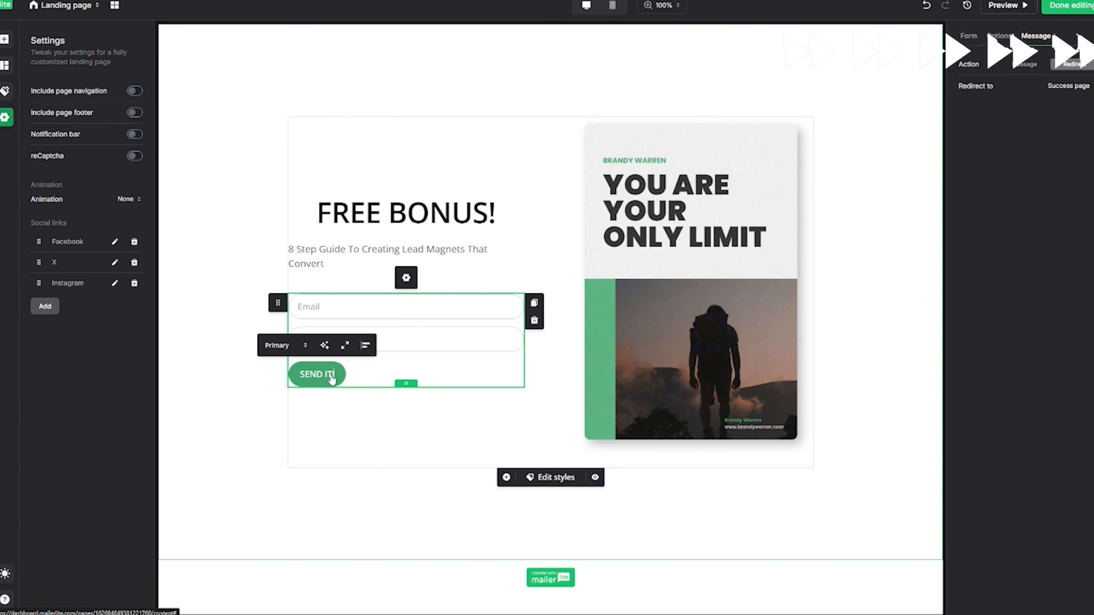
click(231, 249)
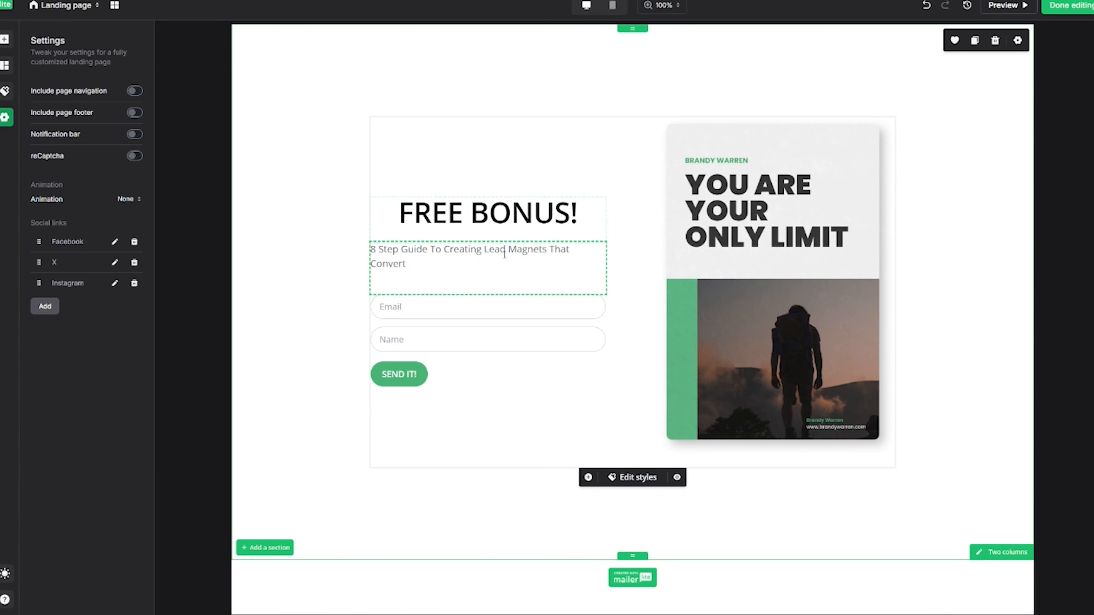
Add and then remove a Last name form field, and open the image library for the book cover.
click(428, 307)
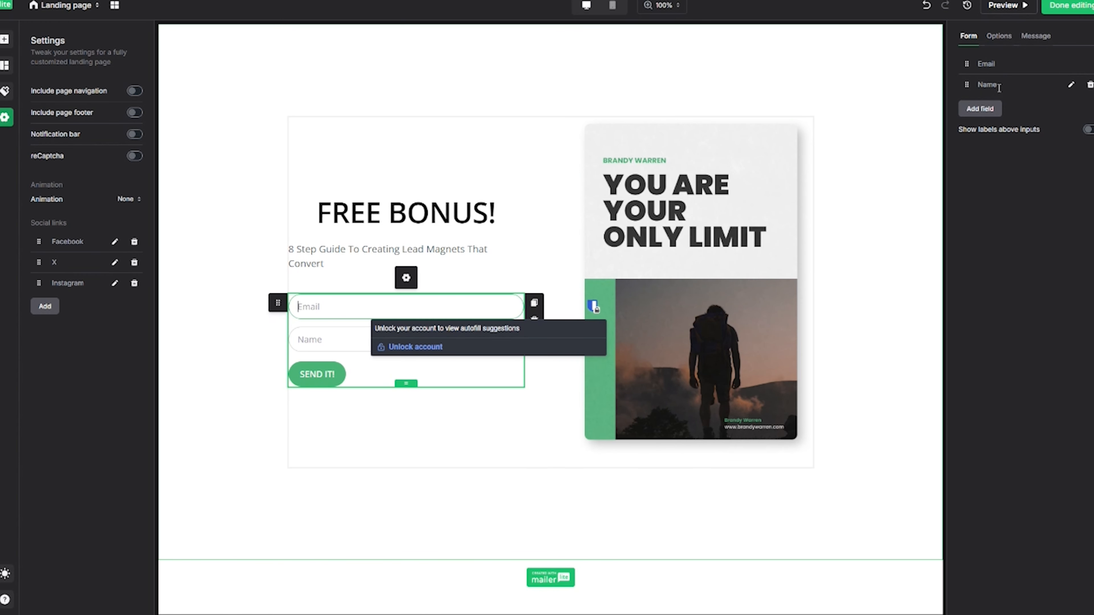
click(981, 112)
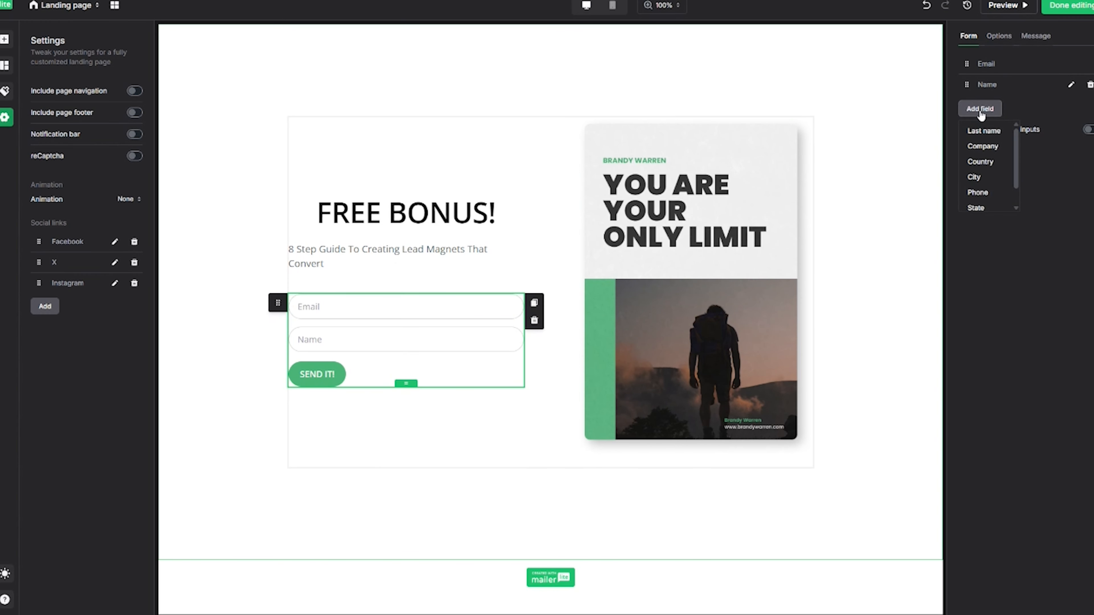
click(983, 132)
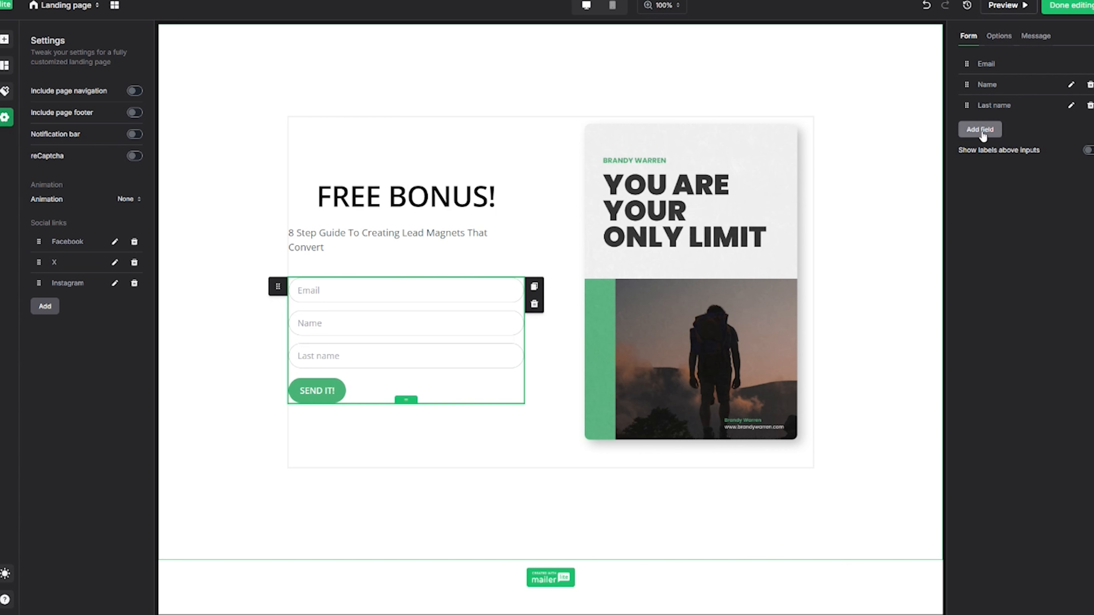
click(1089, 106)
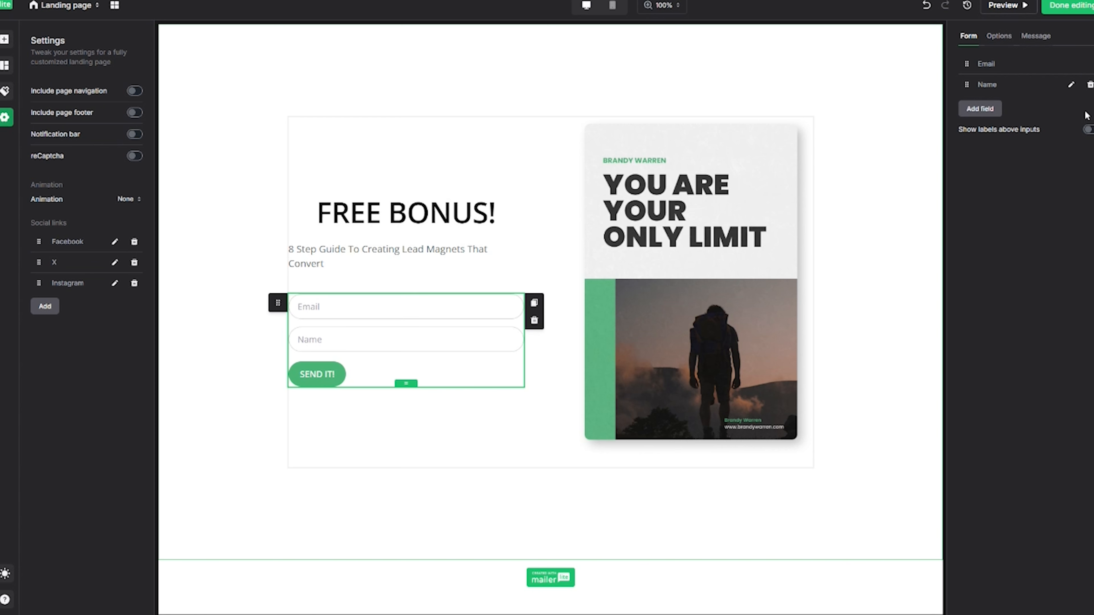
click(690, 208)
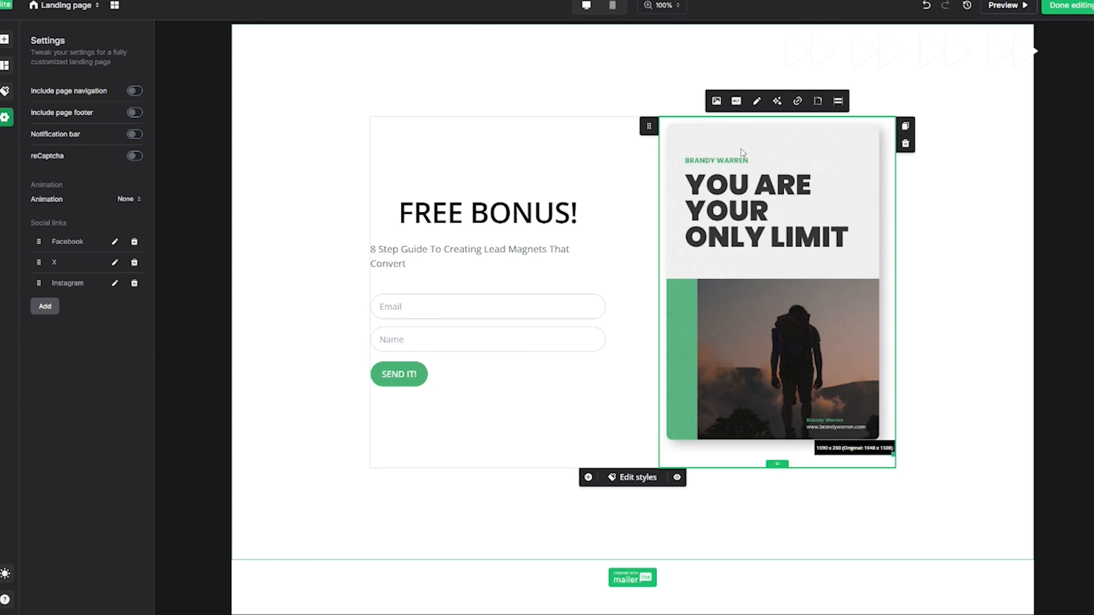
click(715, 101)
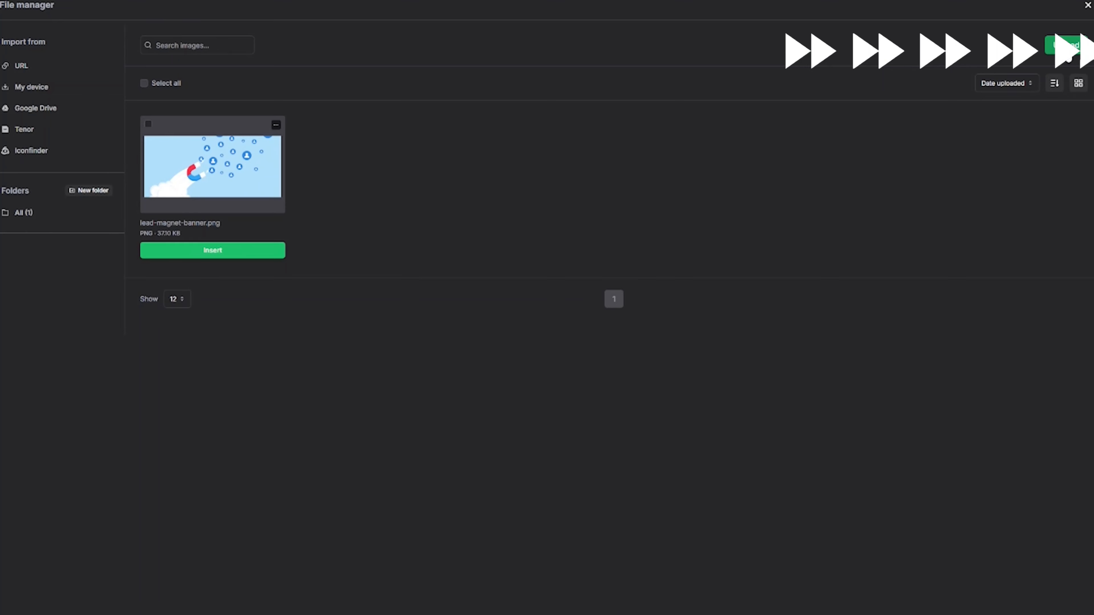
Upload the Ebook Cover PNG from the computer and insert it as the hero image.
click(1066, 47)
double_click(154, 60)
double_click(123, 40)
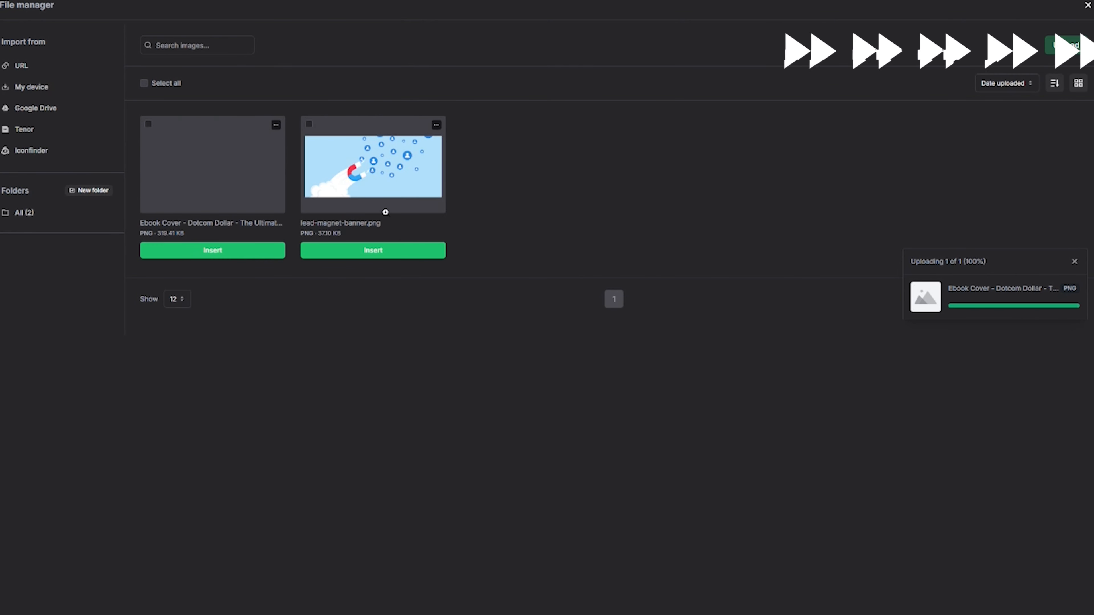
click(215, 251)
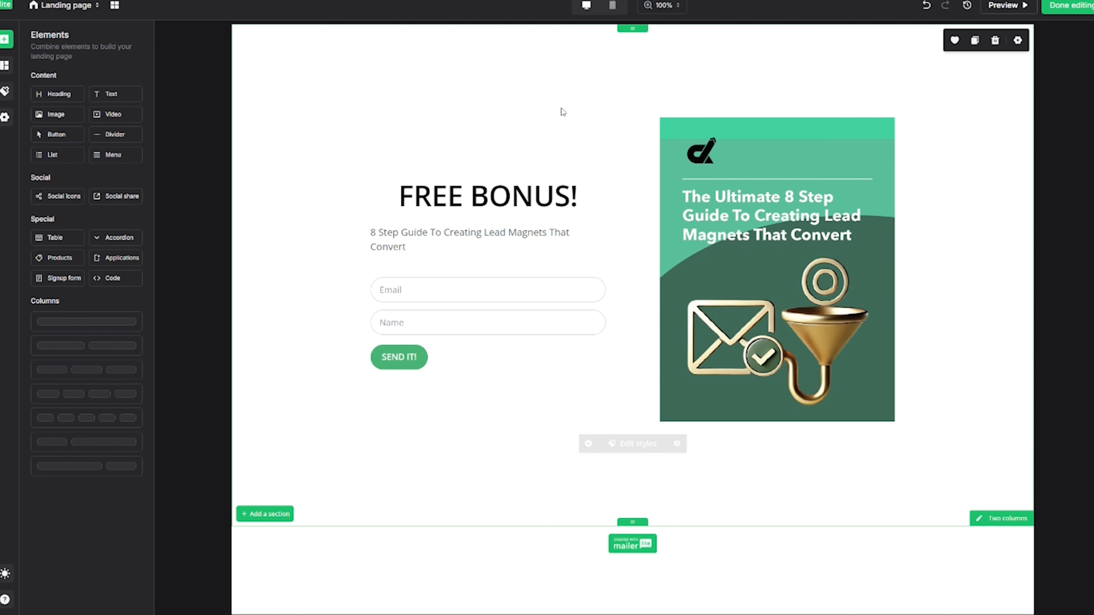
click(84, 12)
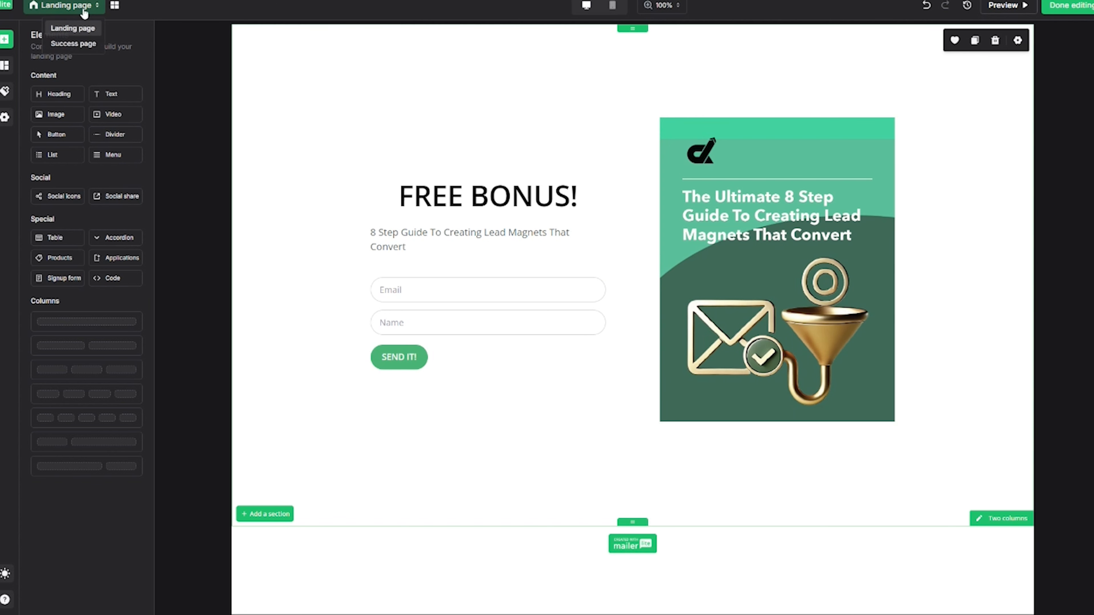
On the Success page, remove the buttons row and change the message to 'The guide is on the way. Check your inbox!'.
click(74, 43)
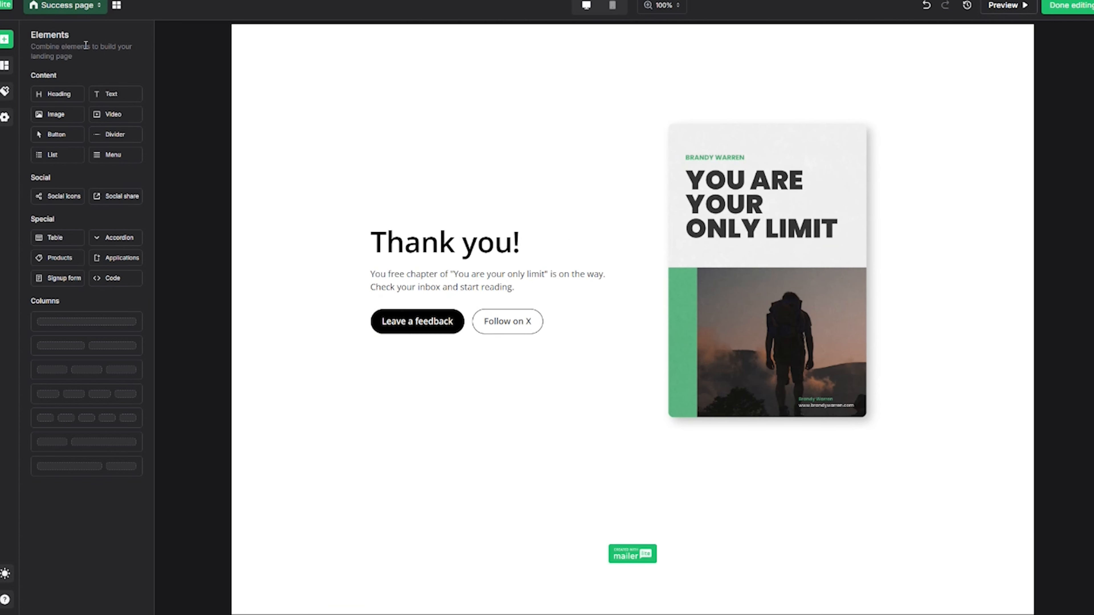
drag(516, 300, 373, 286)
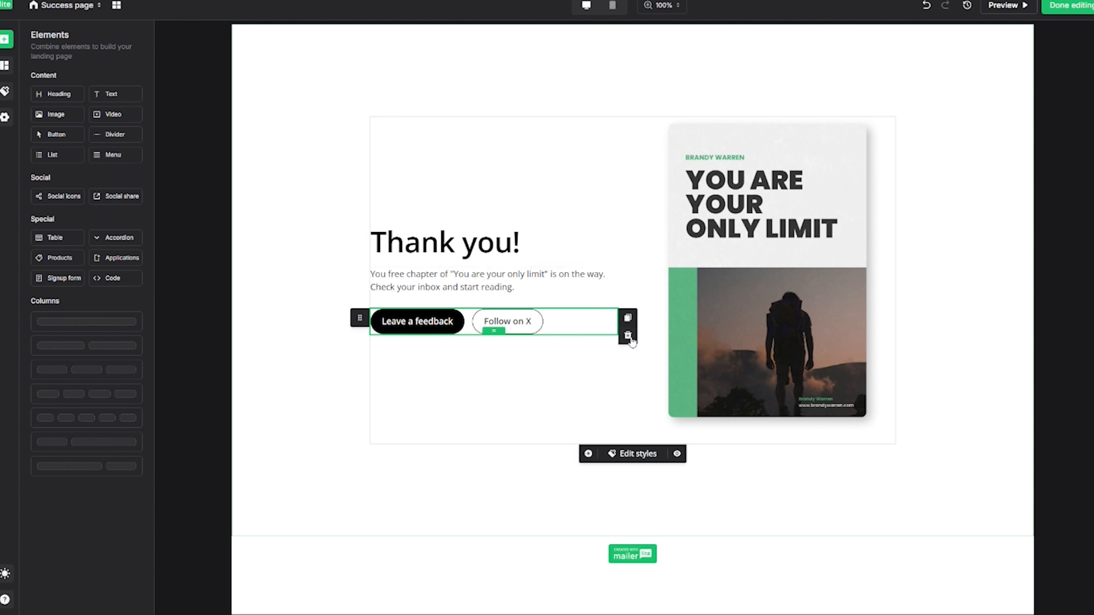
click(628, 338)
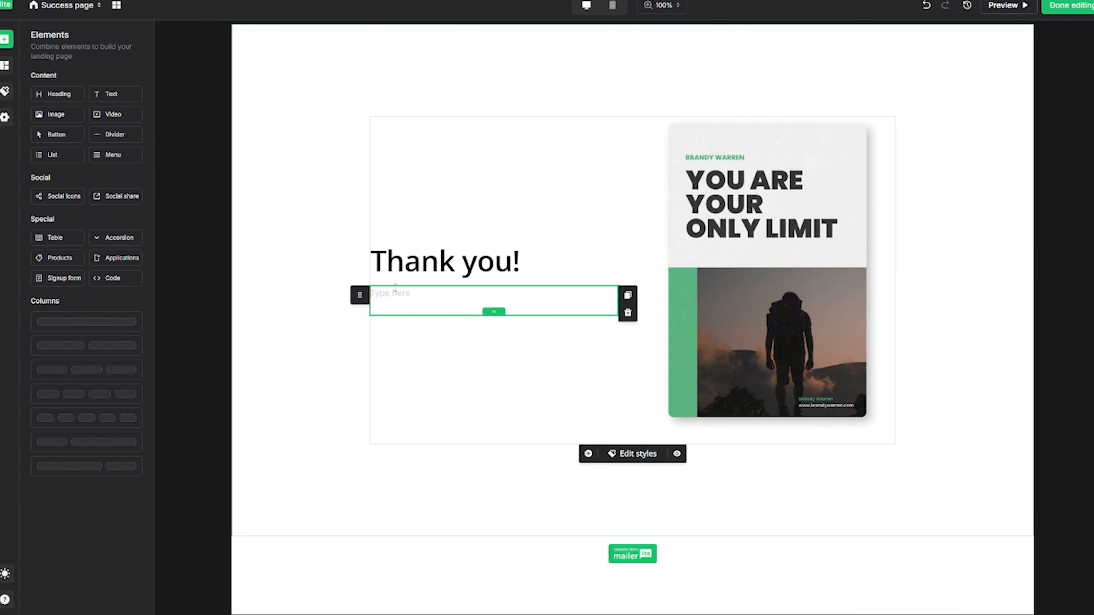
text(The guide is on the way. Check your inbox!)
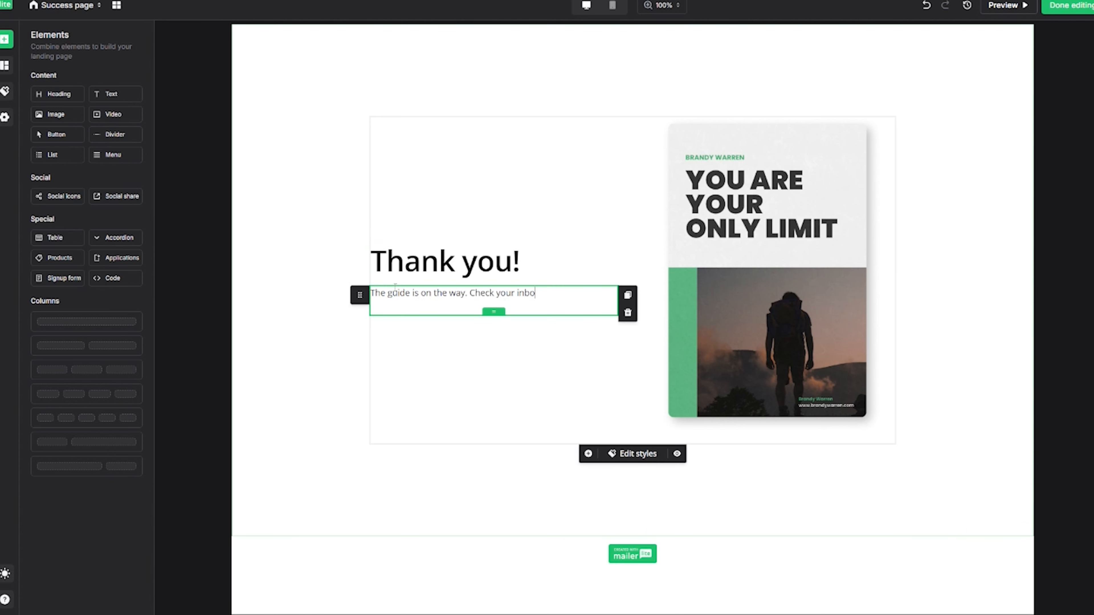
Replace the Success page image with the Ebook Cover and finish editing.
click(756, 254)
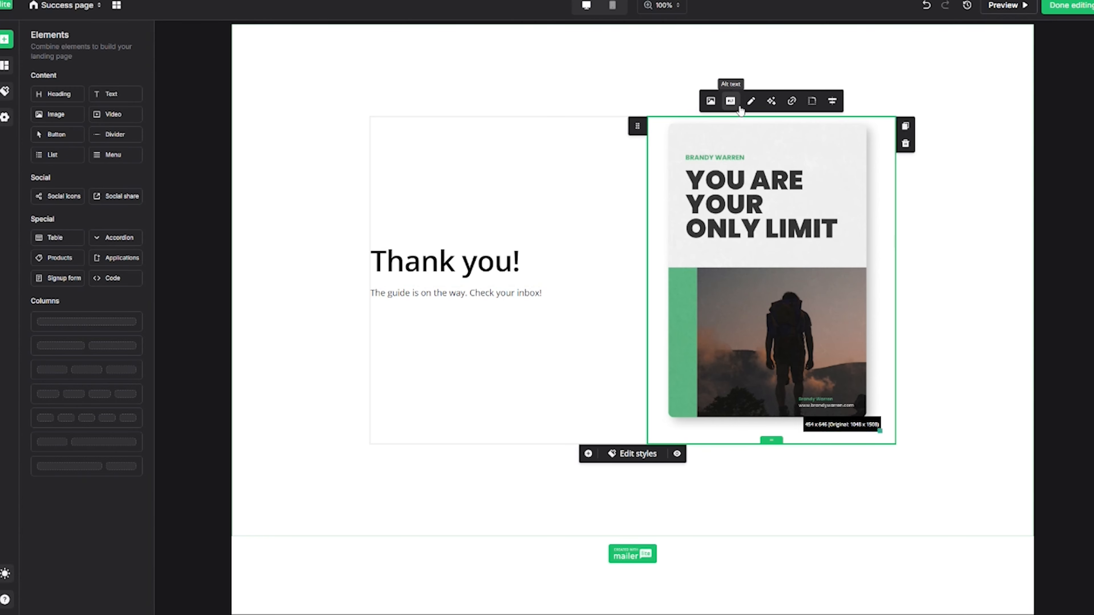
click(711, 101)
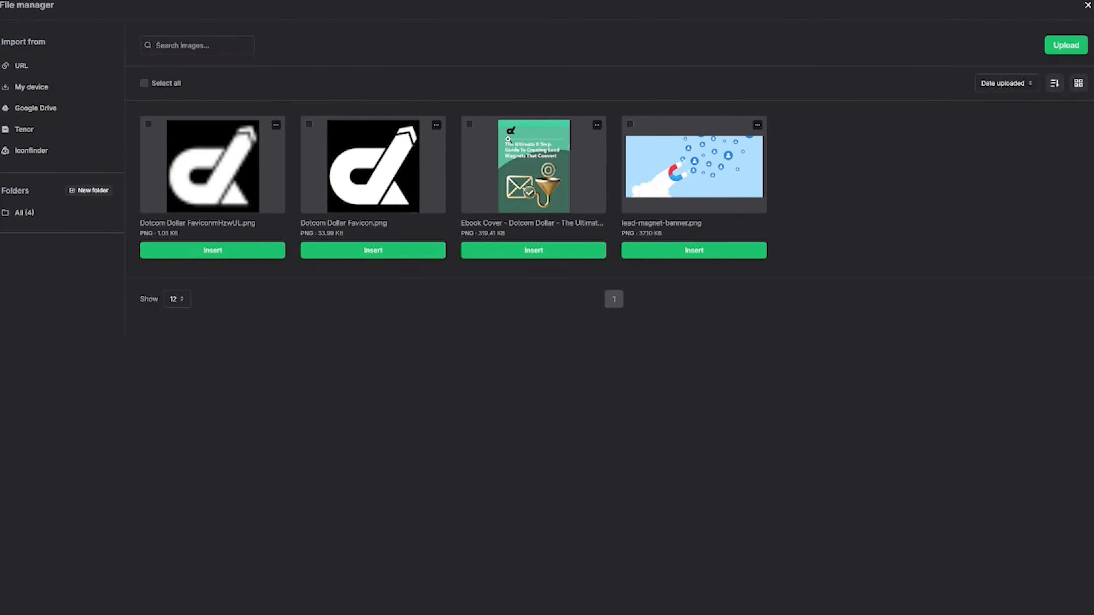
click(515, 254)
click(1029, 252)
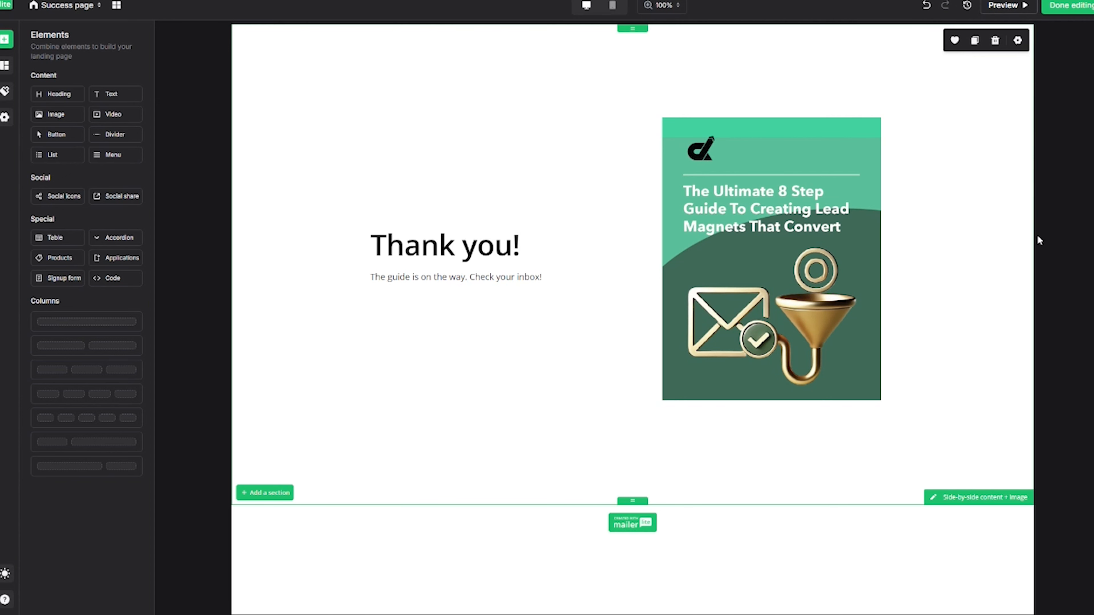
click(1067, 6)
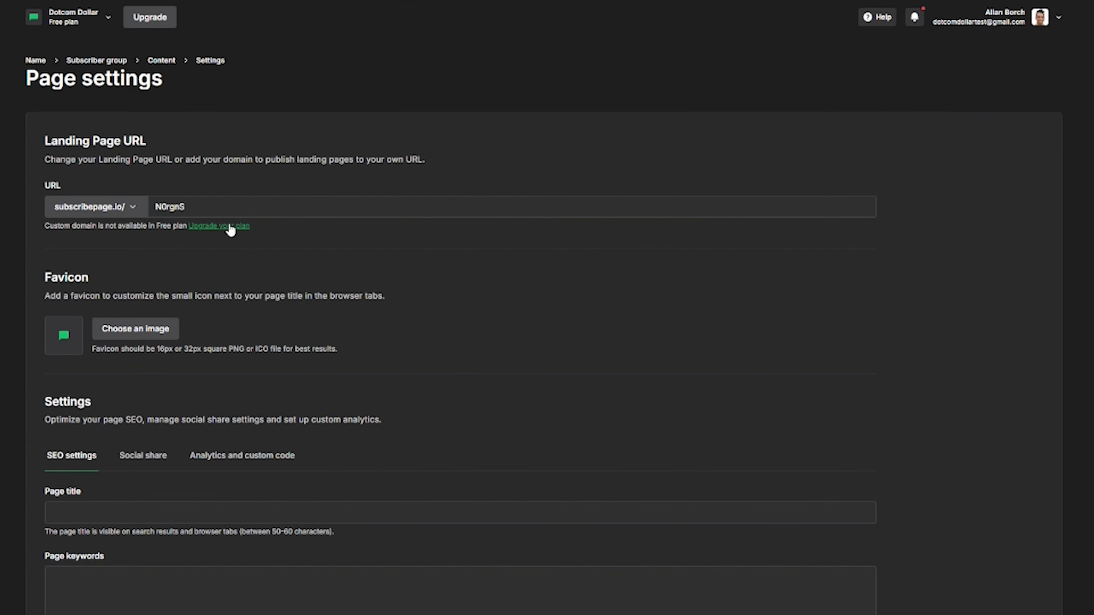
Change the URL slug to free-giveaway-dd and upload the Dotcom Dollar Favicon as the favicon.
double_click(187, 208)
text(free-giveaway-dd)
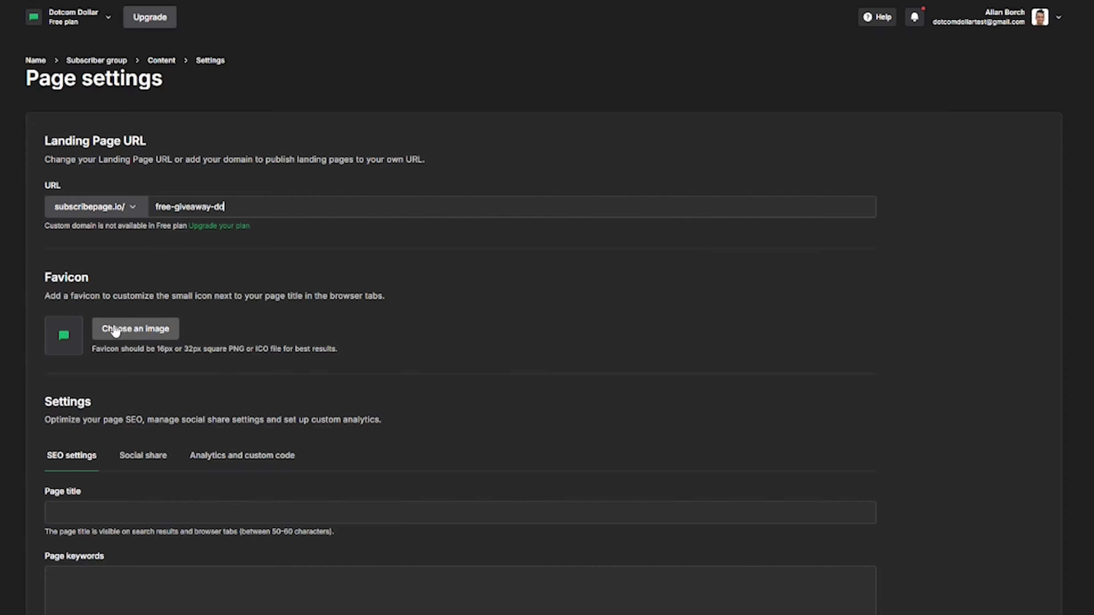
click(134, 328)
double_click(423, 39)
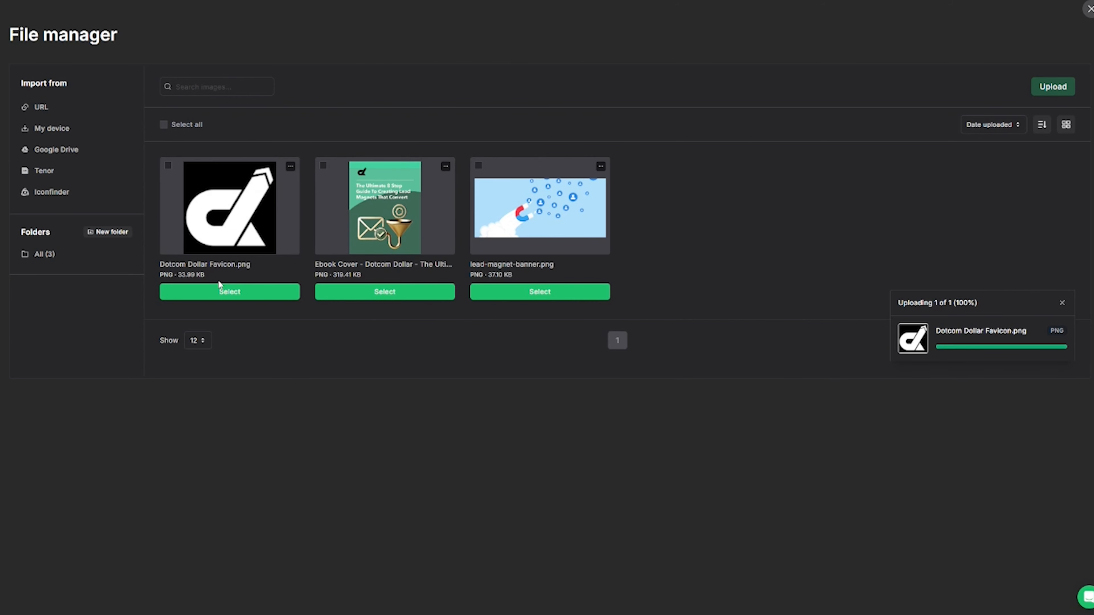
click(224, 292)
Leave search engine indexing off and save the page settings.
scroll(323, 374, down, 2)
scroll(323, 373, down, 3)
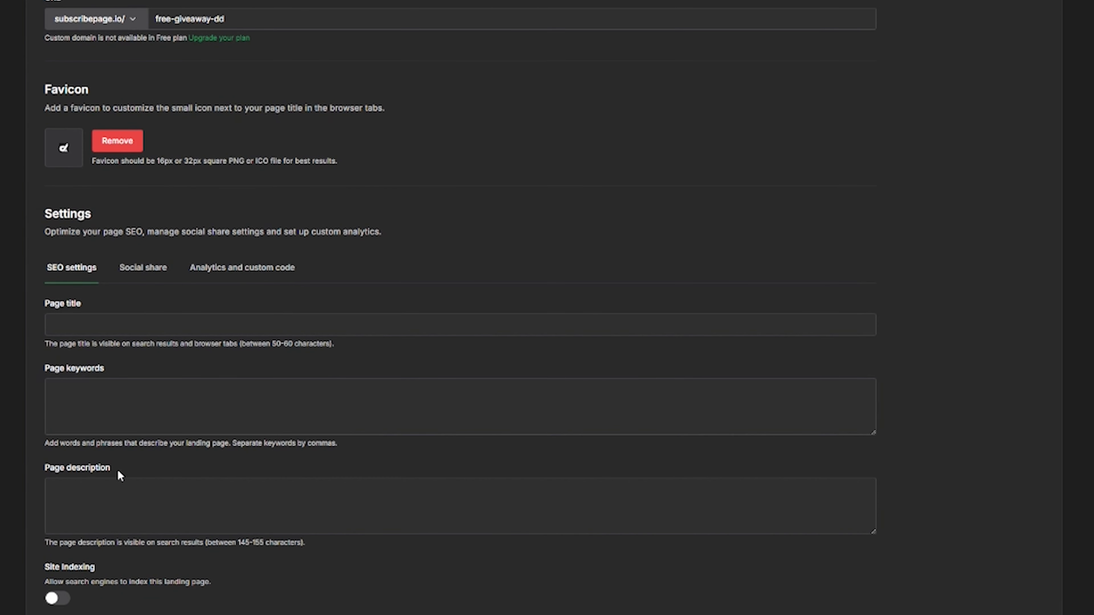
click(60, 600)
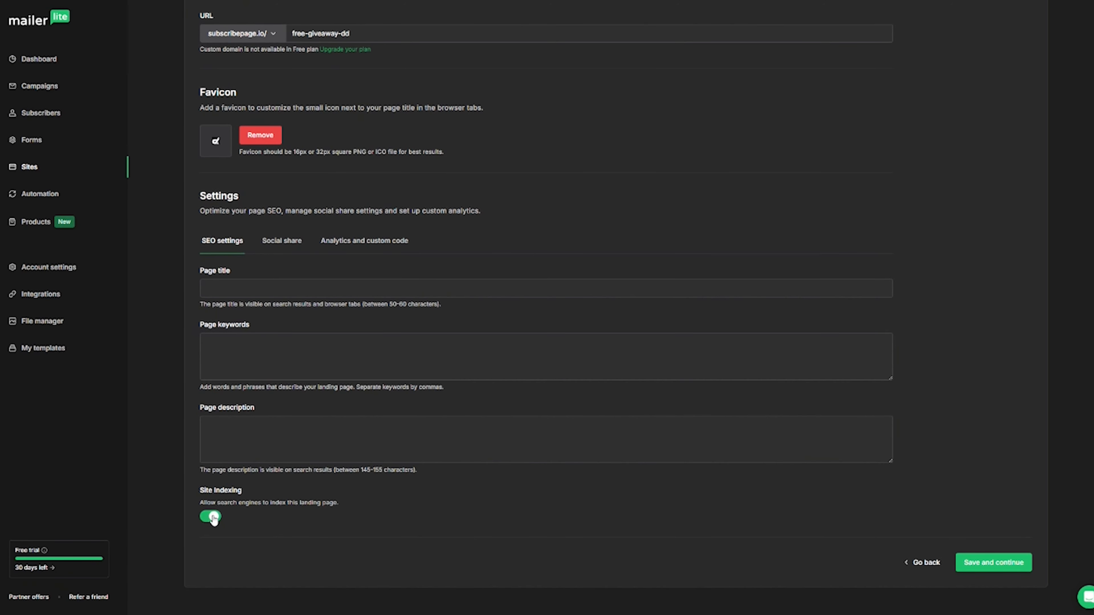
click(212, 517)
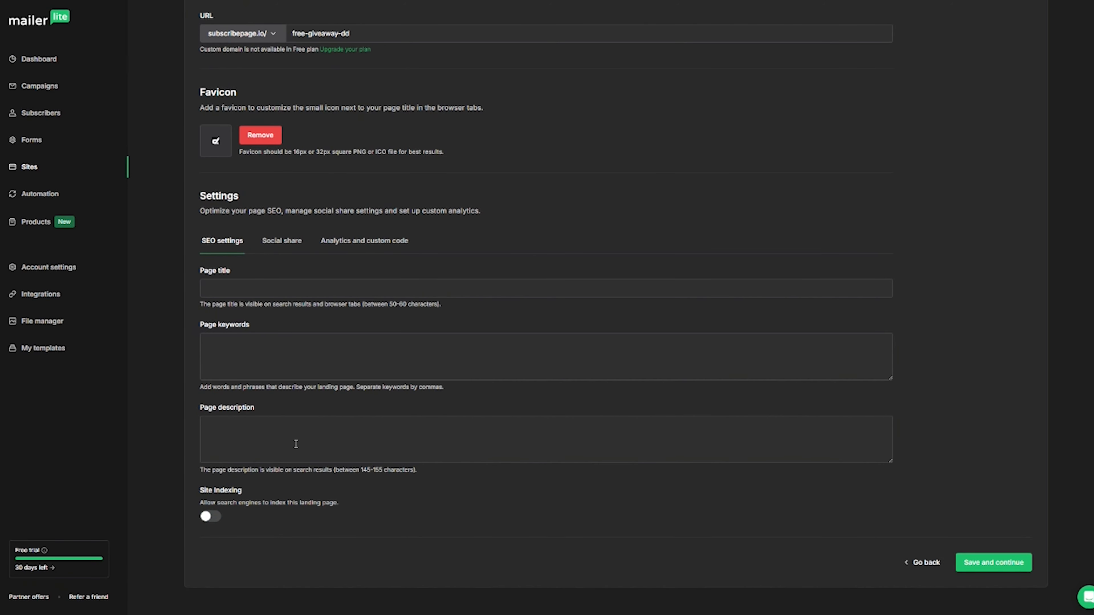
click(999, 563)
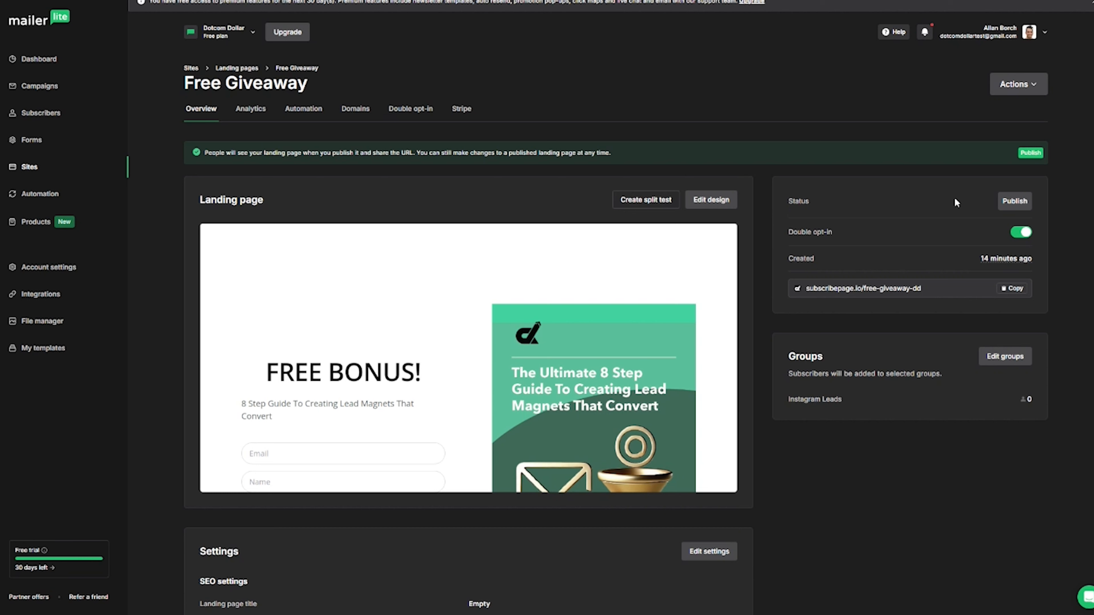
Publish the Free Giveaway landing page, copy its subscribepage URL, and go to Automations.
click(1016, 203)
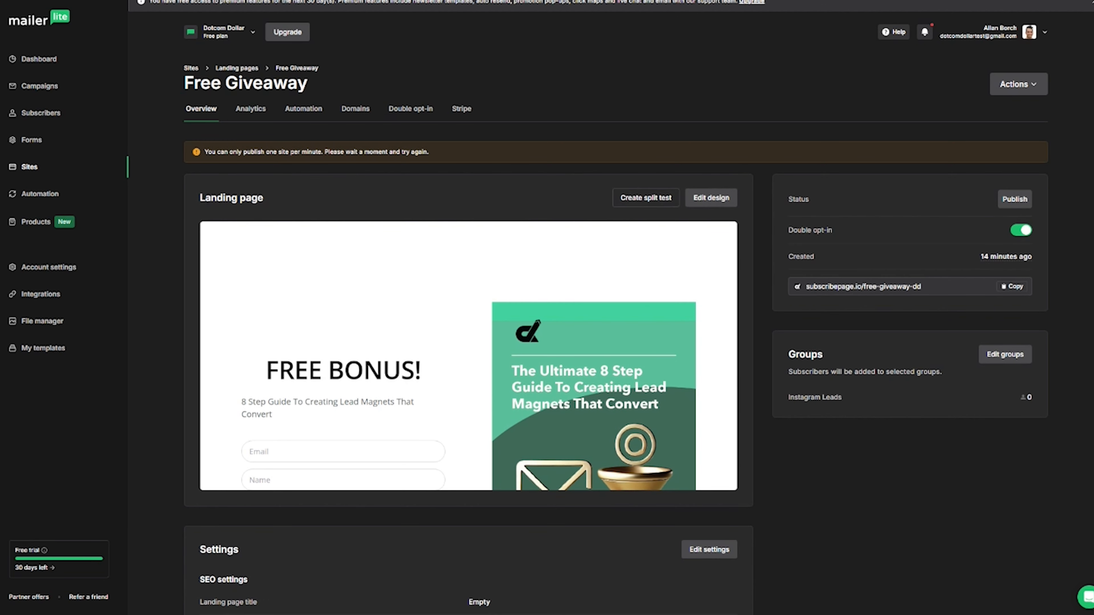
click(1012, 287)
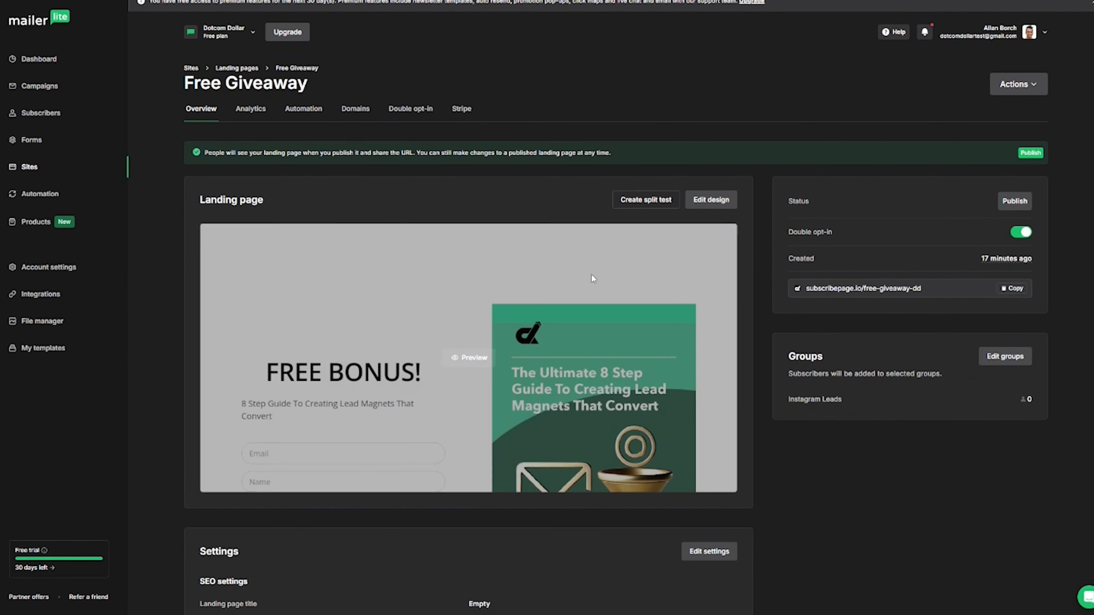
click(42, 197)
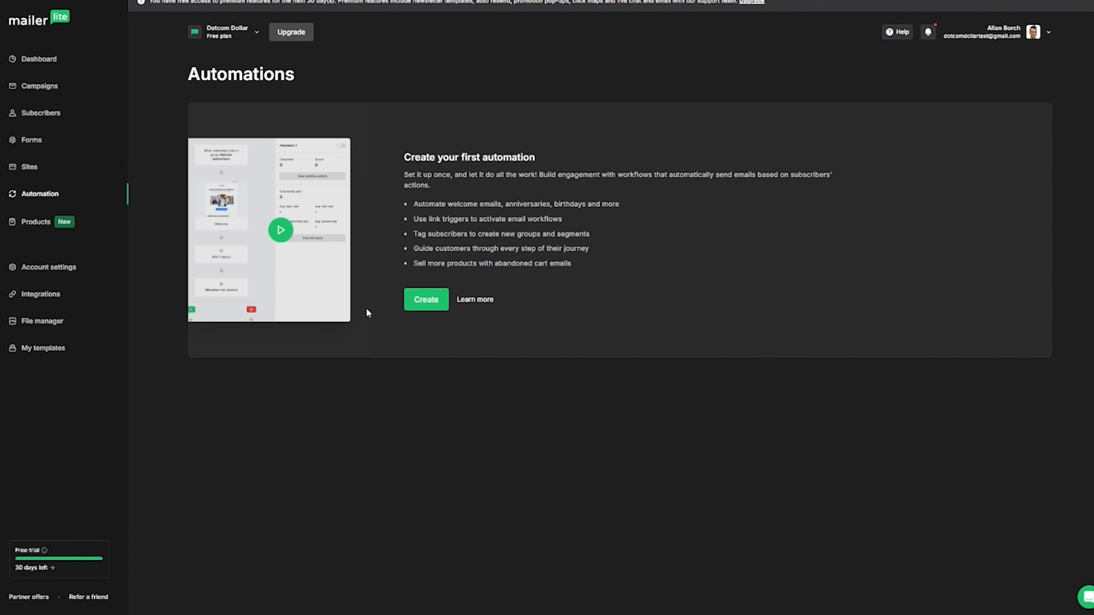
Create a new automation and scroll through templates like Simple welcome email and Start from scratch.
click(425, 302)
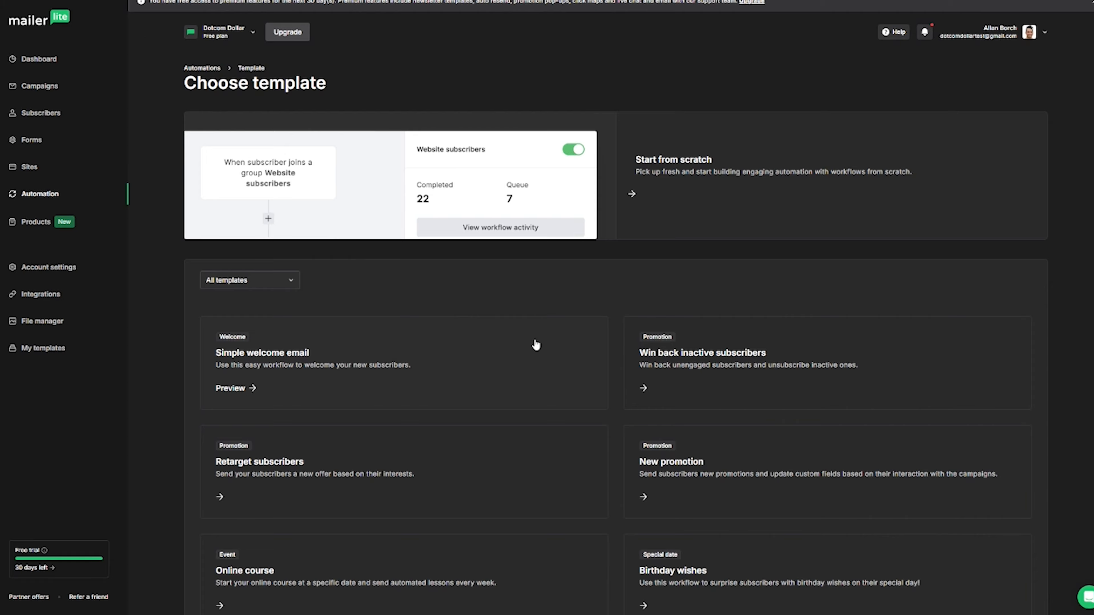
scroll(755, 500, down, 7)
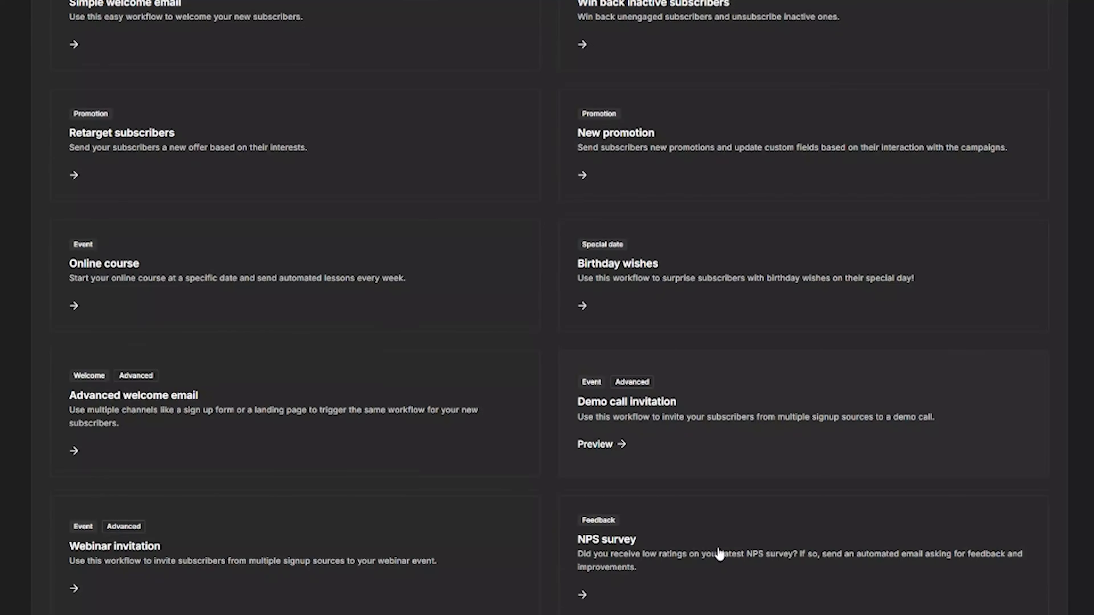
scroll(718, 554, down, 6)
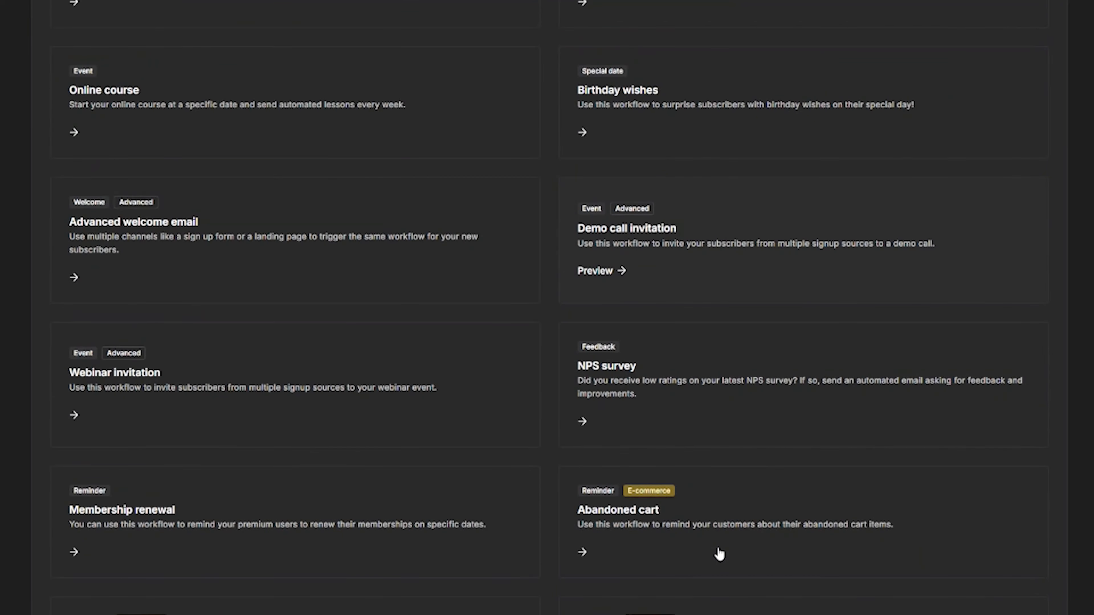